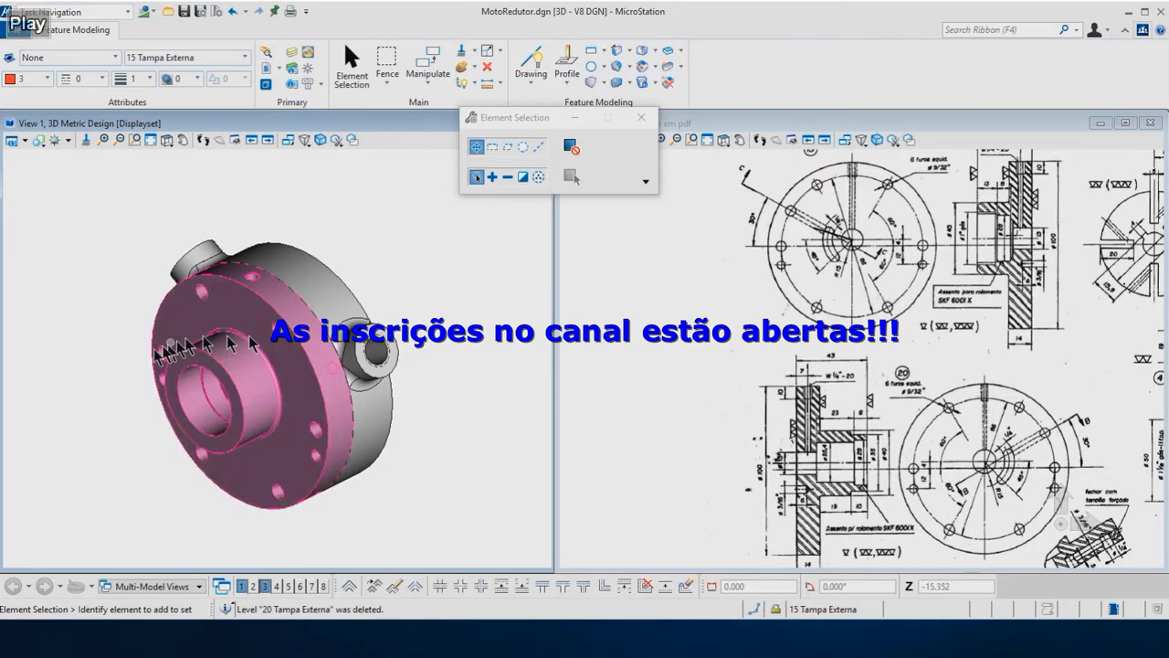
Orbit the model to bring the outer cover's bored front face and side boss into view.
mouse_move(253, 346)
middle_mouse_down("shift")
mouse_move(362, 302)
mouse_move(245, 374)
middle_mouse_up("shift")
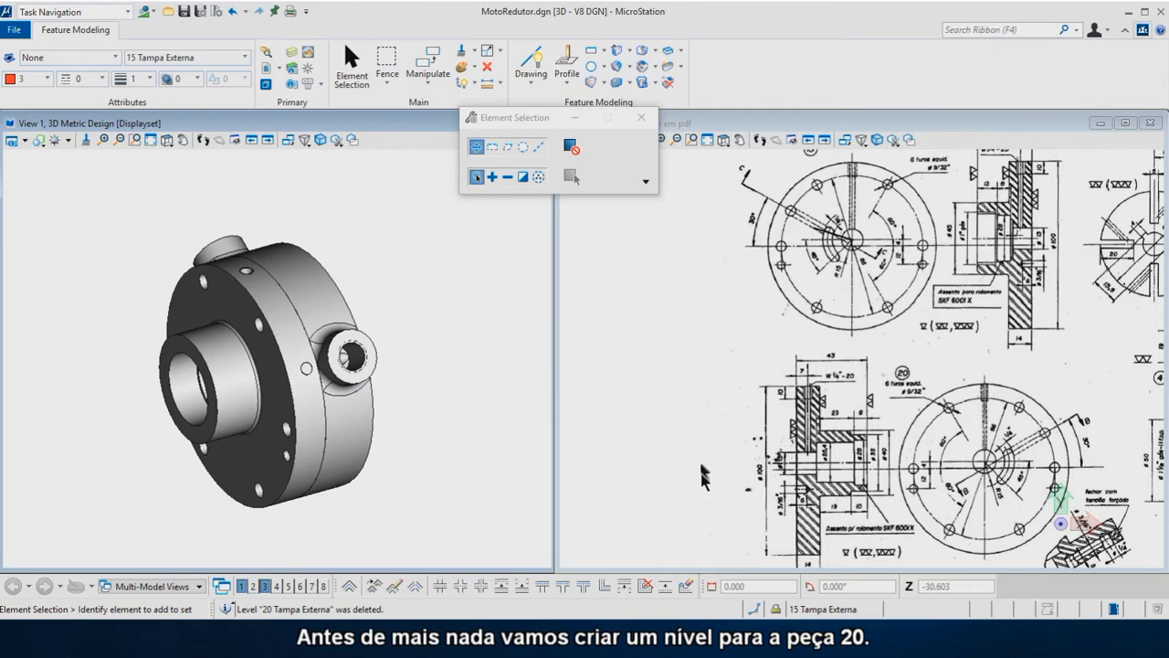
Add a new level named 20 Tampa Insterna in Level Manager.
left_click(827, 614)
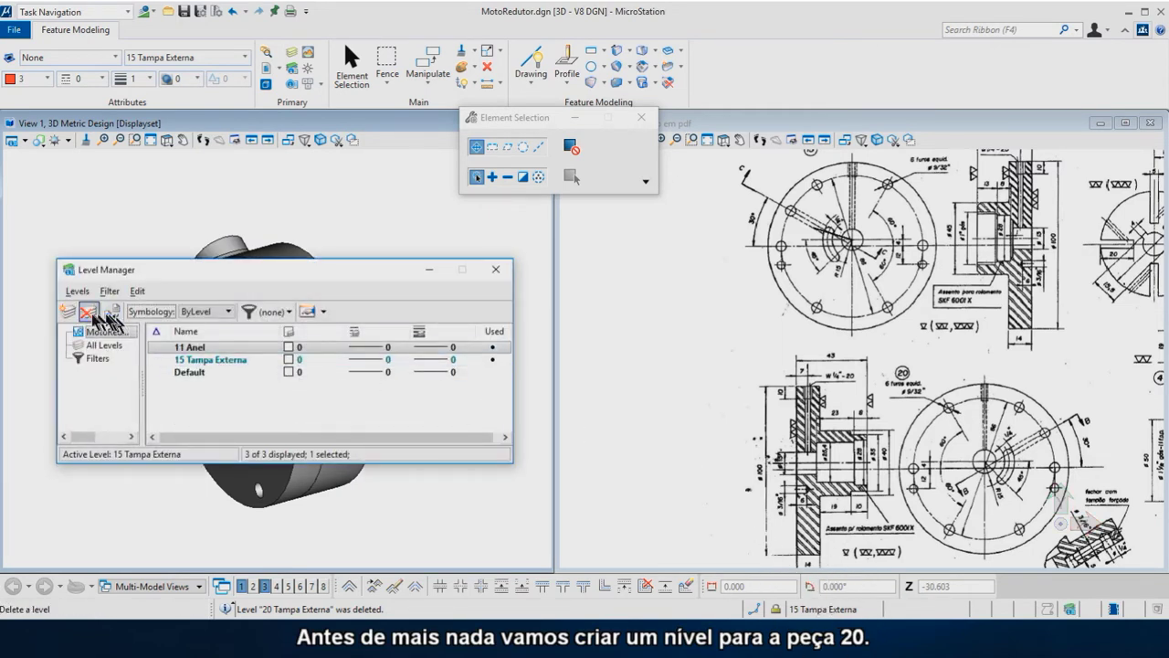
left_click(68, 311)
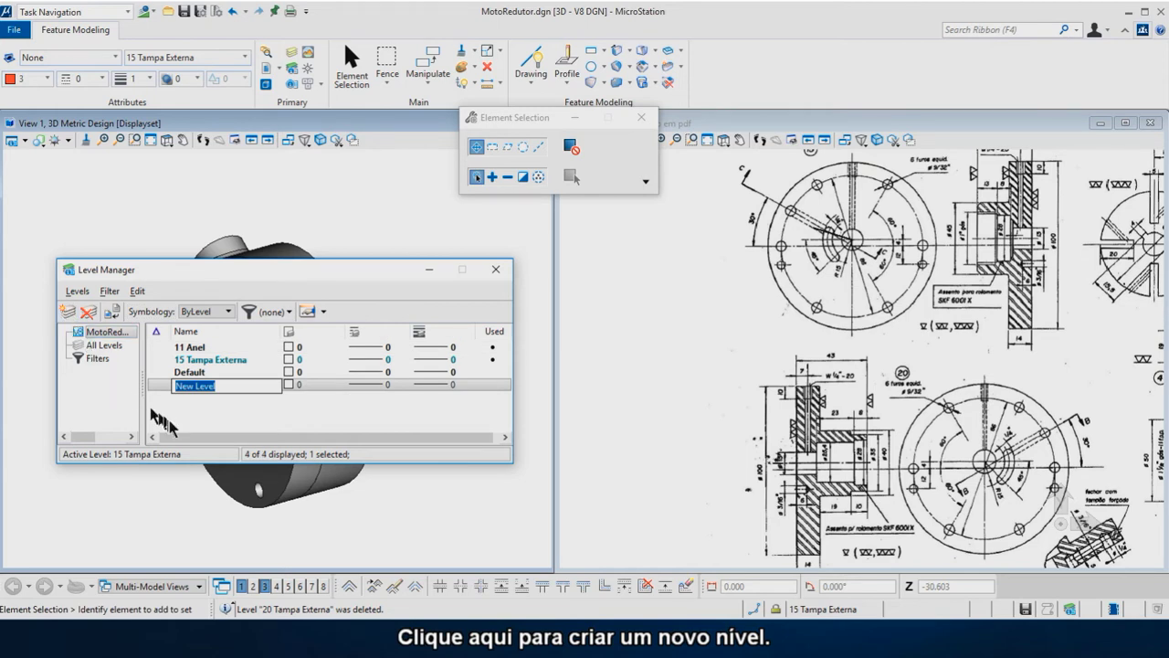
type("20 Tampa Insterna")
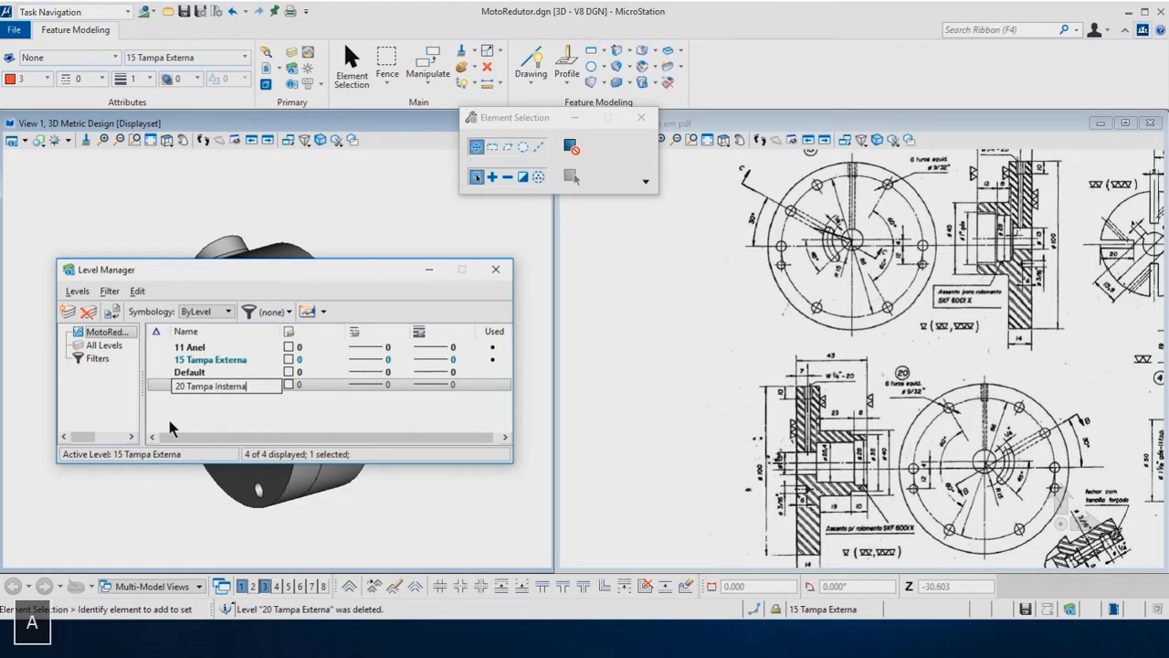
key("Return")
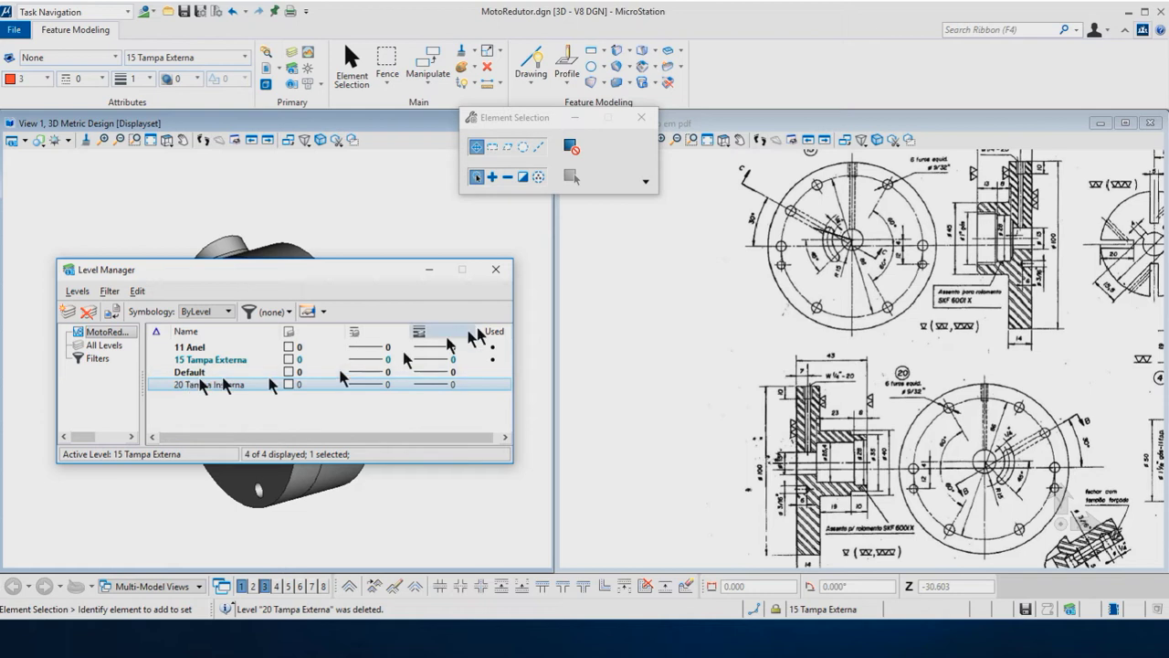
left_click(496, 270)
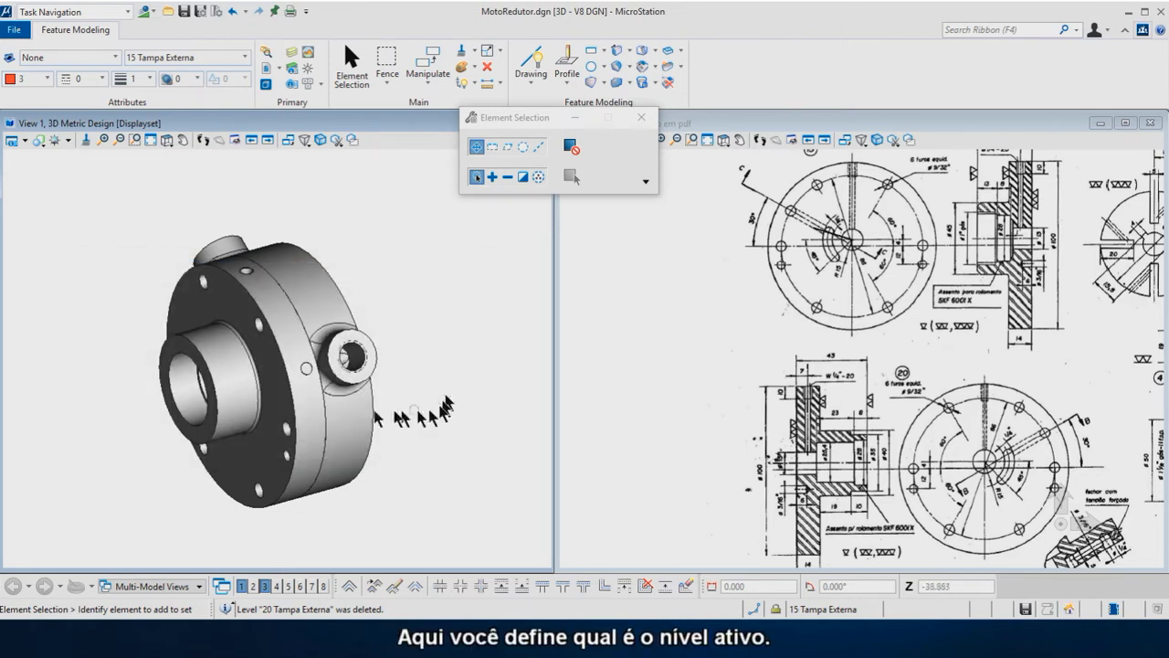
Make the new part 20 level active in place of 15 Tampa Externa.
left_click(217, 58)
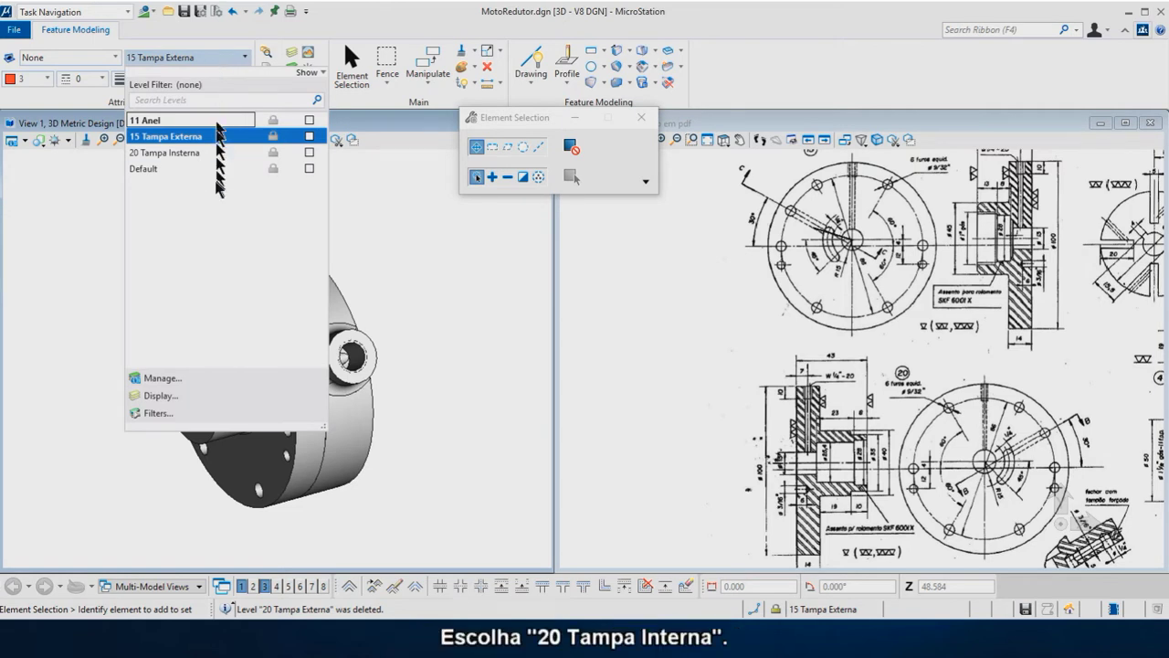
left_click(168, 153)
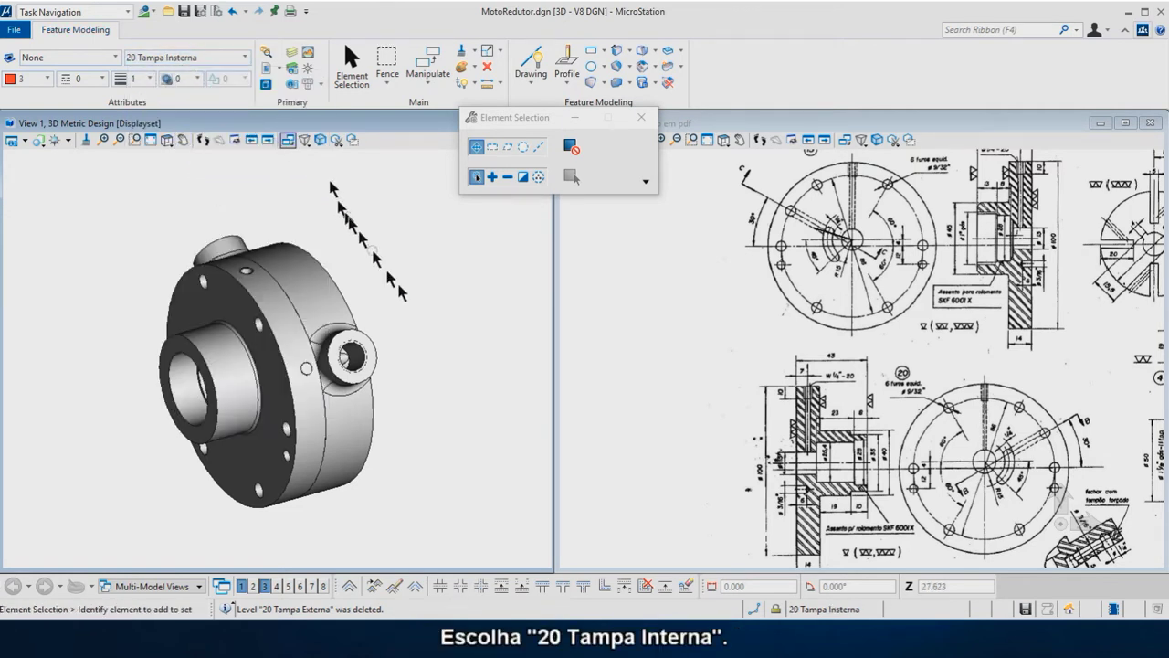
Rename level 20 Tampa Insterna to 20 Tampa Interna in Level Manager.
left_click(825, 618)
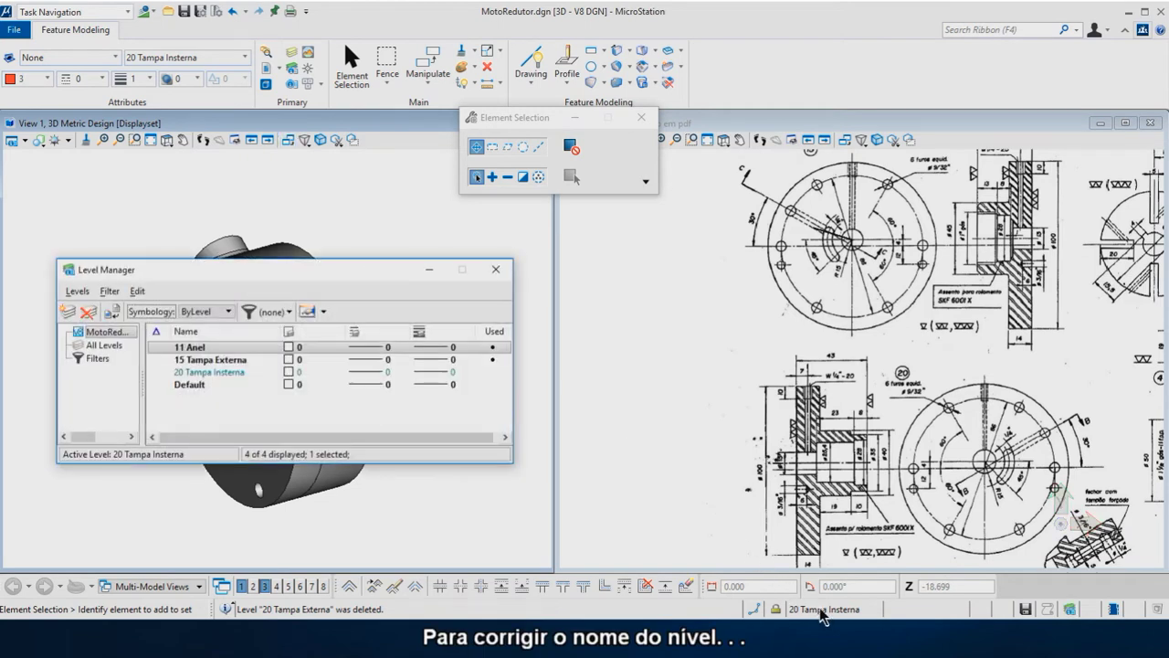
left_click(225, 376)
left_click(226, 376)
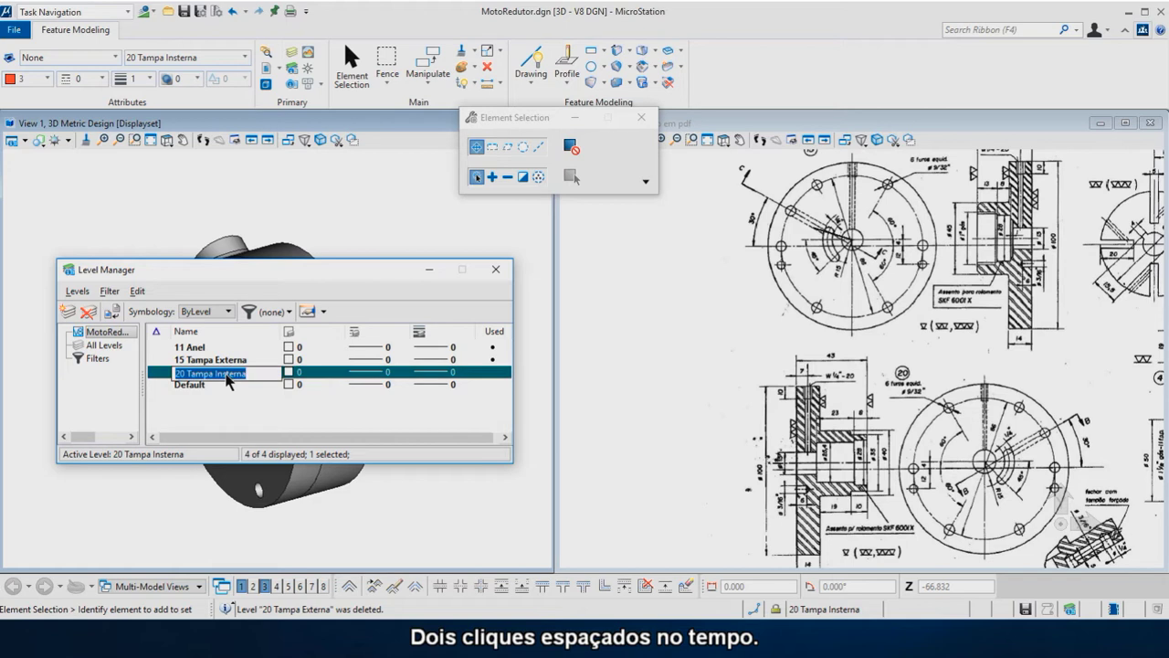
key("BackSpace")
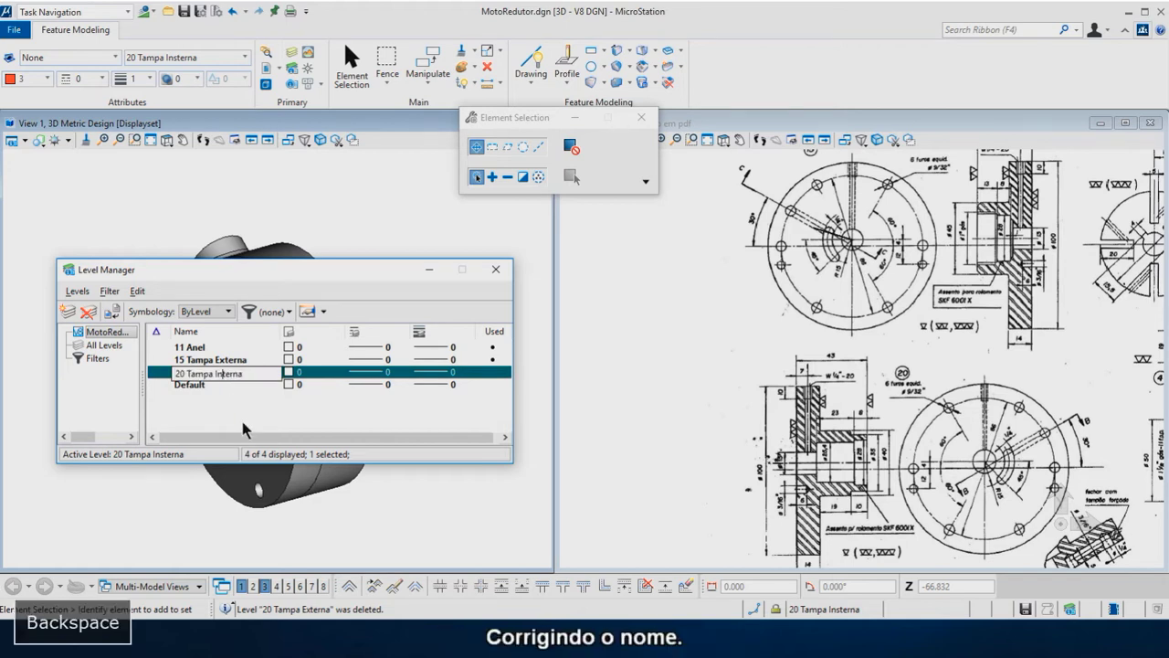
key("Return")
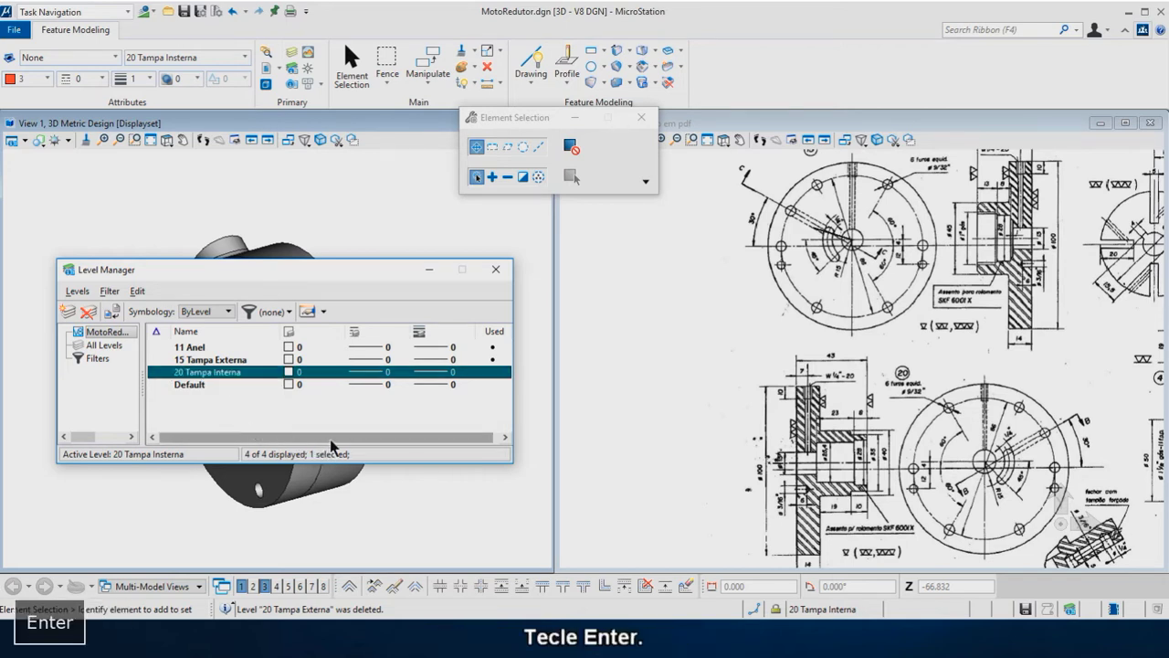
left_click(497, 269)
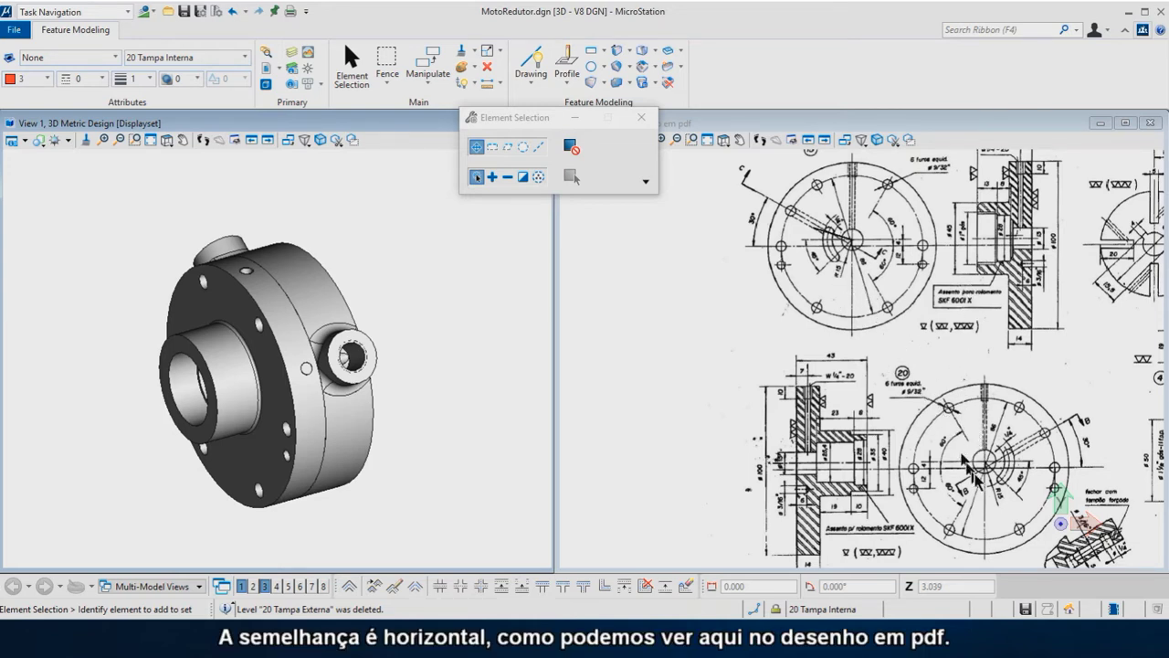
Draw a SmartLine projection line from the drawing's air-inlet hole down into the lower view.
left_click(528, 60)
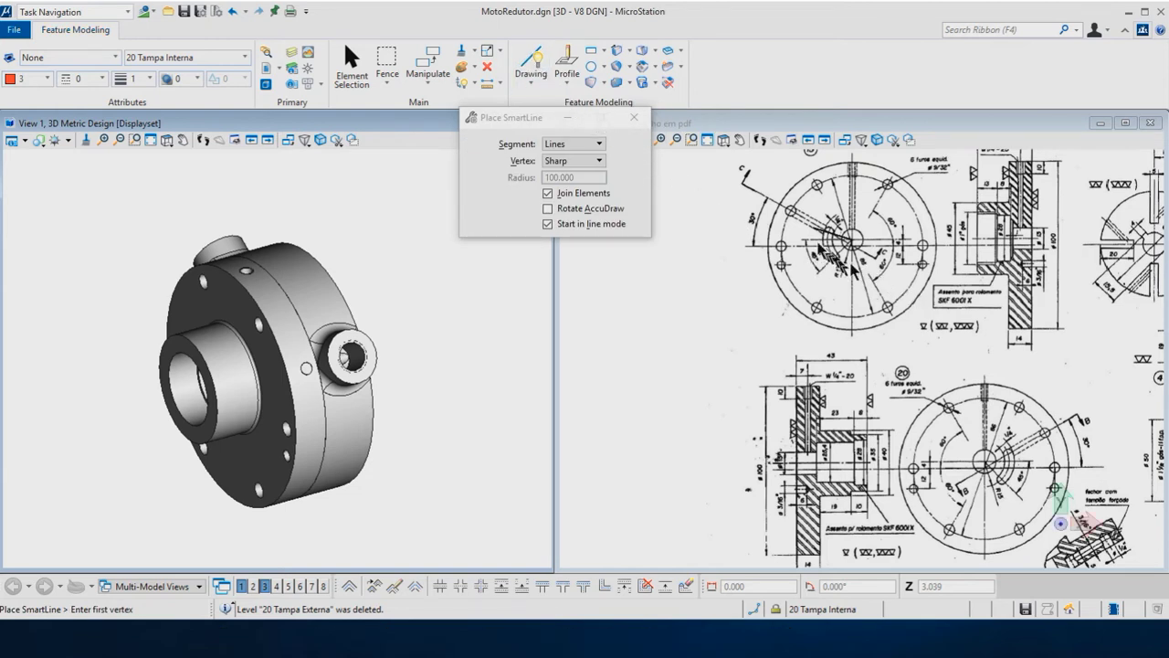
left_click(794, 213)
left_click(791, 211)
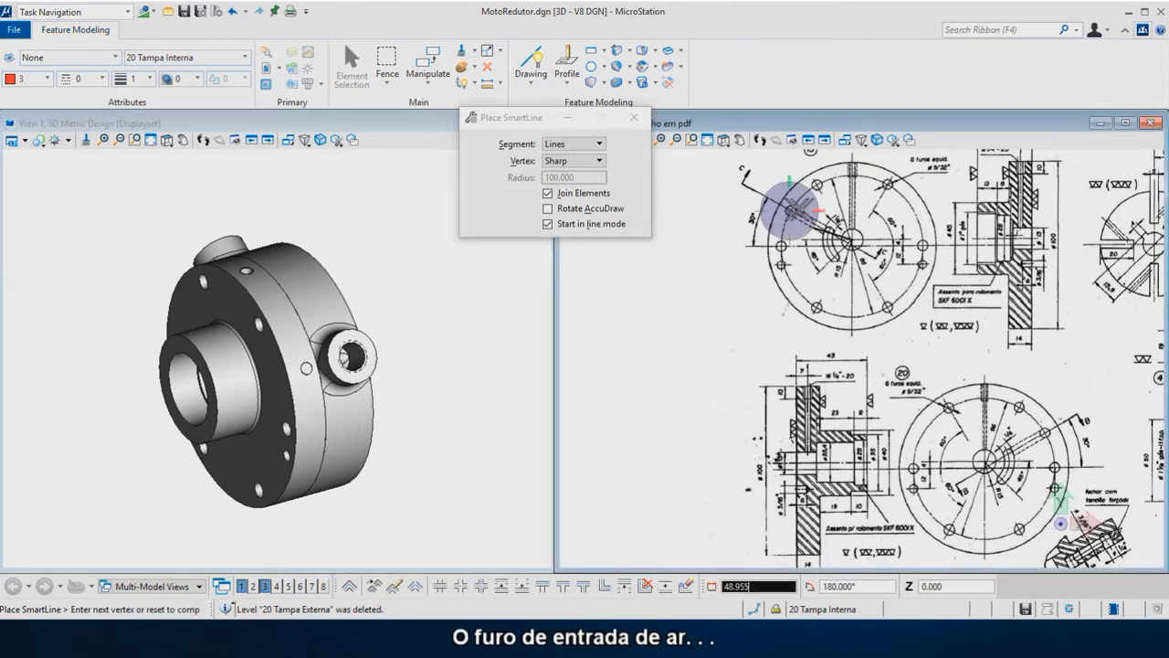
key("Return")
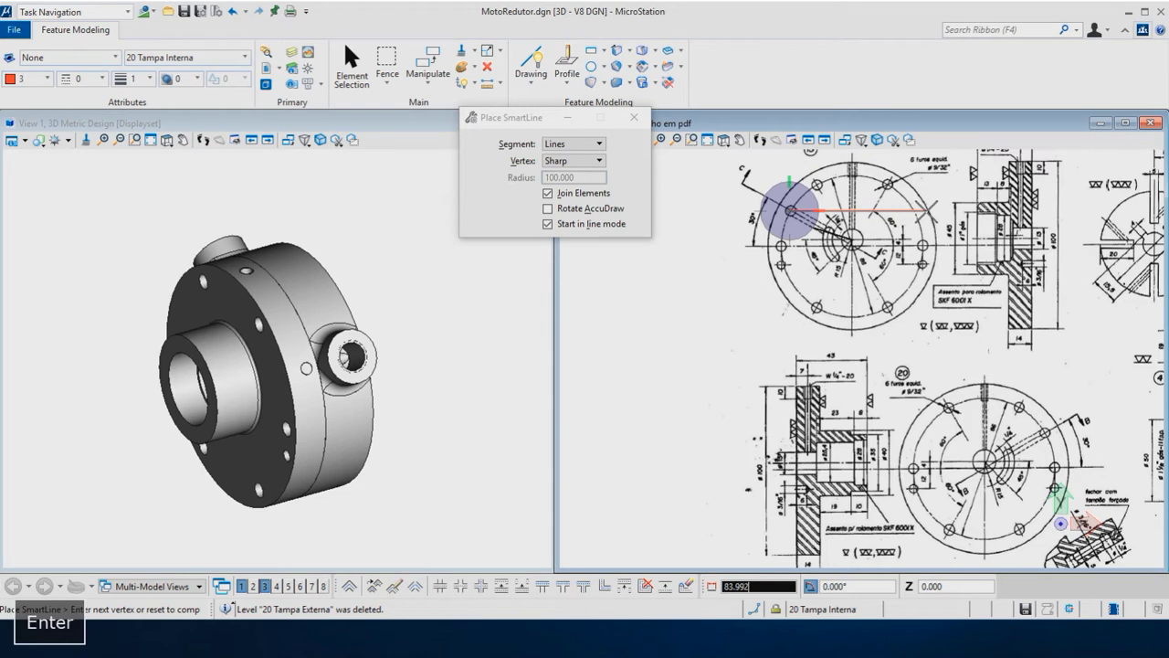
left_click(925, 211)
key("Return")
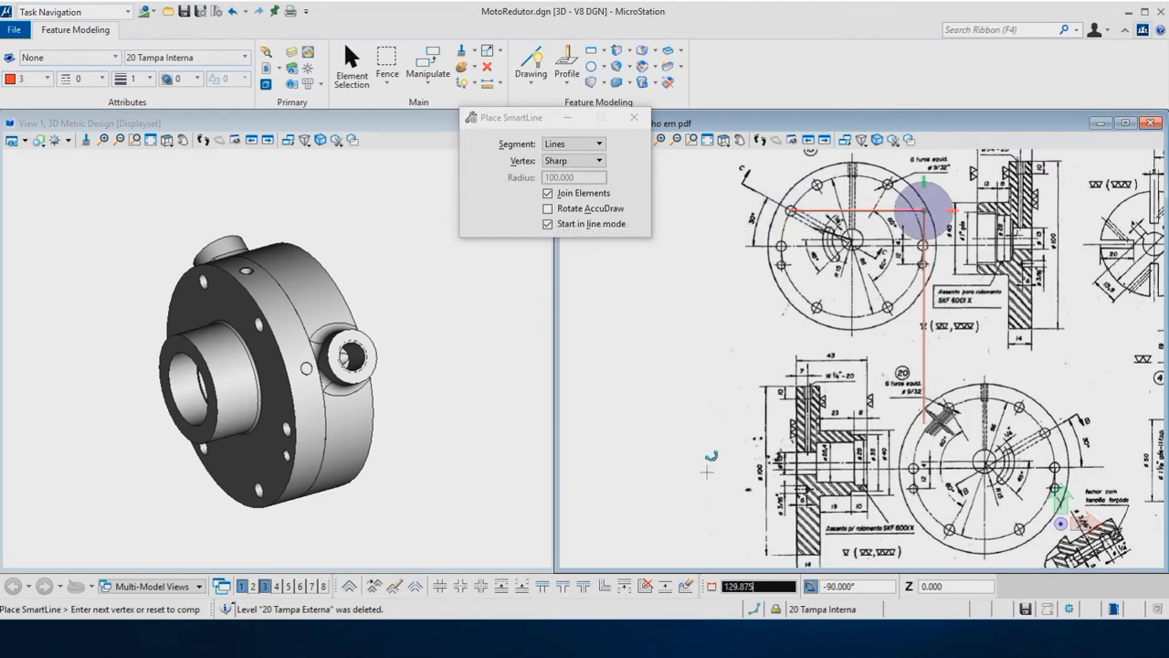
left_click(1055, 429)
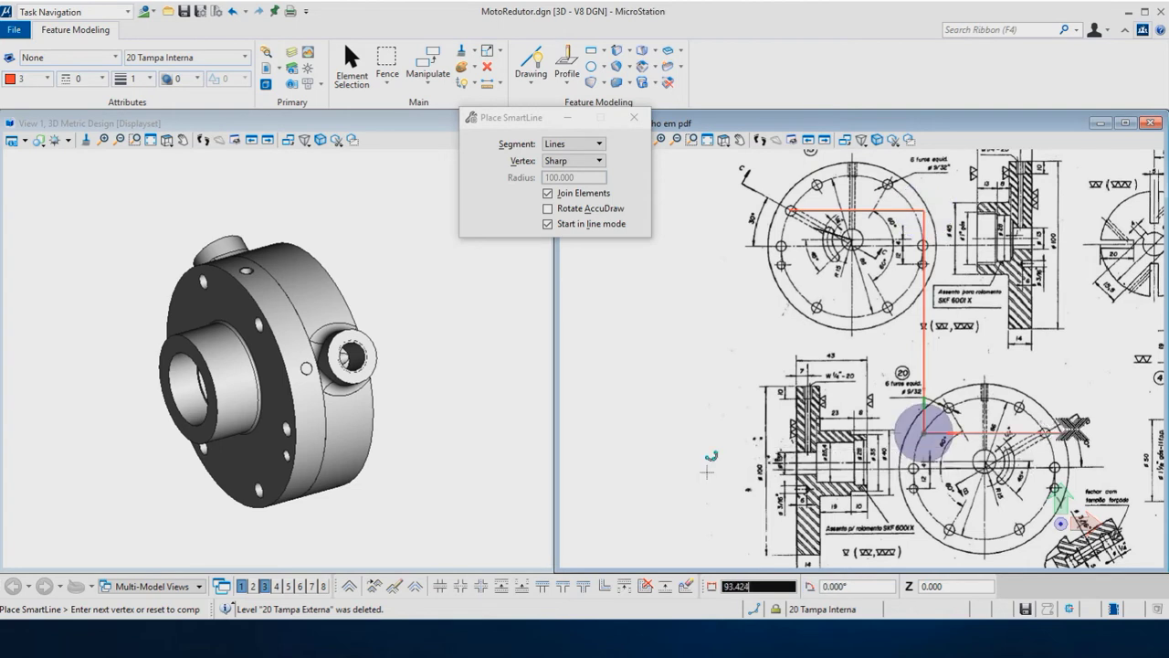
left_click(1085, 431)
right_click(1087, 428)
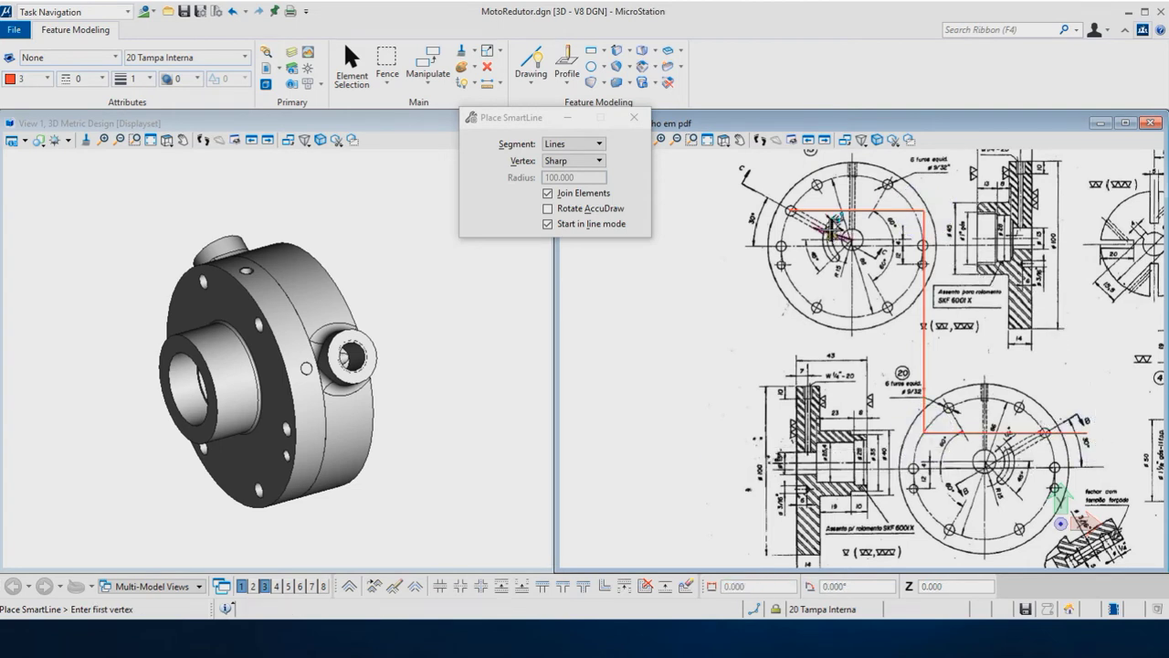
Draw a second projection line from the top view's centre across the distribution channel.
left_click(833, 234)
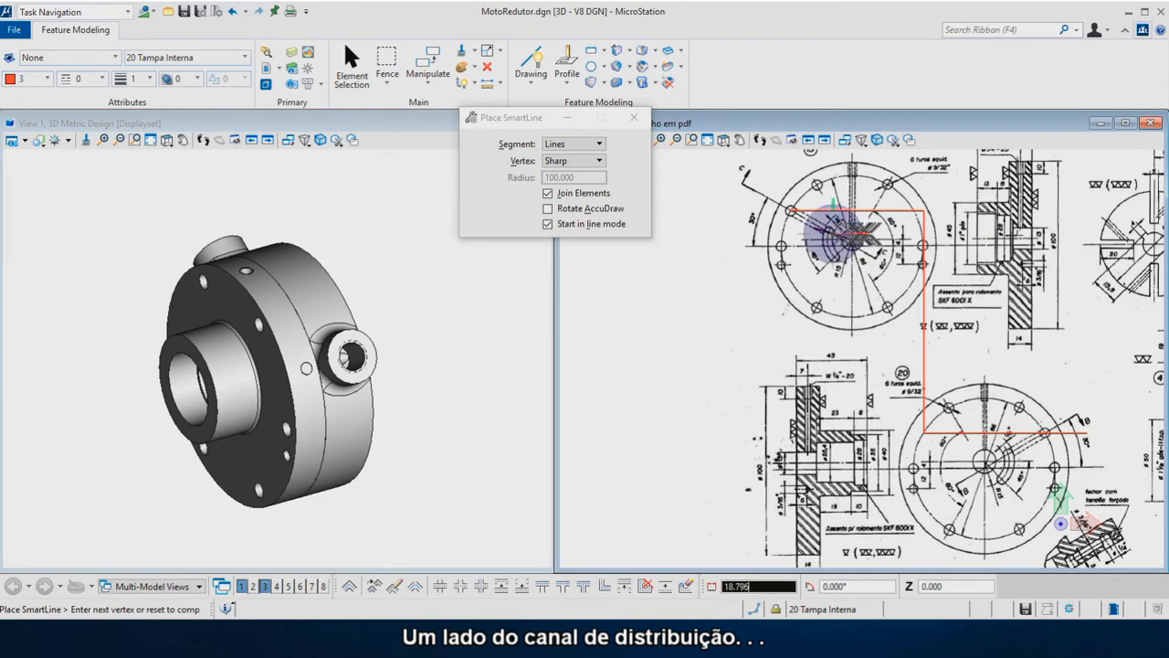
key("Return")
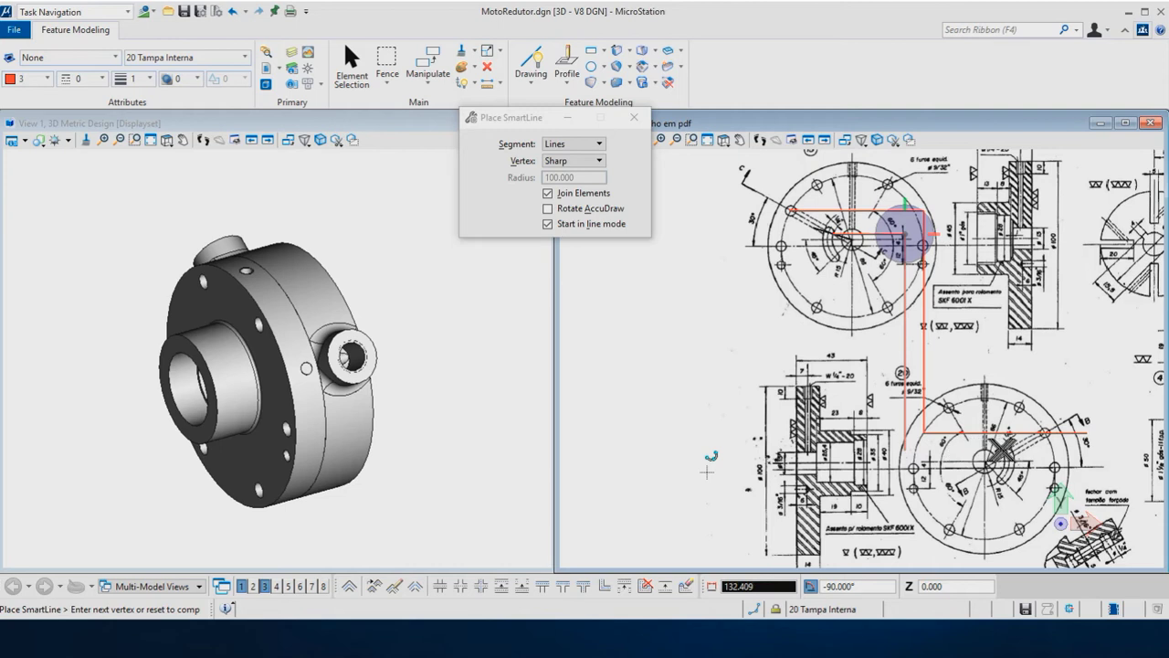
left_click(904, 451)
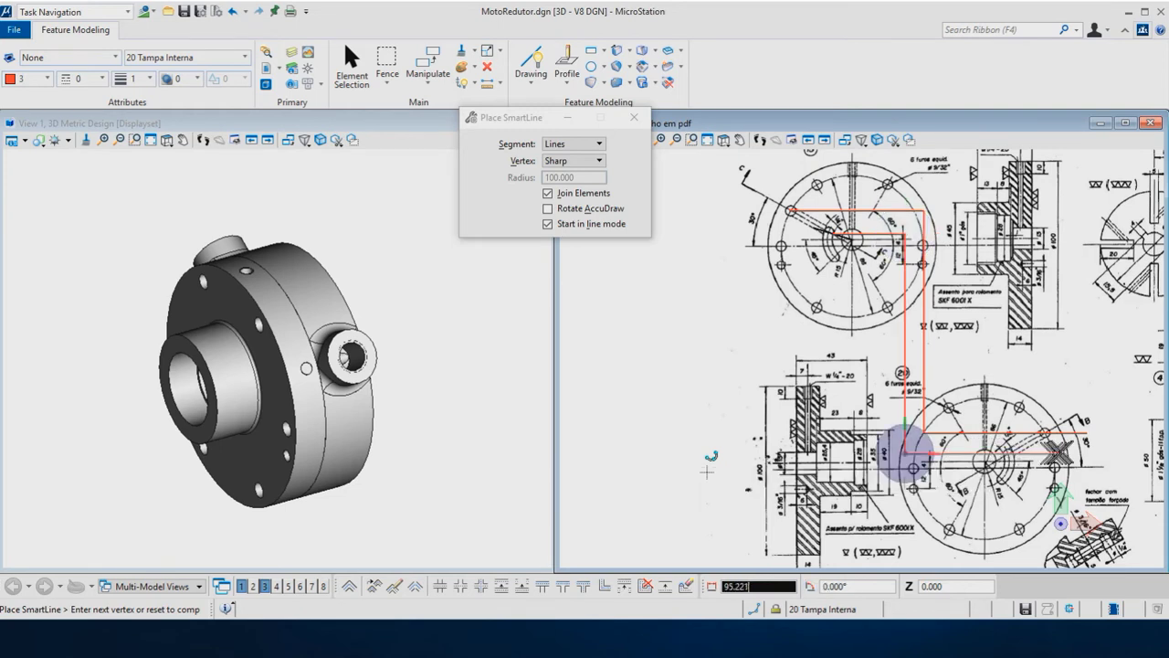
left_click(1067, 452)
right_click(708, 472)
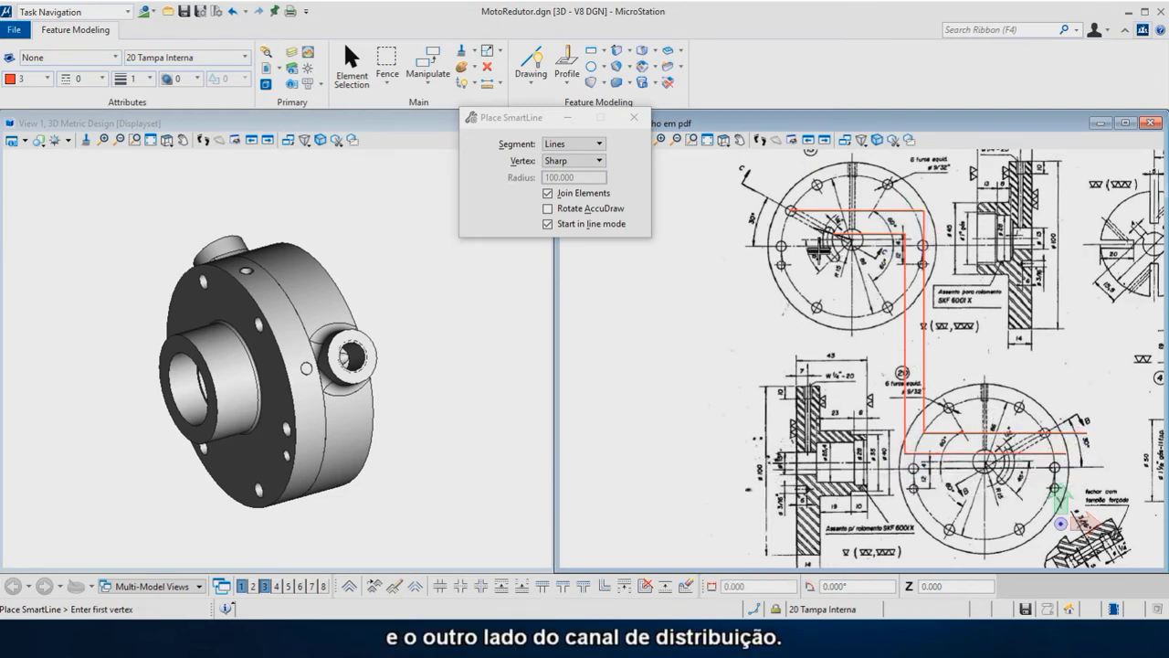
Draw a third projection line from the channel's other side, then undo it.
left_click(884, 261)
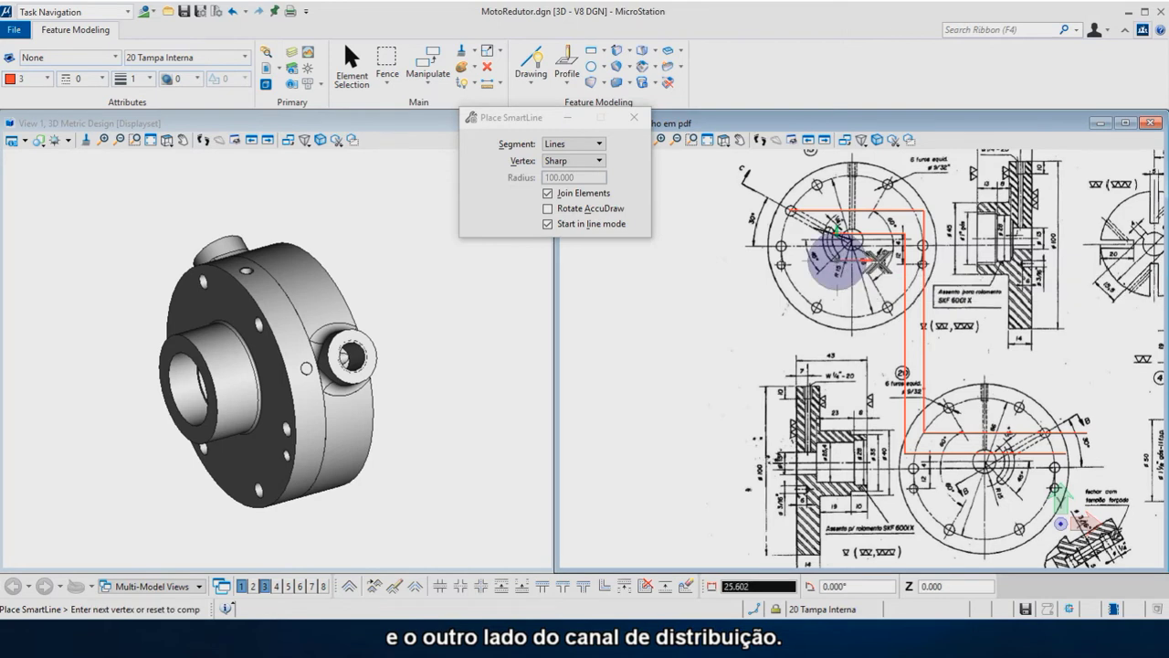
key("Return")
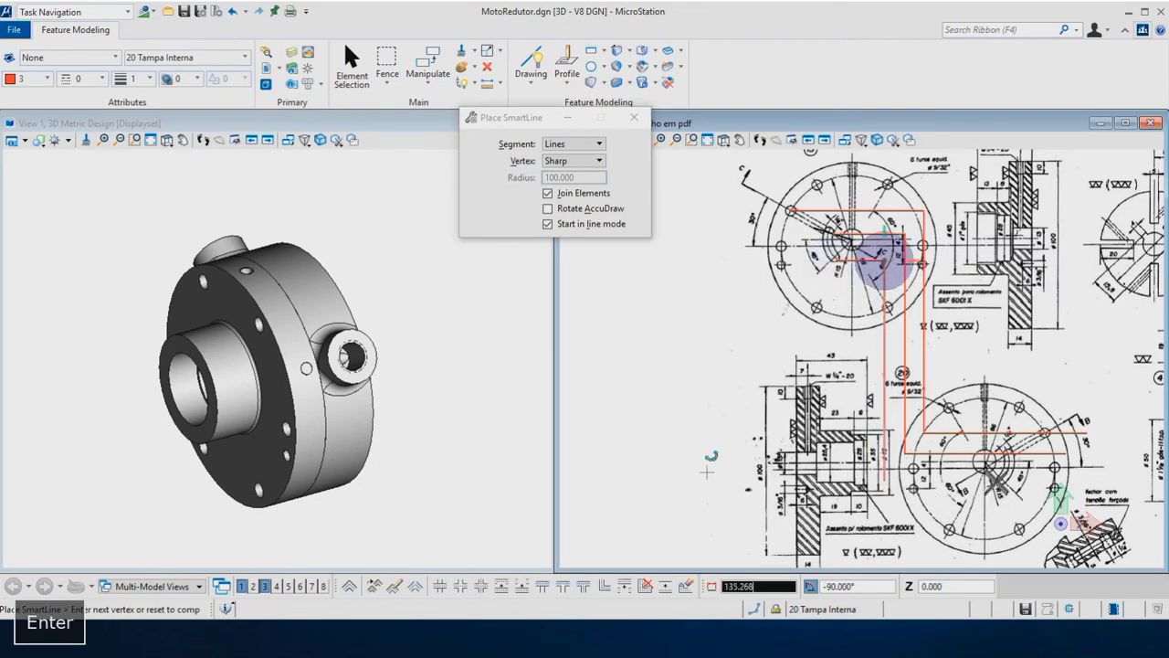
left_click(885, 482)
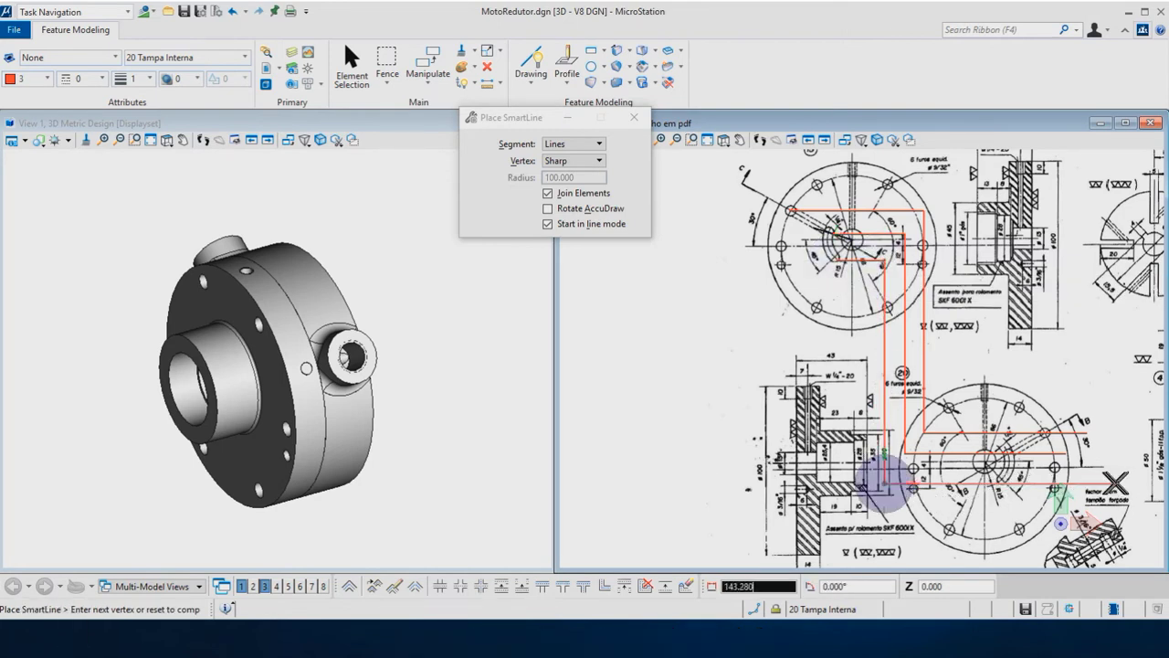
left_click(1115, 481)
right_click(1117, 466)
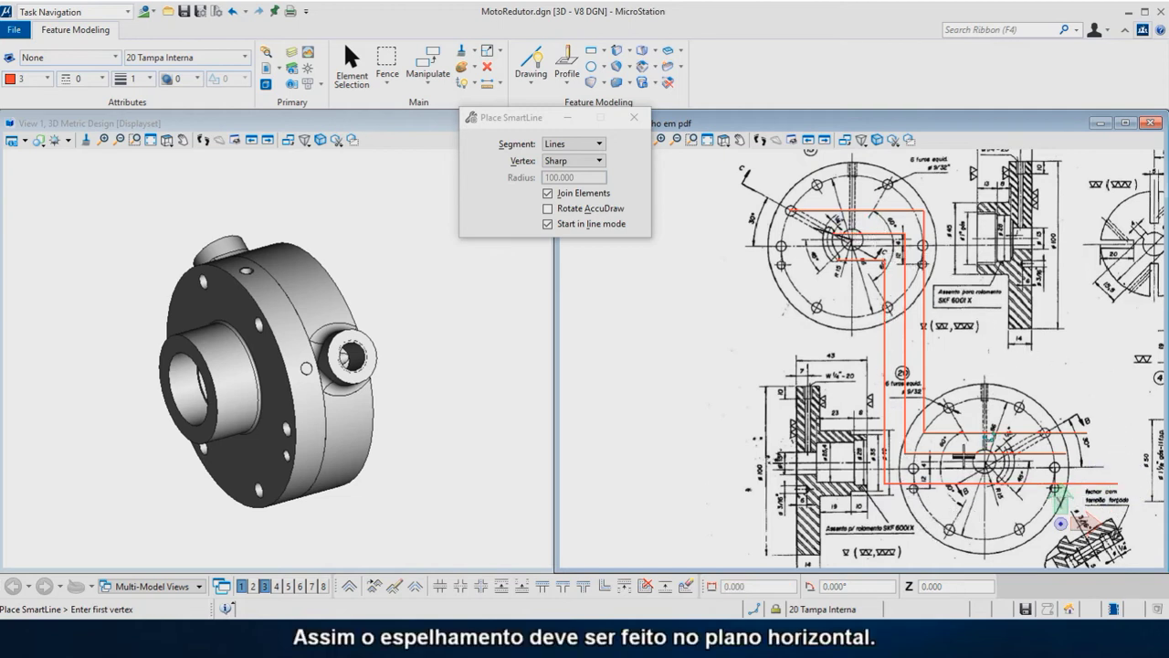
key("ctrl+z")
key("ctrl+z")
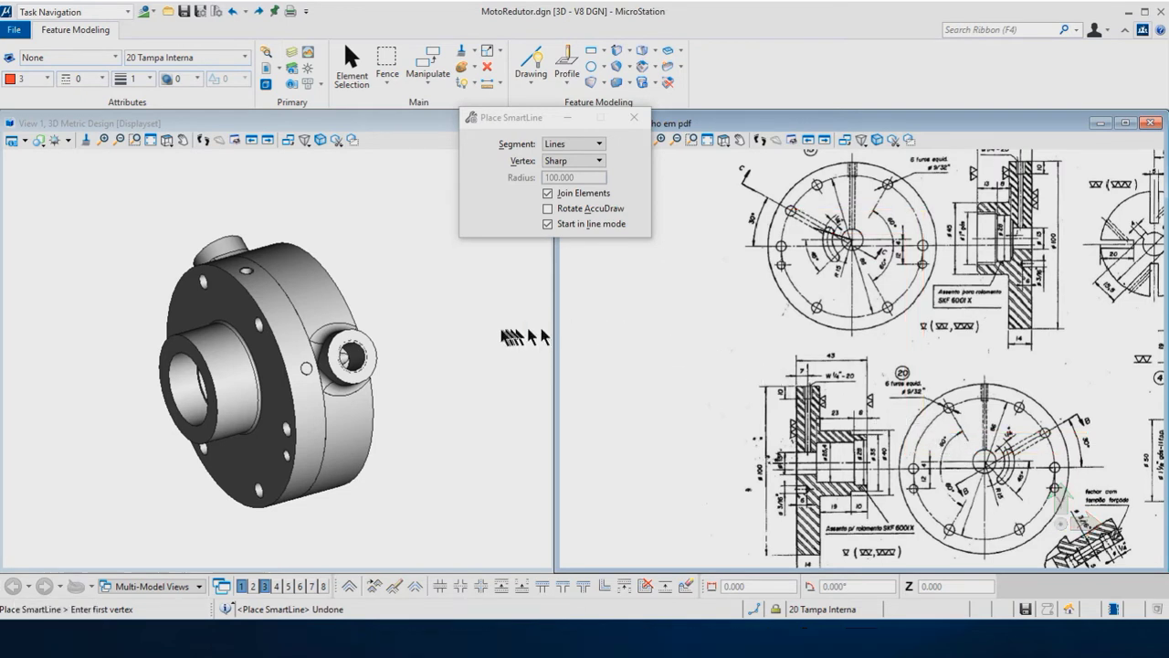
Rotate the left view to Top orientation.
right_click(398, 240, "shift")
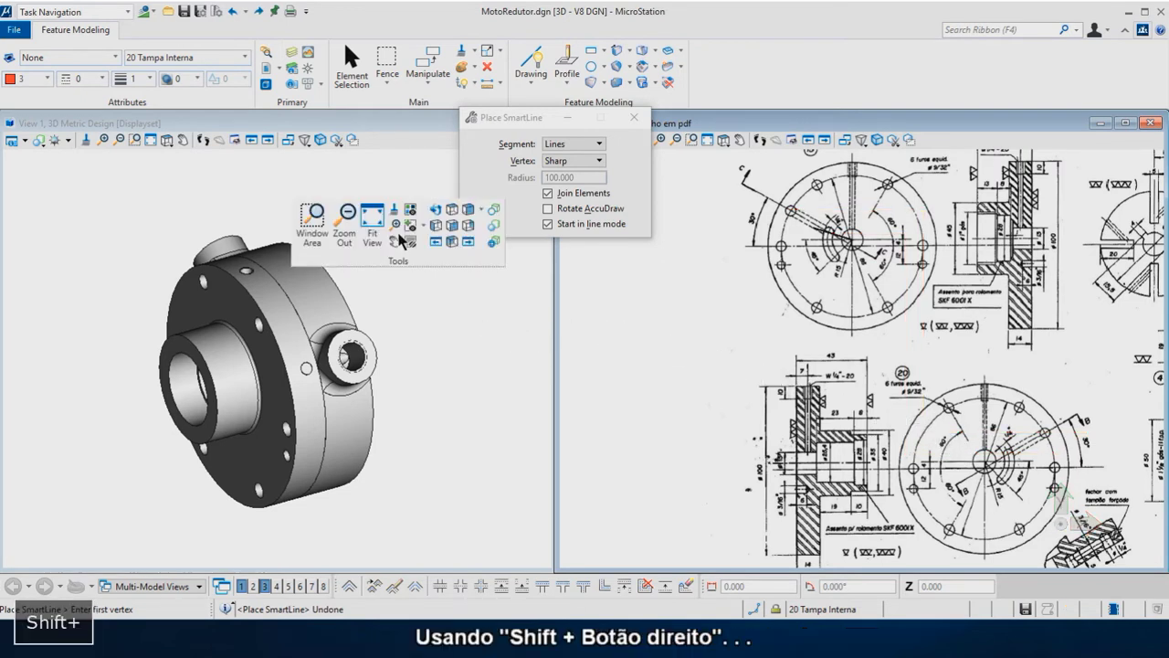
left_click(447, 210)
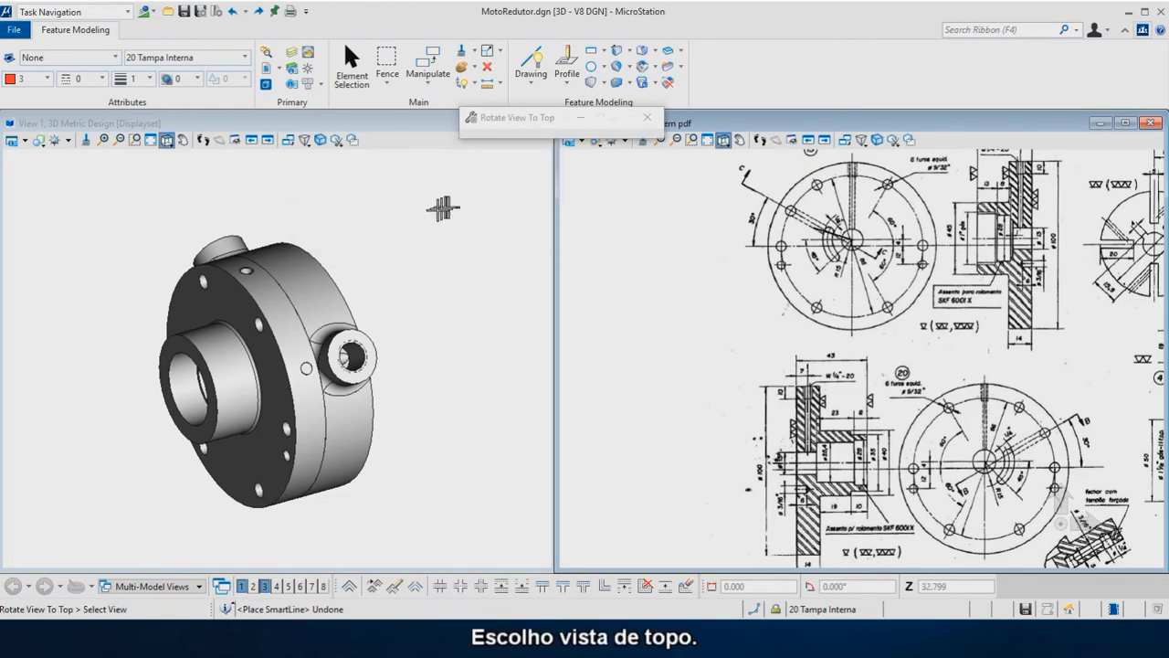
left_click(384, 243)
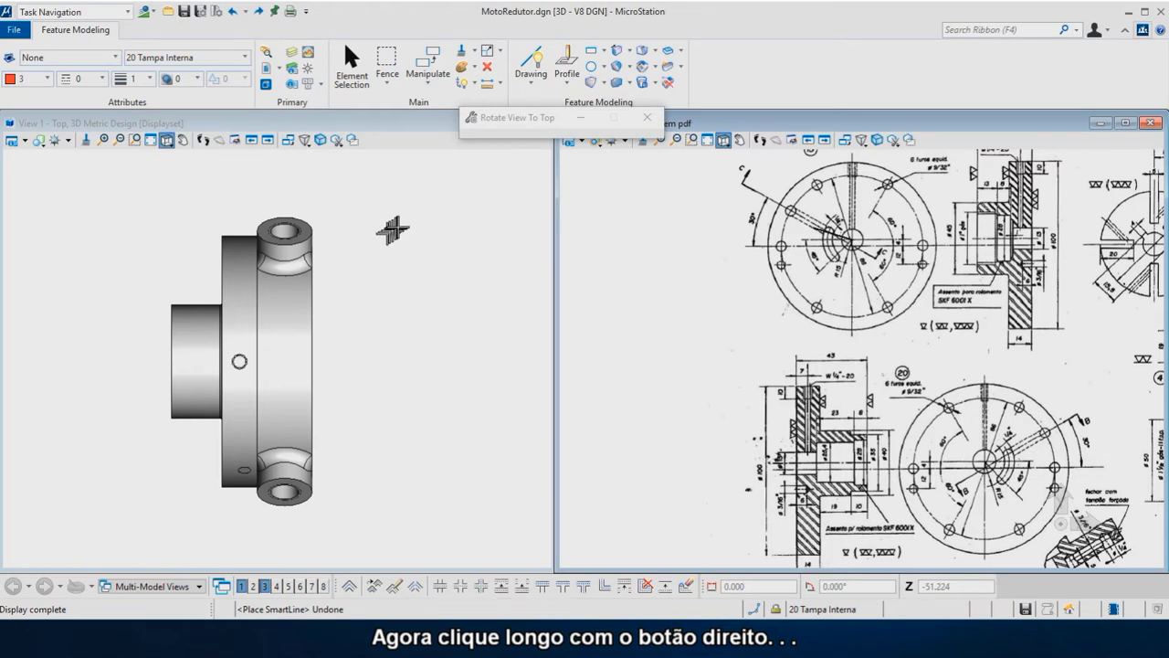
Start Mirror with Vertical direction and Make Copy enabled.
right_click(417, 227)
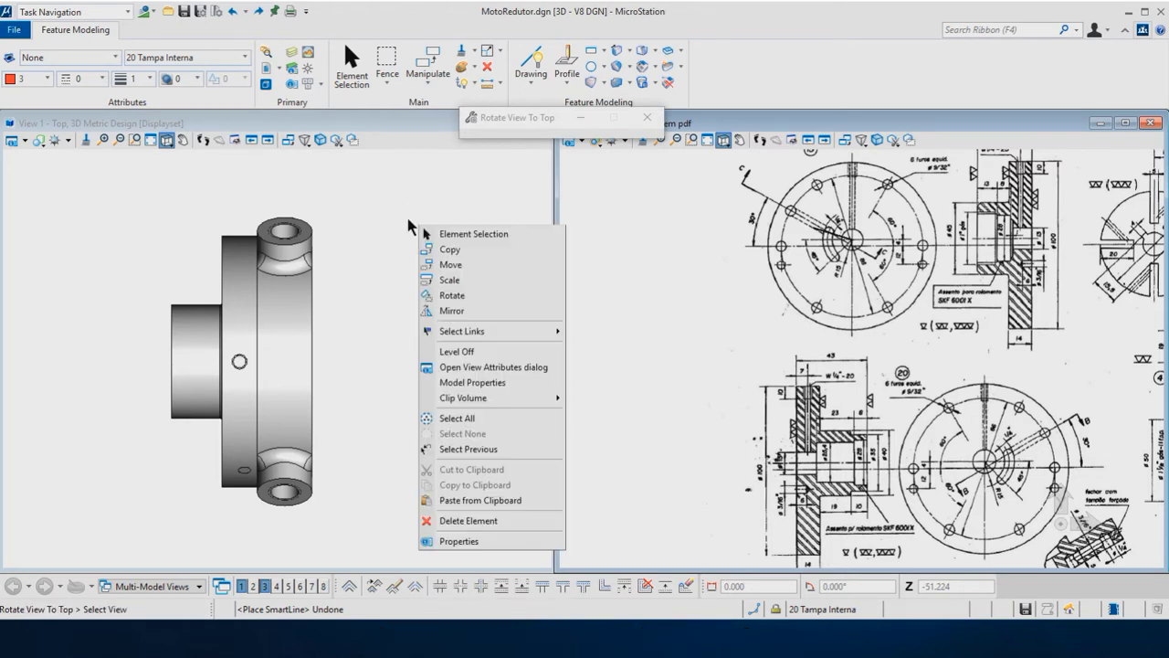
left_click(450, 312)
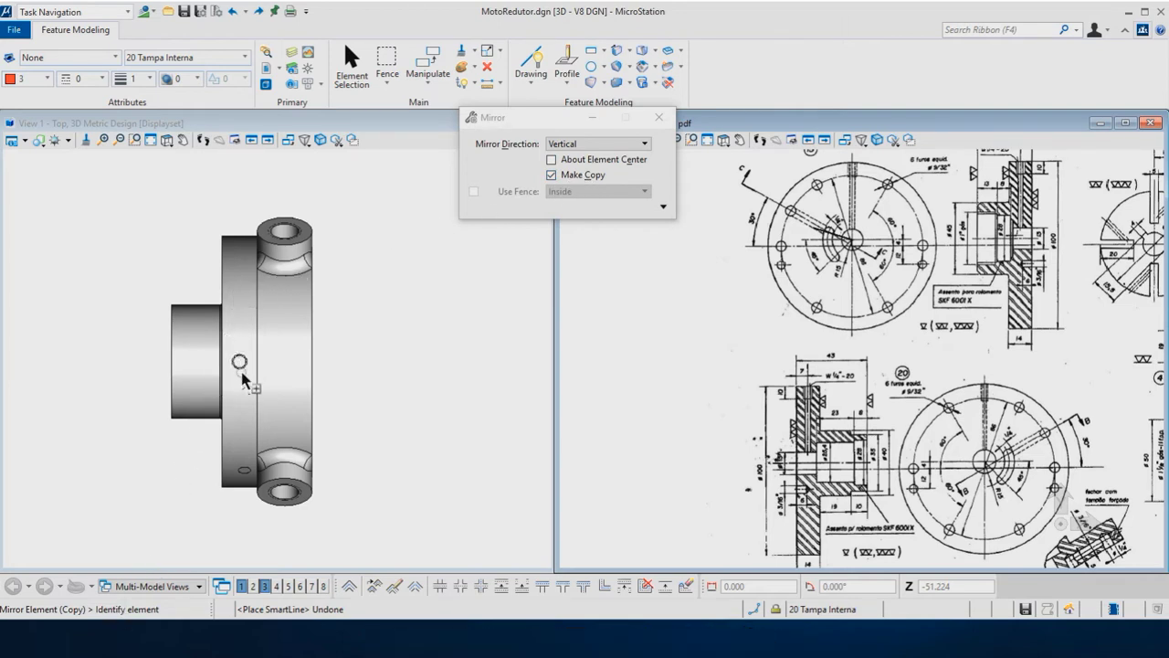
left_click(242, 365)
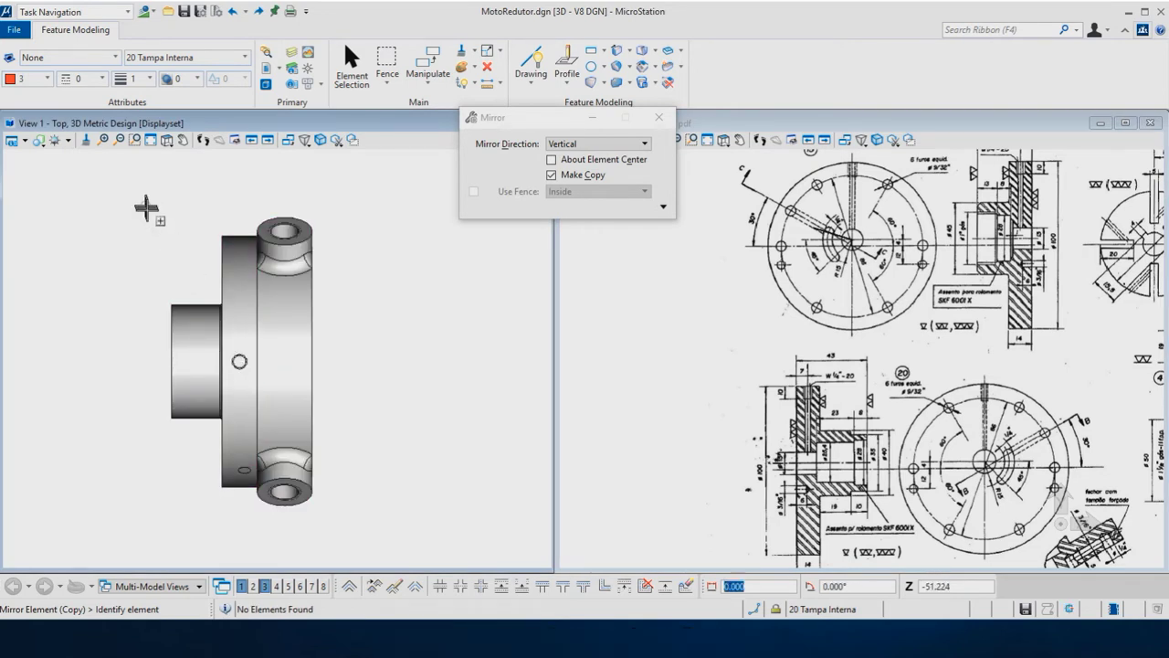
Fence the left flange and mirror a copy about the cylinder's midpoint.
left_click_drag(146, 204, 268, 504)
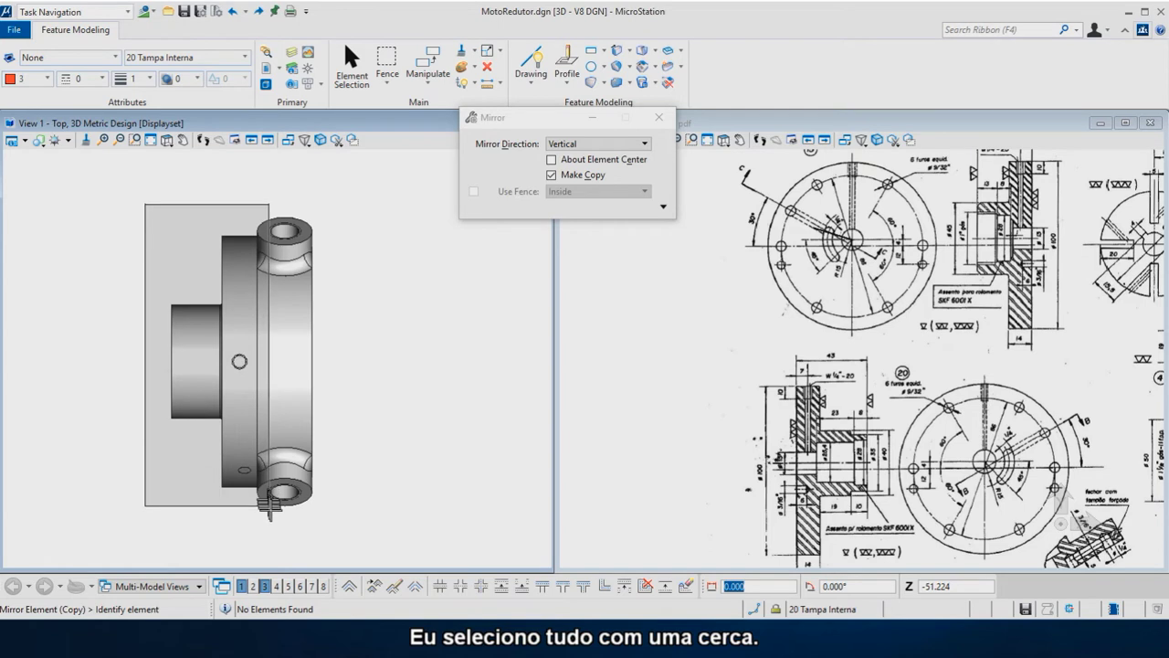
left_click_drag(270, 506, 271, 507)
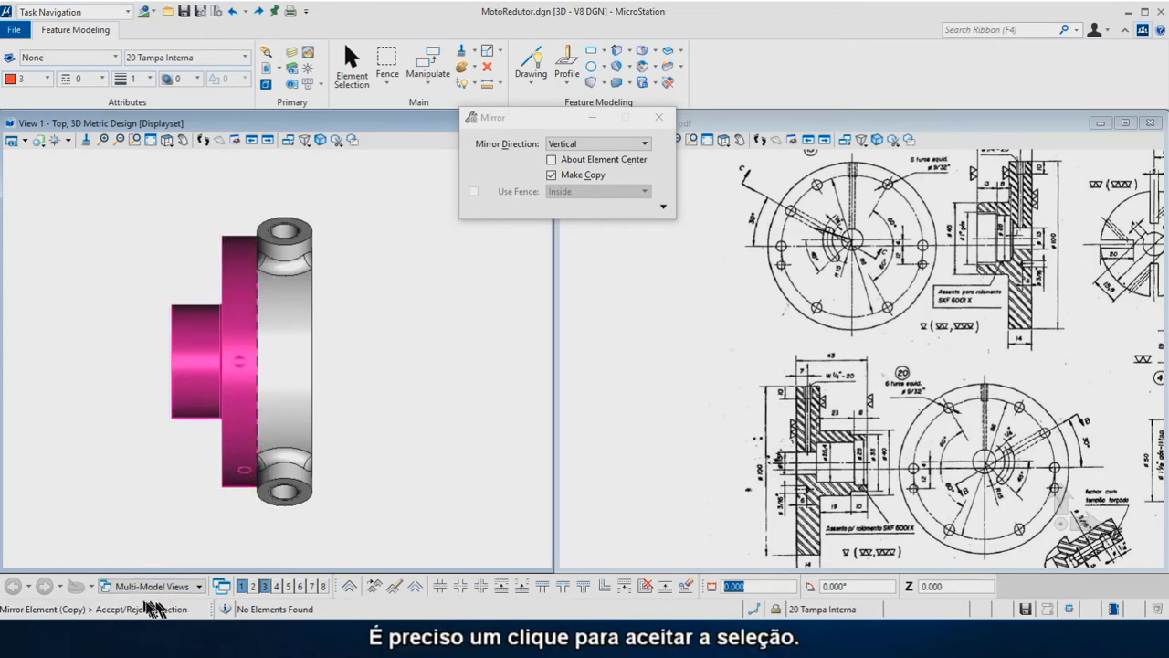
left_click(202, 535)
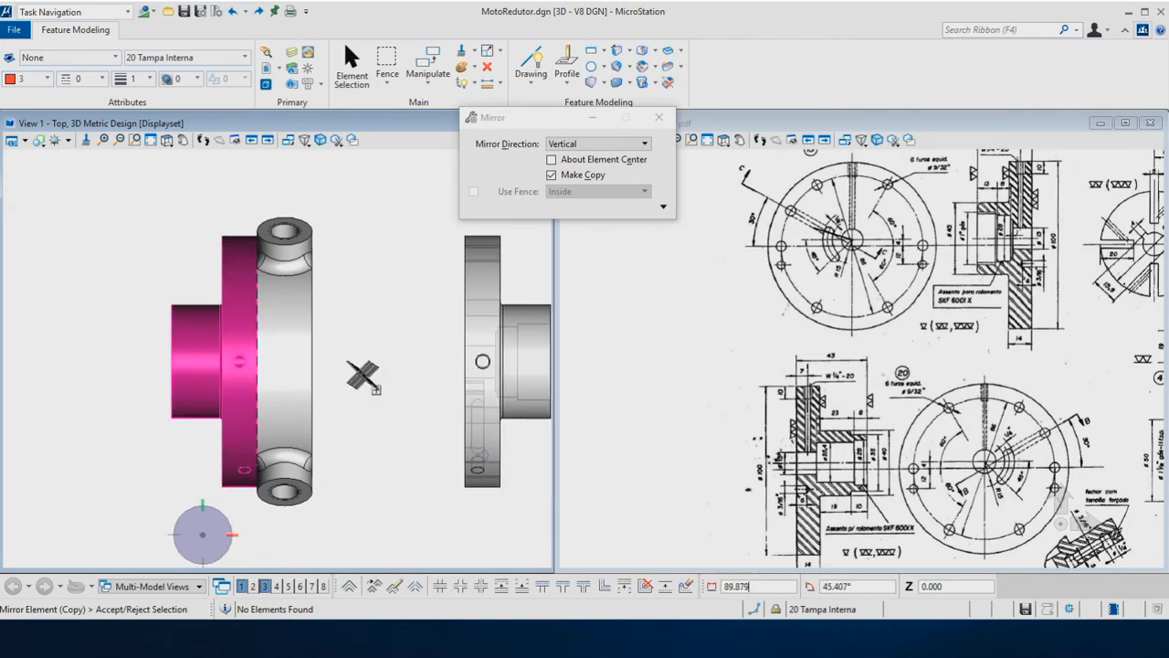
left_click(286, 361)
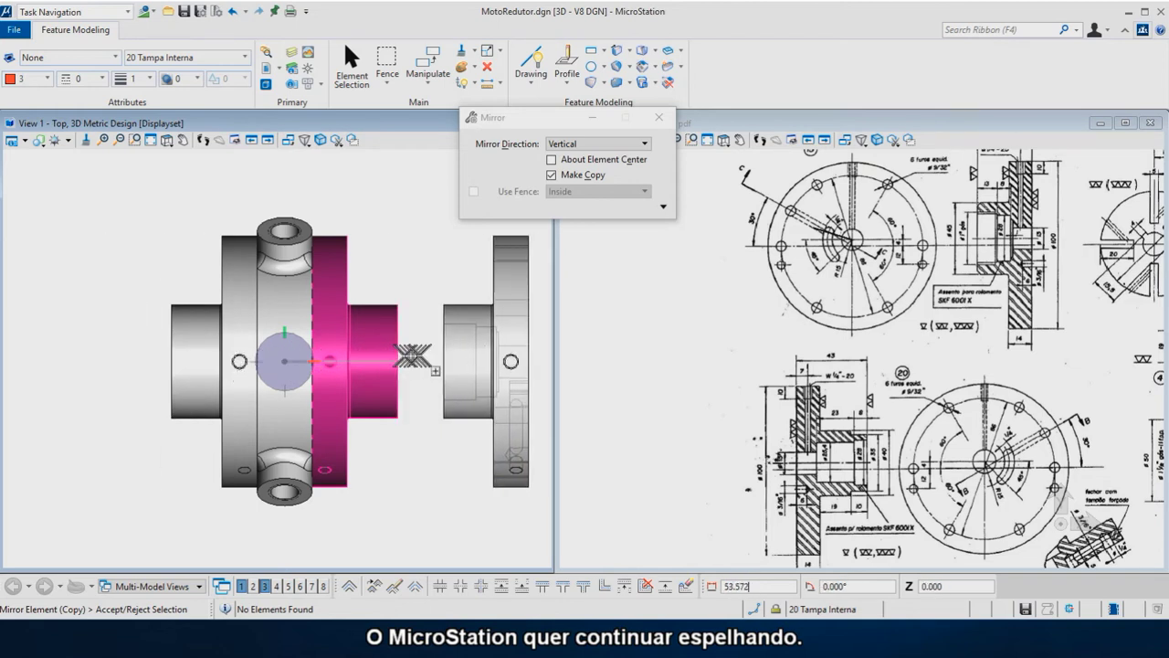
right_click(420, 356)
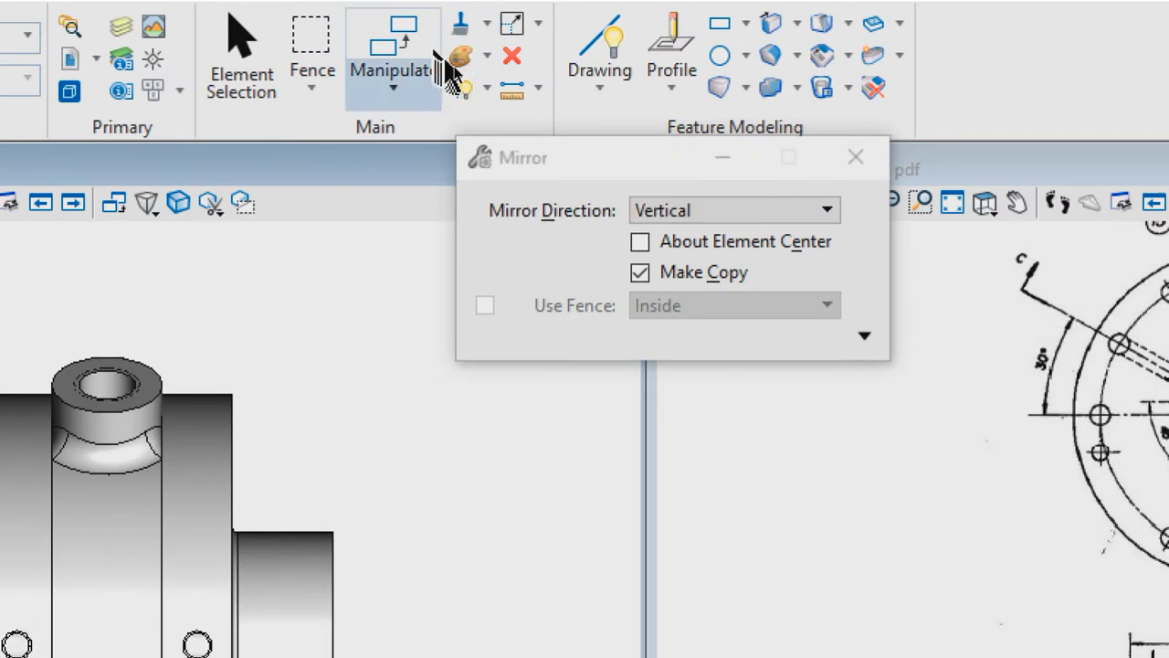
Move the mirrored right flange to level 20 Tampa Interna using Change Attributes.
left_click(463, 62)
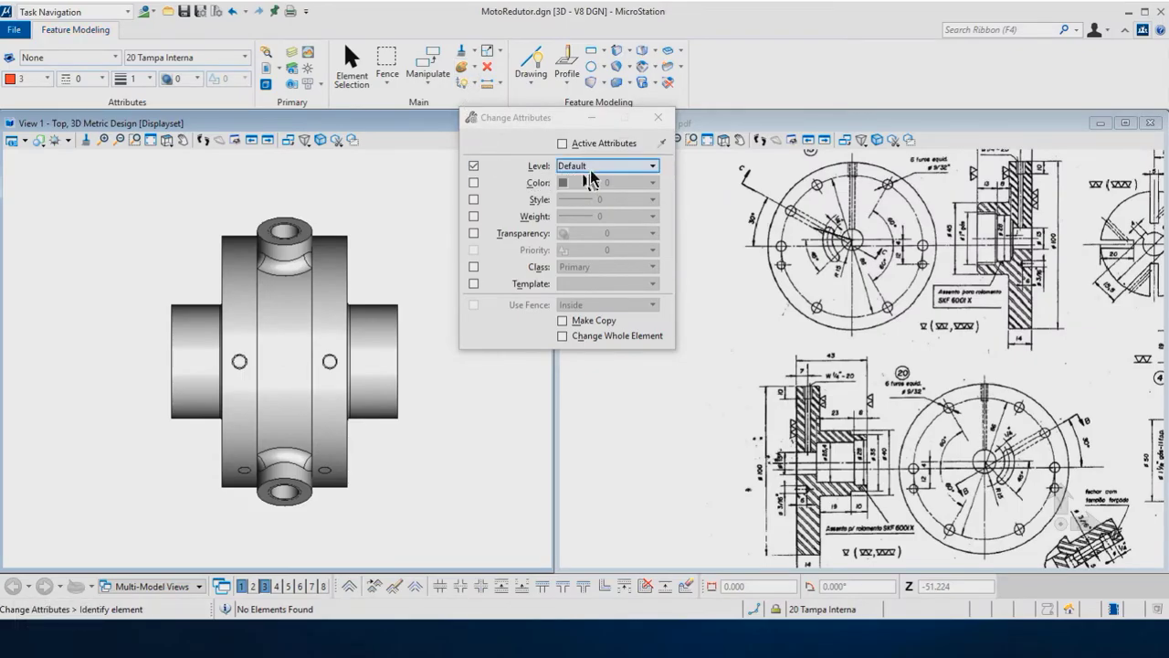
left_click(594, 168)
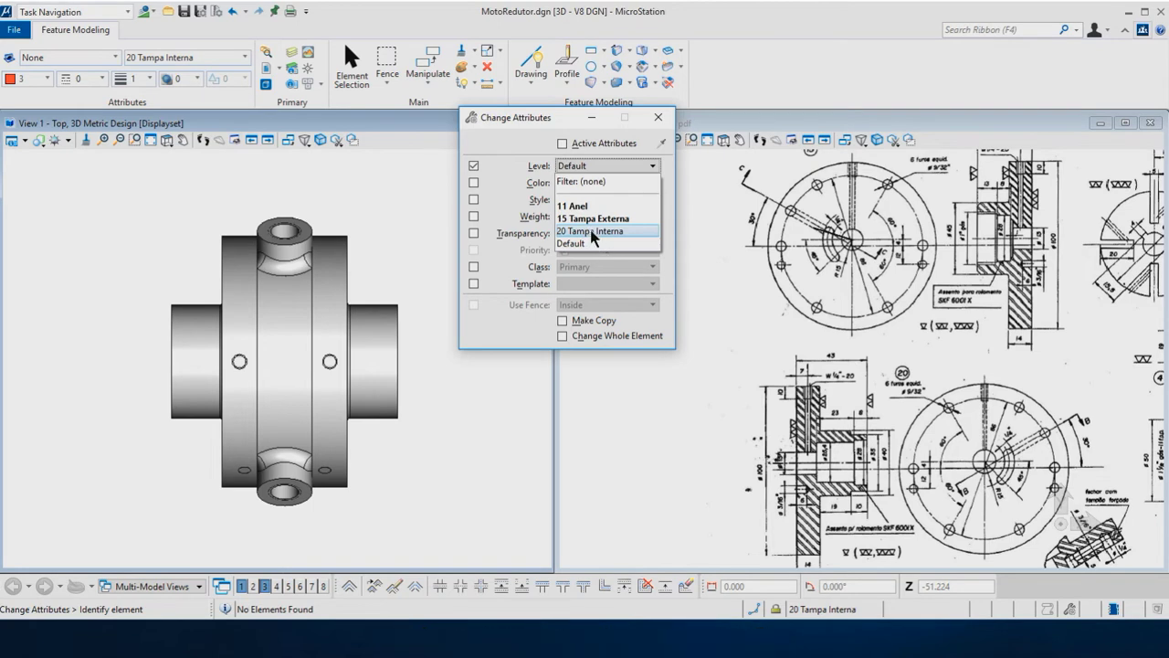
left_click(592, 231)
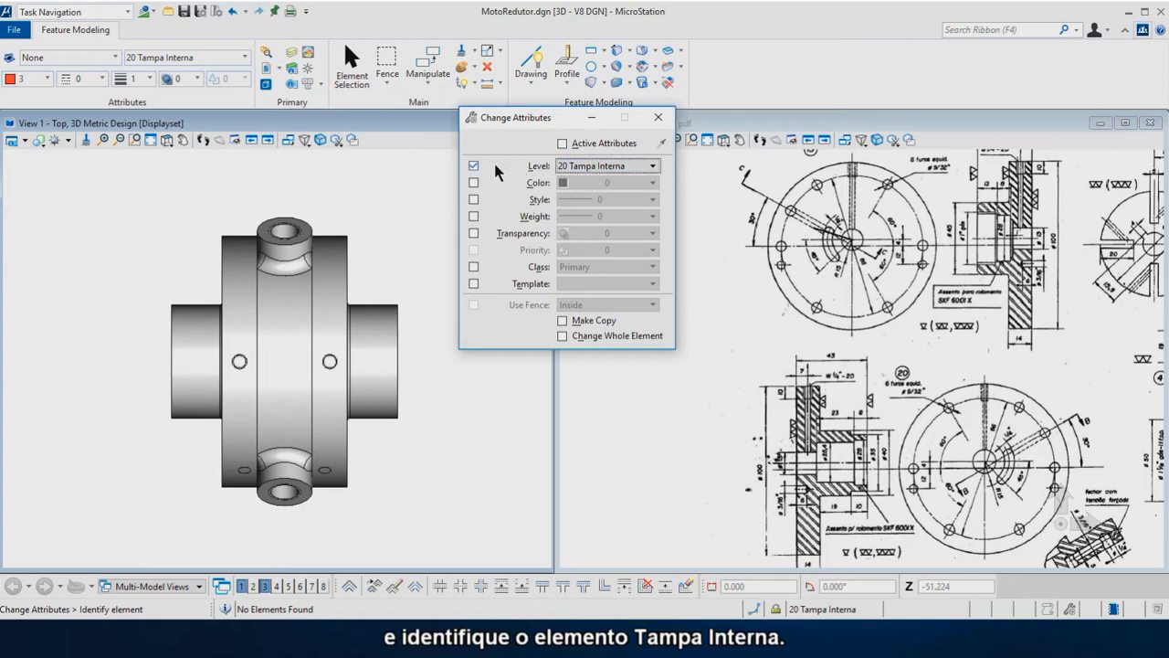
left_click(365, 307)
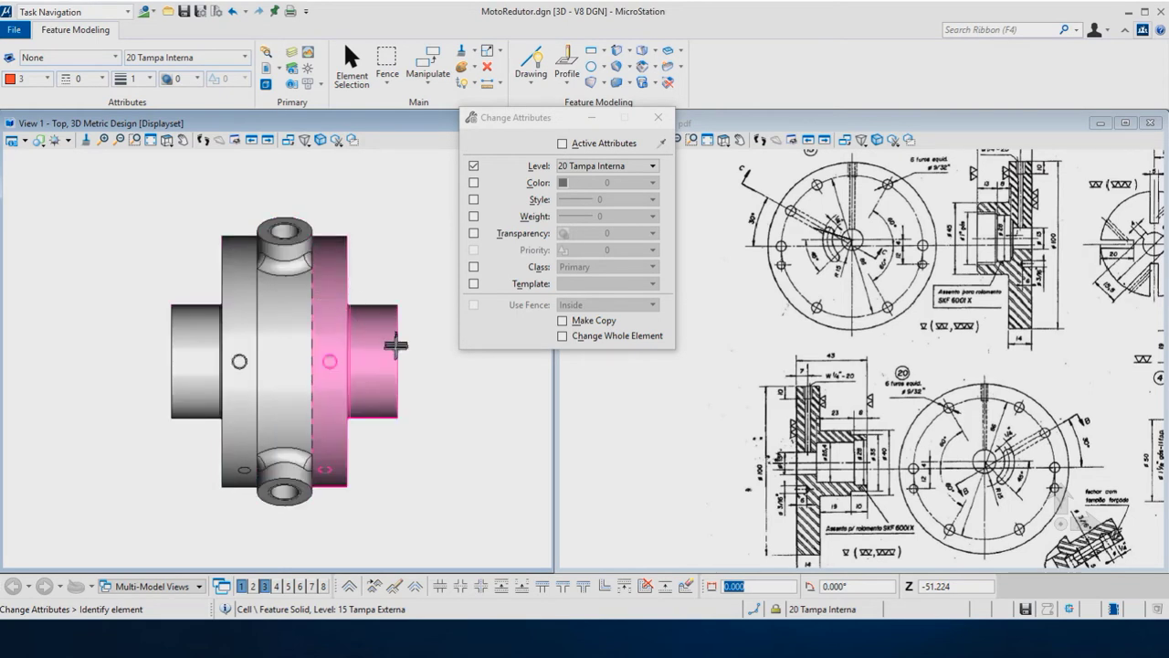
Orbit the model to an isometric view showing the flange face and bore.
middle_click_drag(313, 357, 454, 273, "shift")
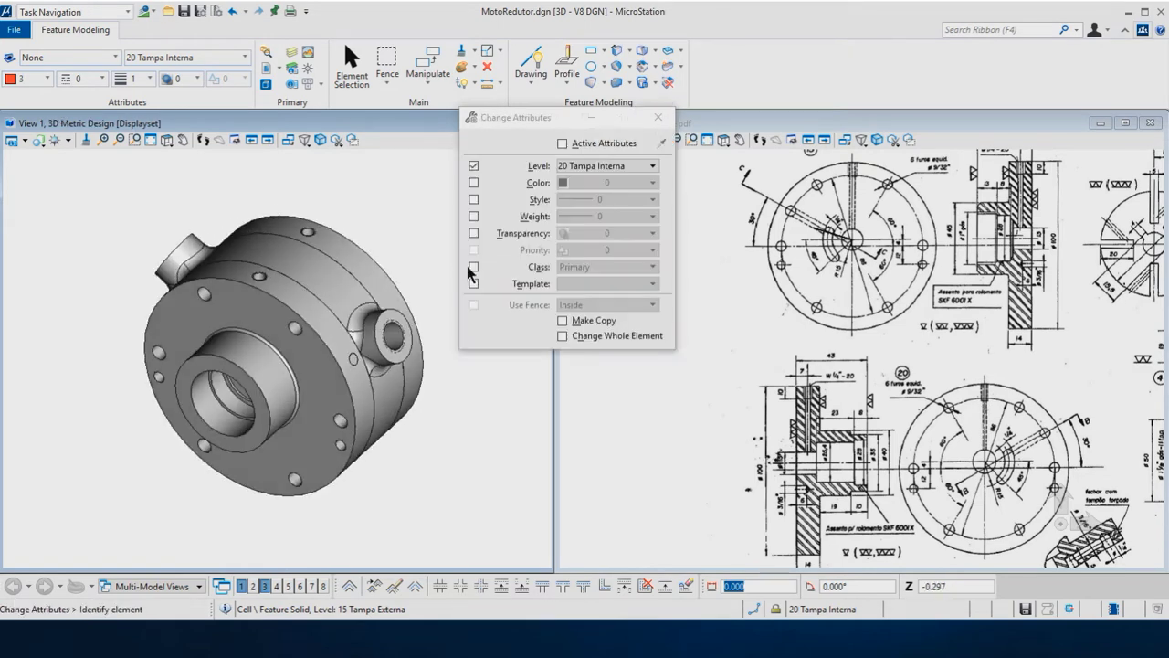
middle_click_drag(382, 295, 247, 299, "shift")
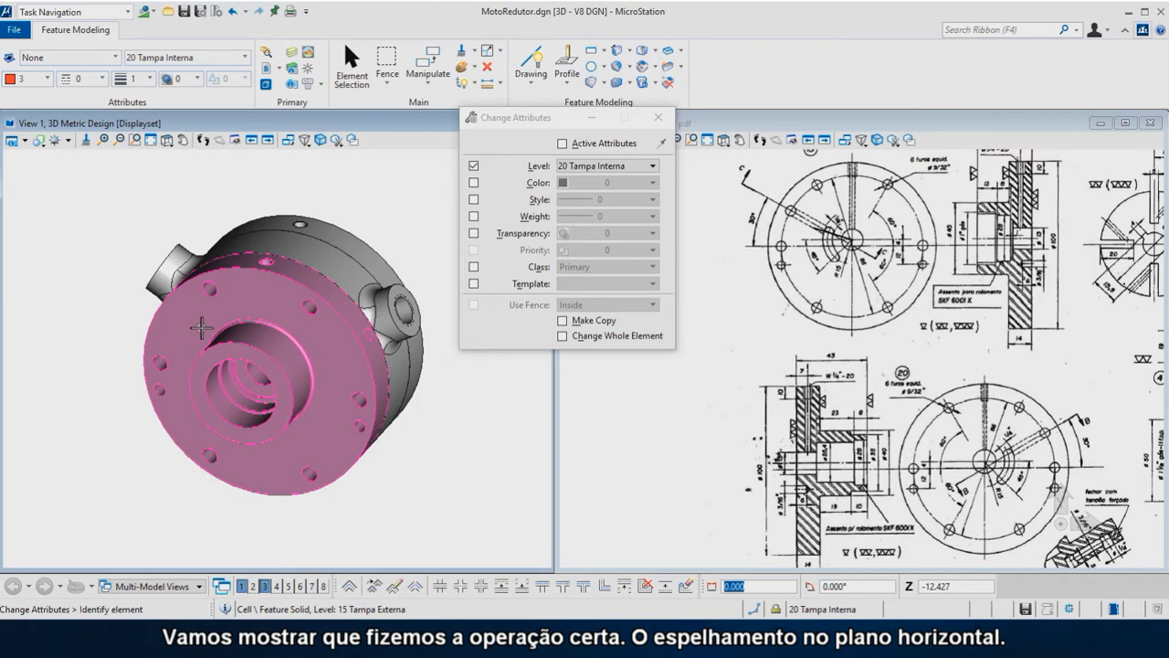
mouse_move(203, 330)
middle_mouse_down("shift")
mouse_move(368, 318)
mouse_move(338, 304)
mouse_move(399, 289)
middle_mouse_up("shift")
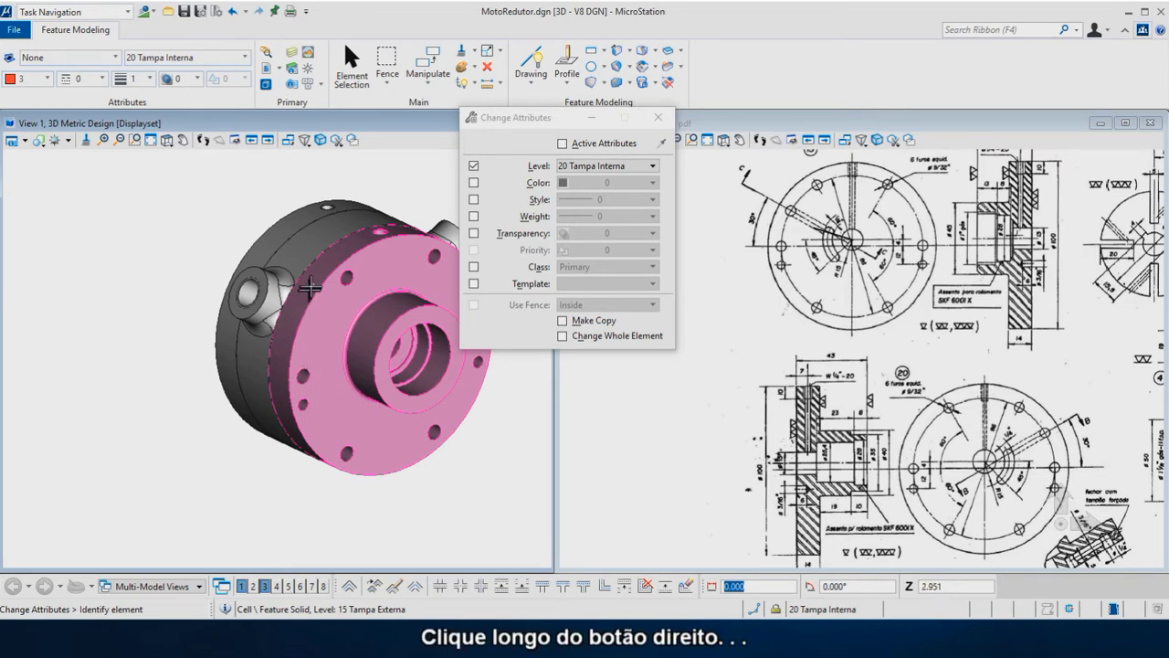
Rotate the inner cover 180° about its flange edge using the 3-points Rotate method.
right_click(375, 192)
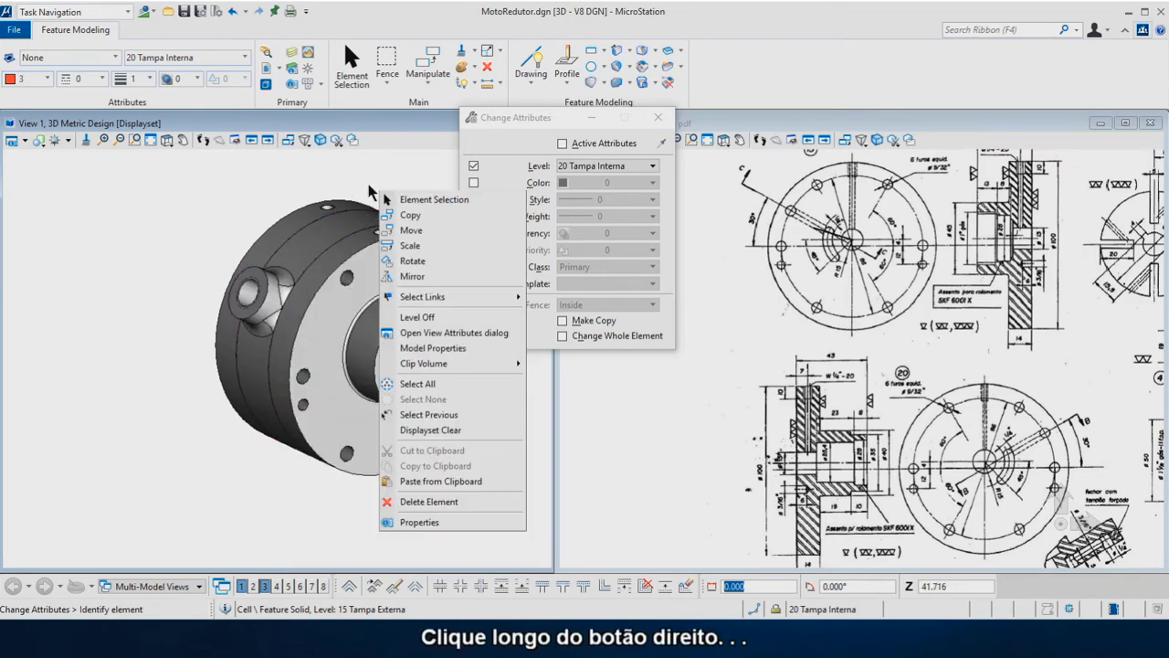
left_click(413, 263)
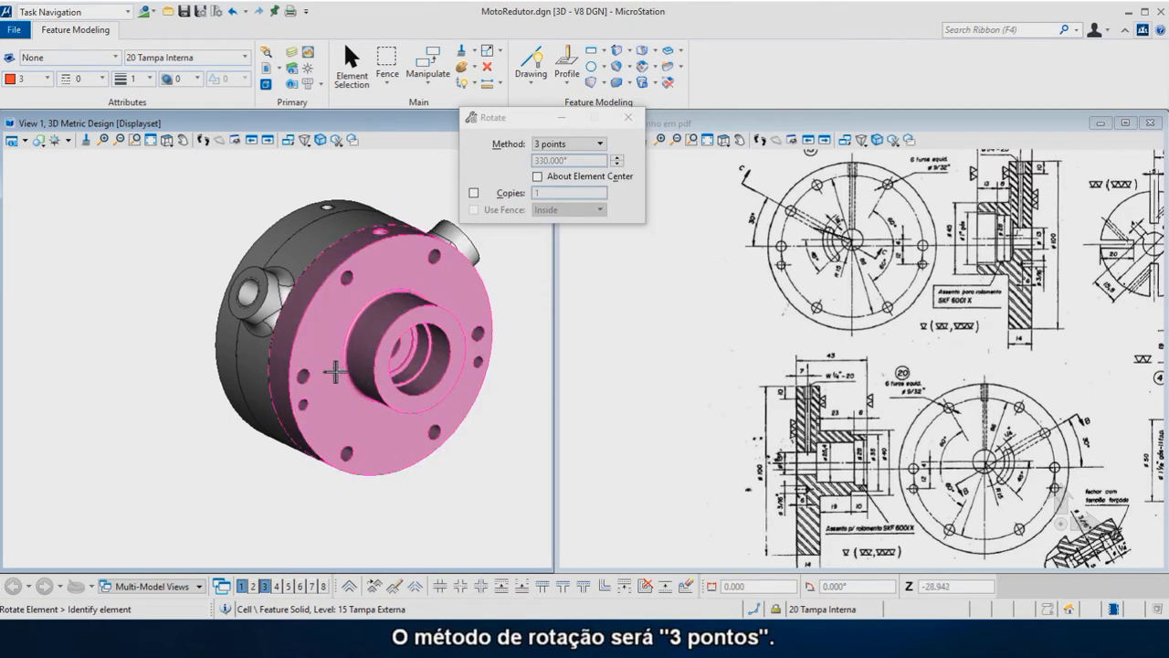
left_click(572, 146)
left_click(573, 144)
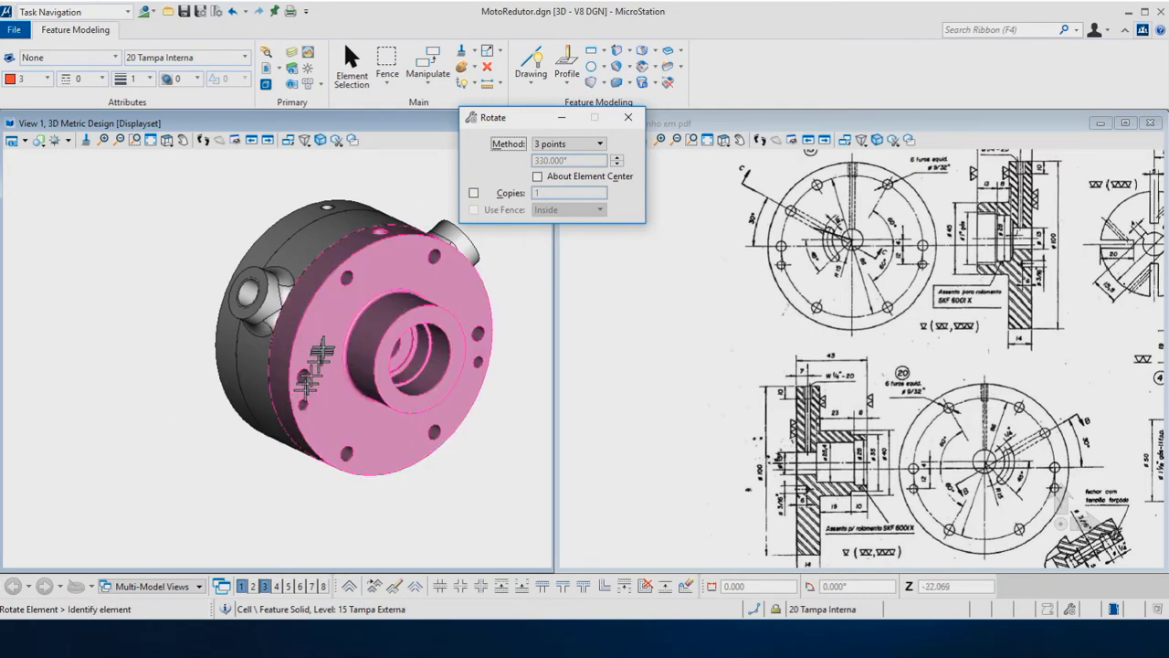
left_click(333, 327)
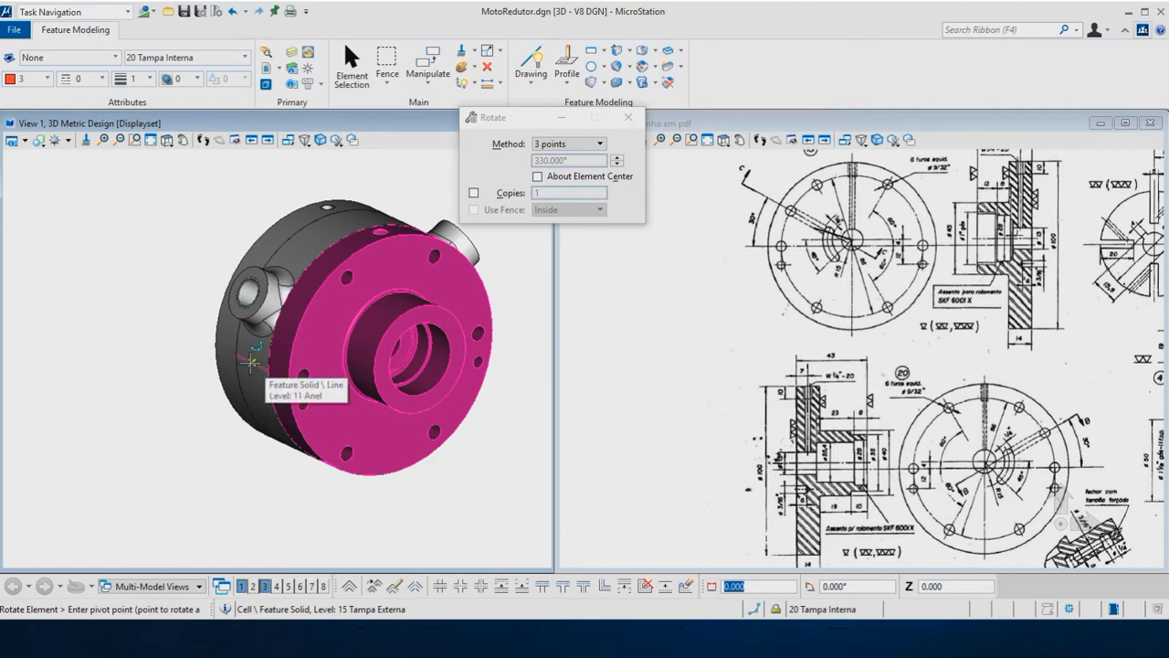
left_click(251, 363)
key("t")
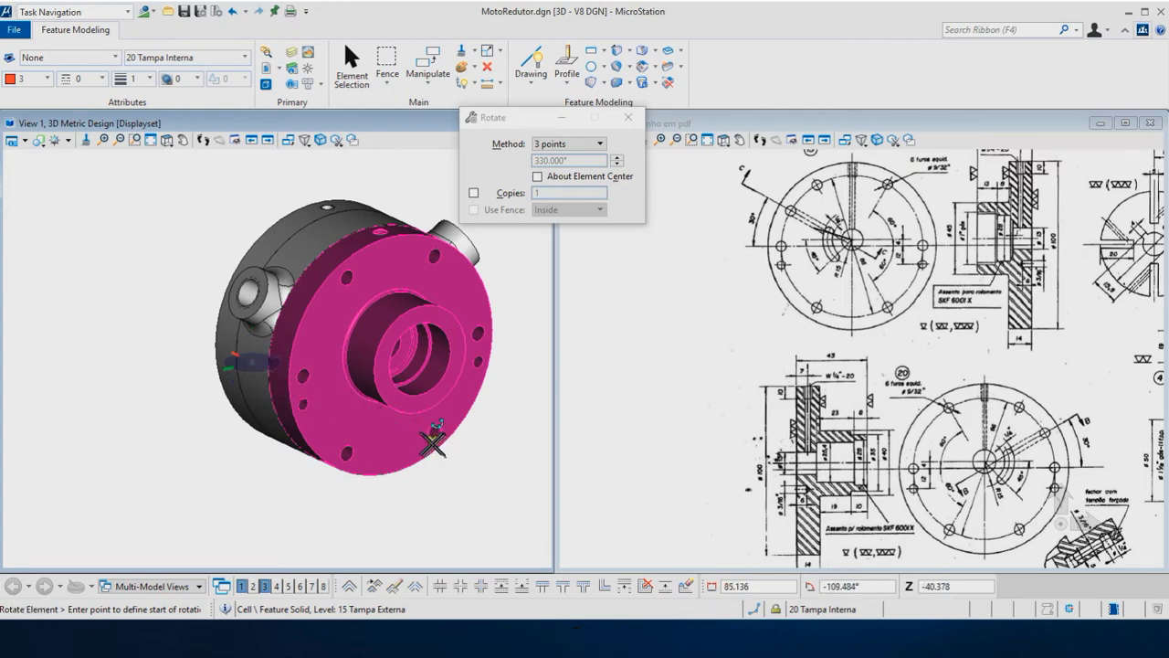
left_click(436, 448)
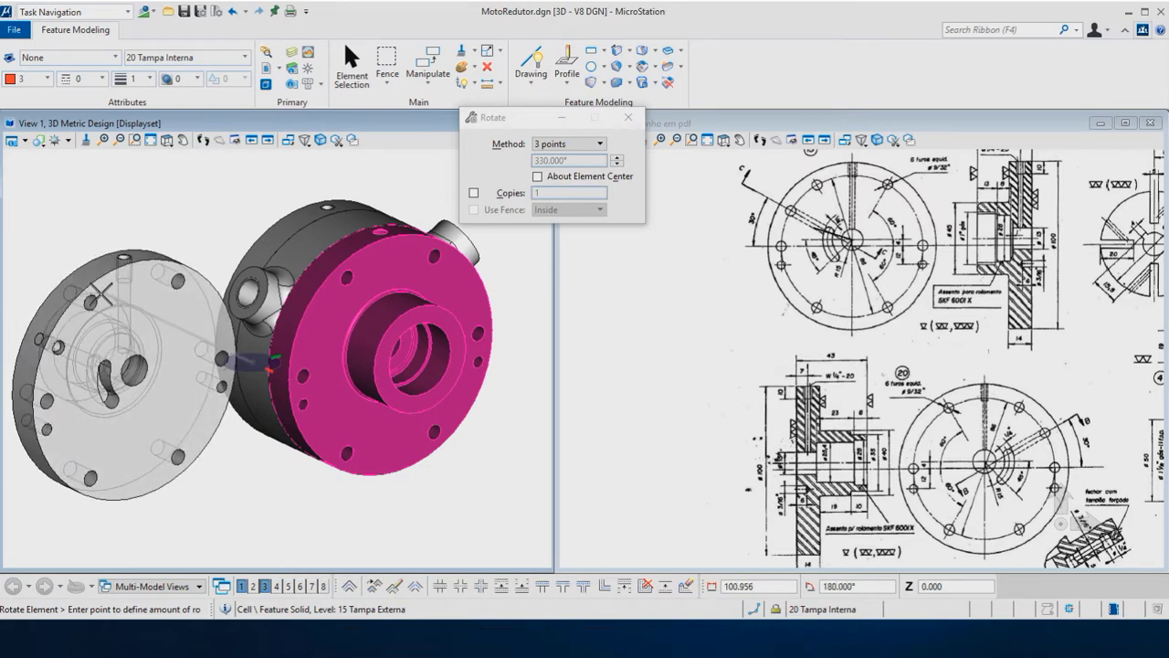
left_click(102, 292)
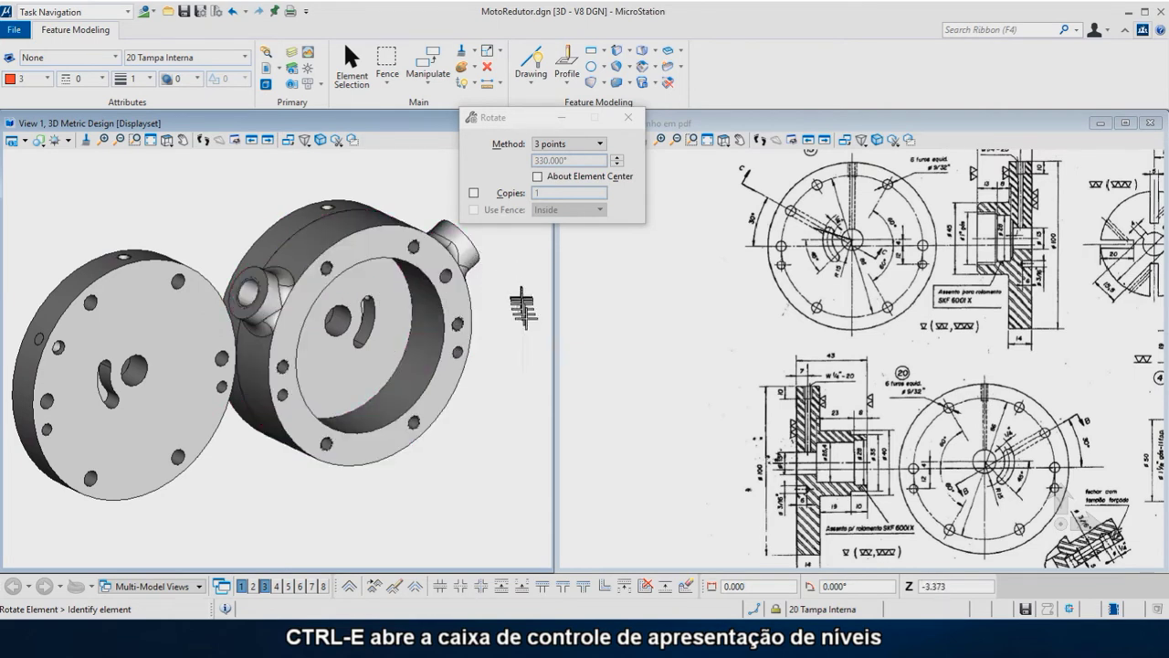
Hide the 11 Anel level and orbit the view so both discs face forward.
key("ctrl+e")
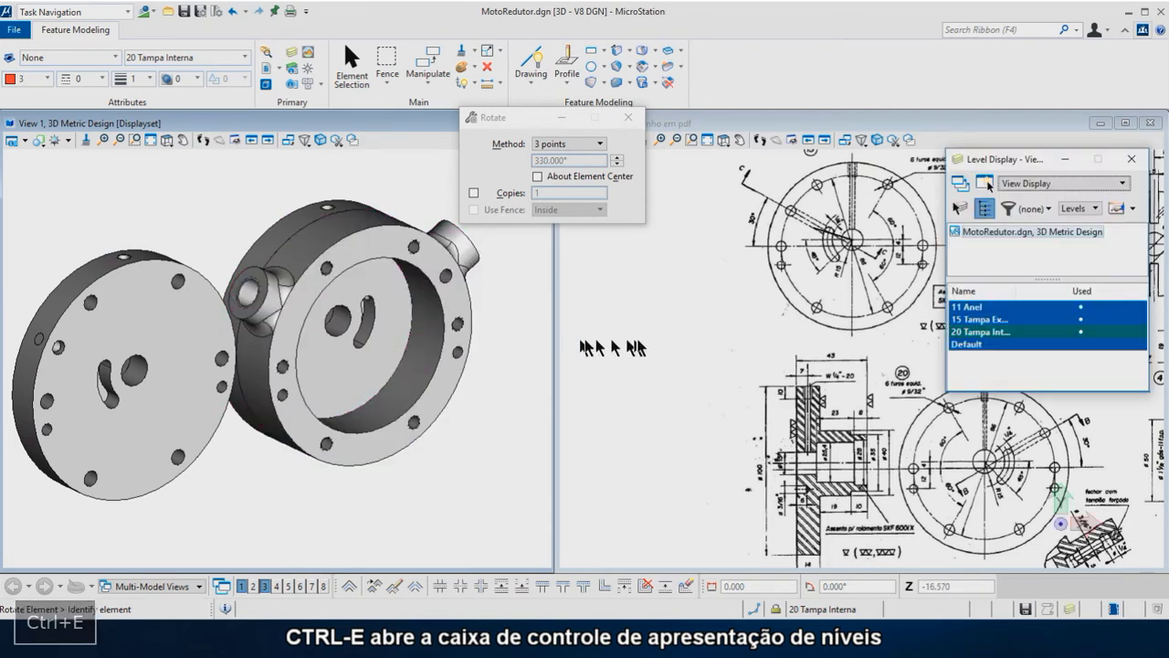
left_click(981, 308)
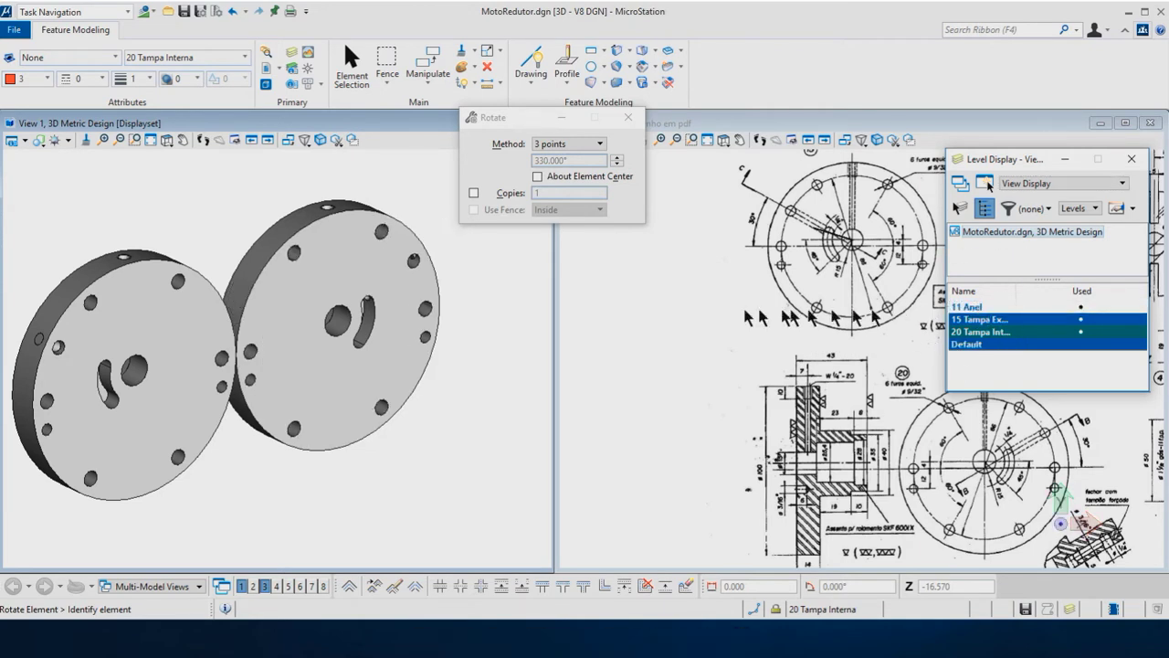
middle_click_drag(352, 347, 294, 340, "shift")
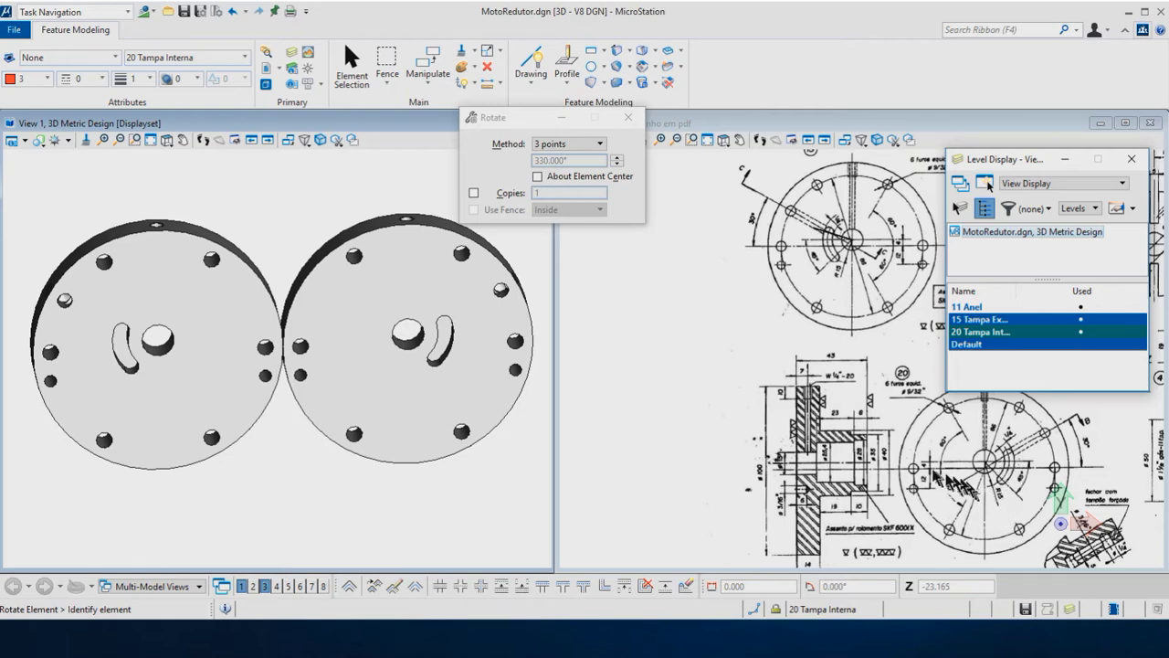
Undo the cover's last rotation and orbit the covers to an oblique view.
key("ctrl+z")
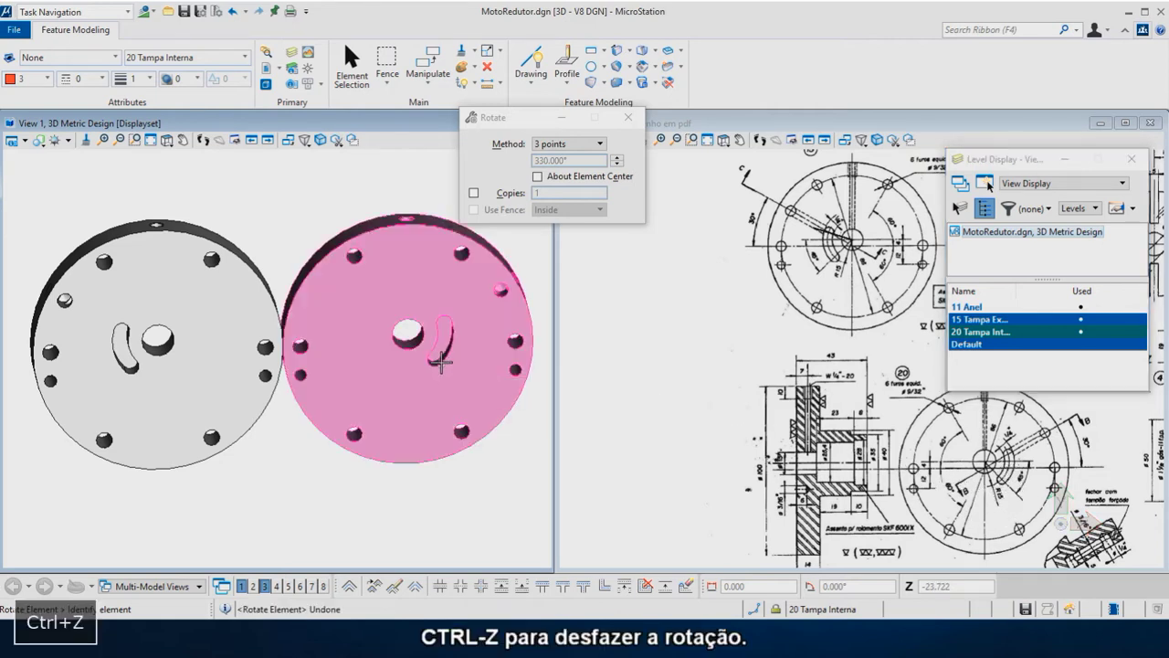
middle_click_drag(200, 304, 302, 311, "shift")
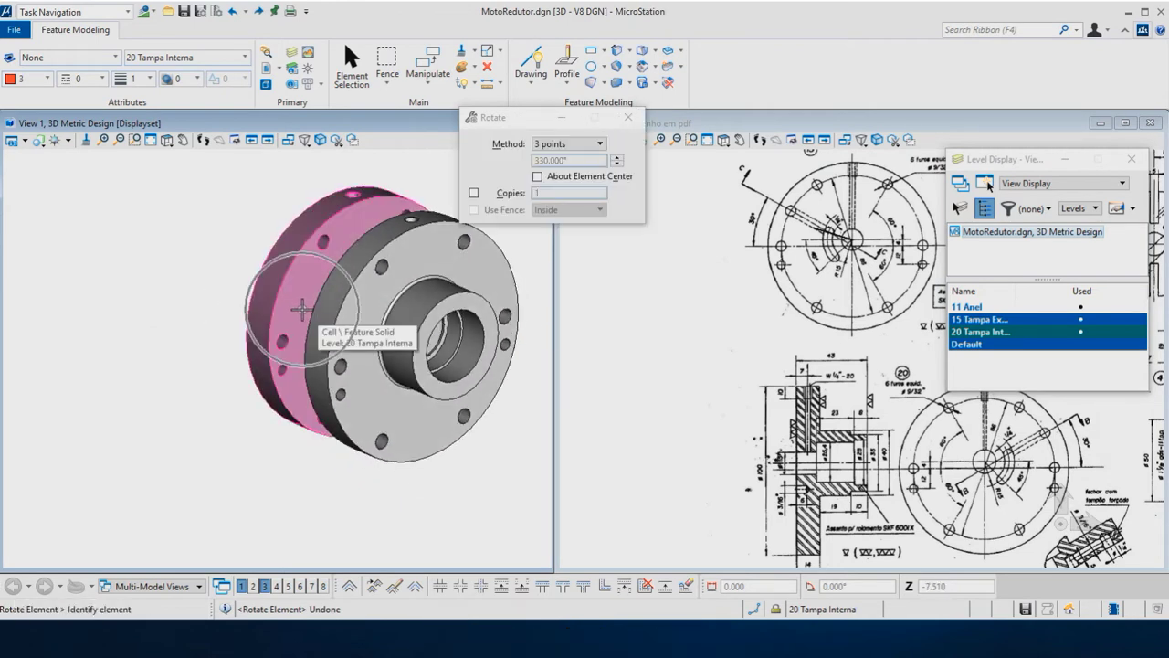
middle_click_drag(301, 311, 188, 326, "shift")
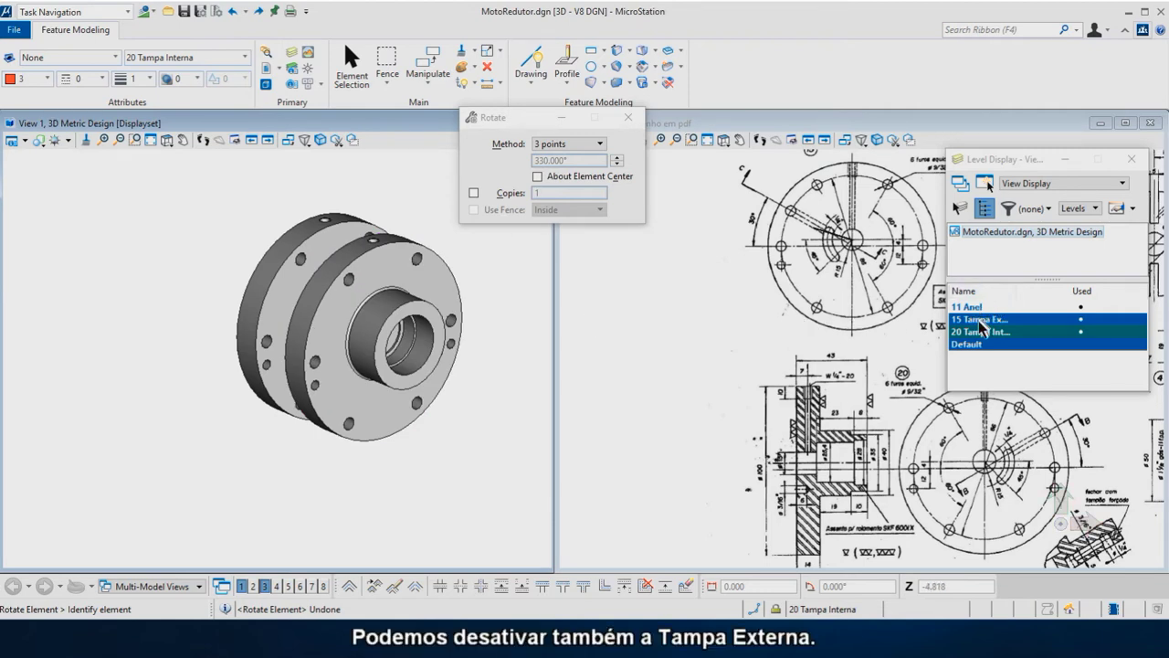
Hide level 15 Tampa Externa and orbit the inner cover to show its hub side.
left_click(982, 319)
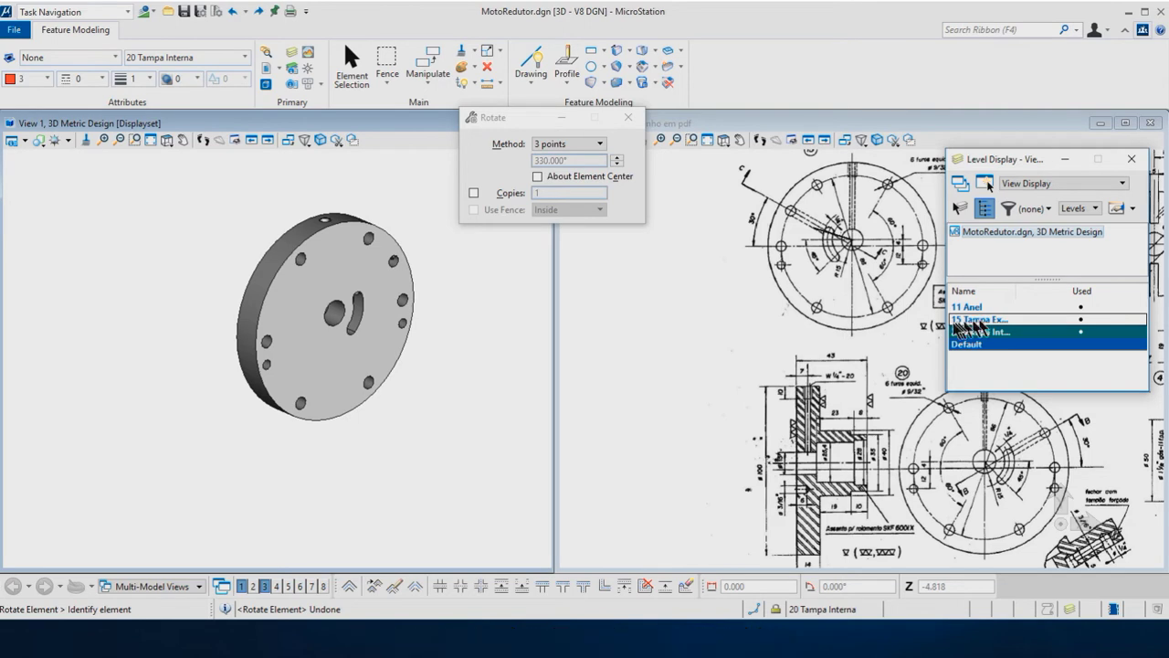
mouse_move(297, 252)
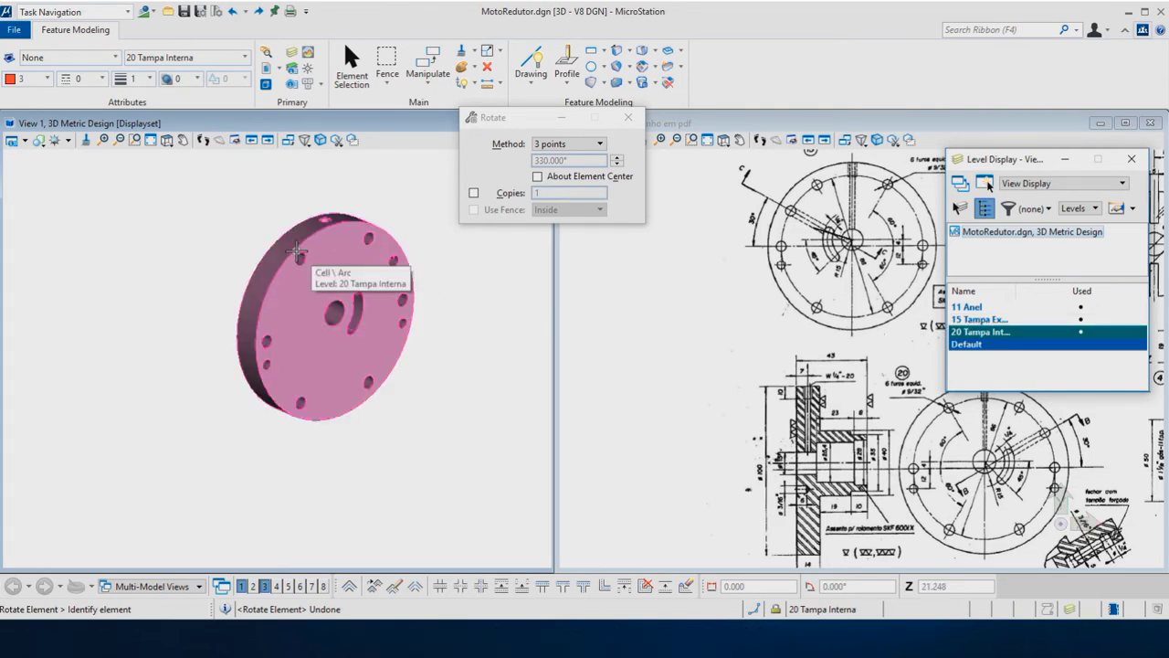
middle_click_drag(493, 310, 313, 339, "shift")
middle_click_drag(384, 320, 329, 375, "shift")
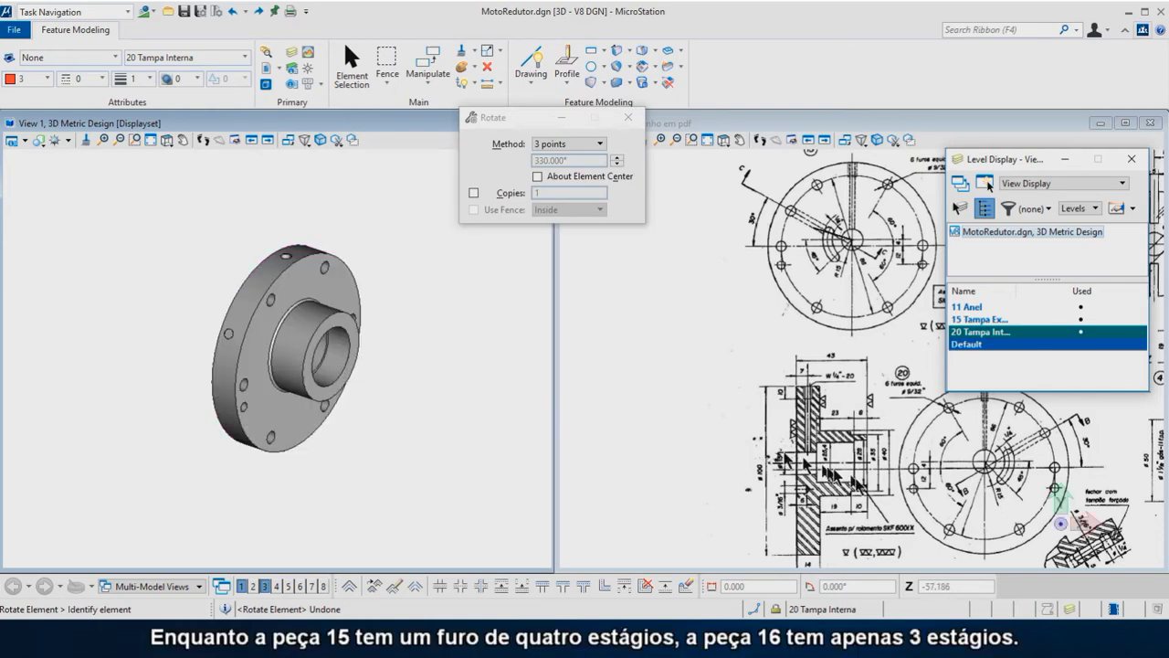
Zoom into the hub section detail of the drawing and orbit the inner cover to face forward.
scroll(865, 519, "up", 1)
scroll(868, 525, "up", 1)
scroll(870, 530, "up", 1)
scroll(875, 537, "up", 1)
scroll(874, 537, "up", 1)
scroll(876, 534, "up", 1)
scroll(878, 531, "up", 1)
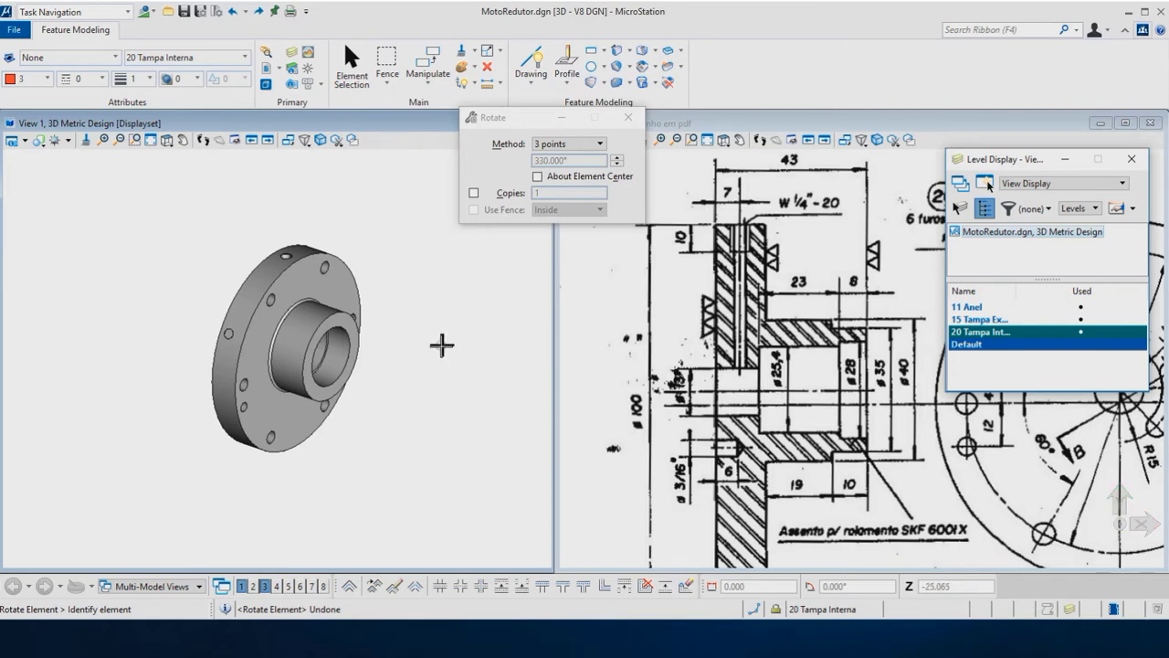
middle_click_drag(443, 343, 357, 329, "shift")
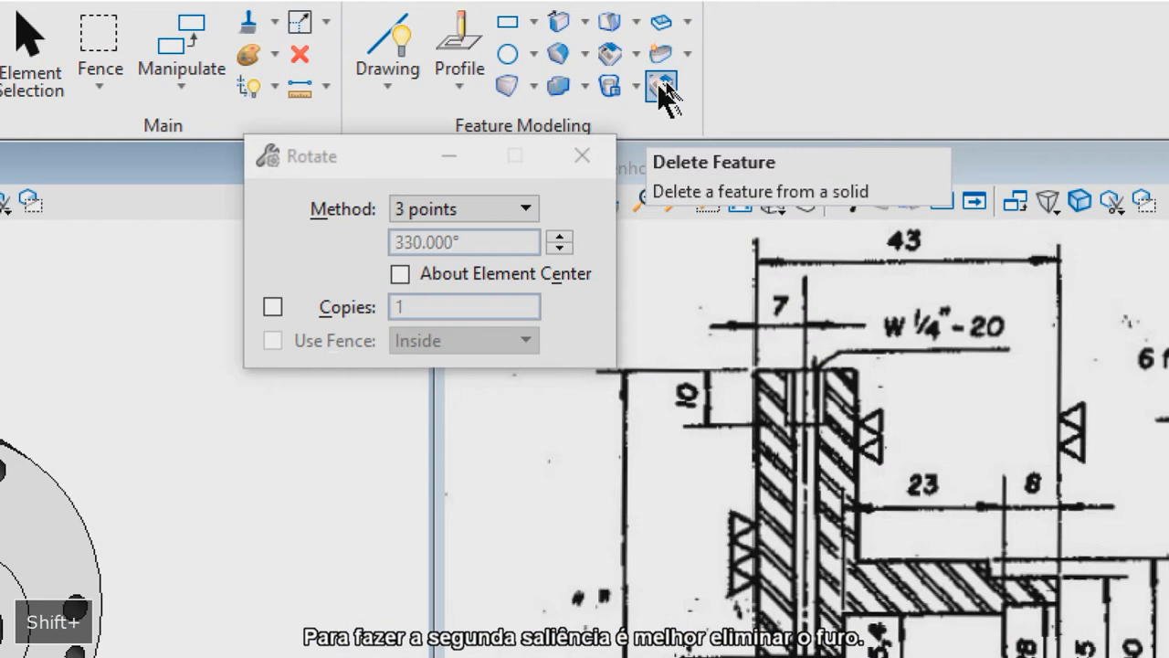
Delete the central bore hole feature from the inner cover solid with Delete Feature.
left_click(663, 88)
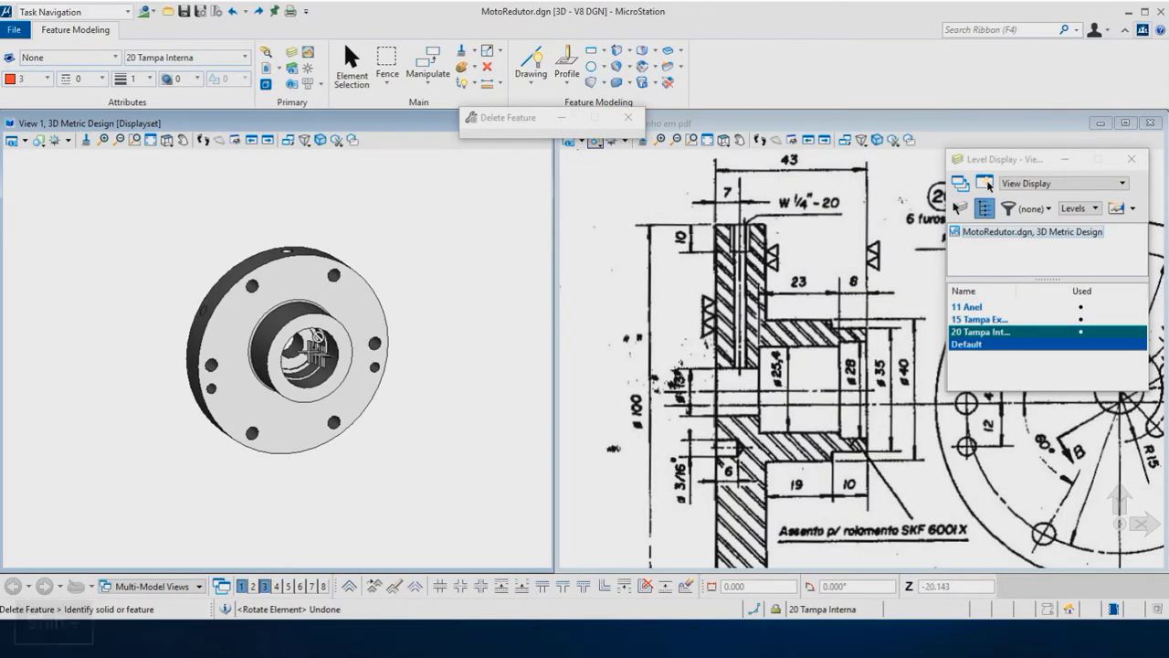
scroll(293, 361, "up", 1)
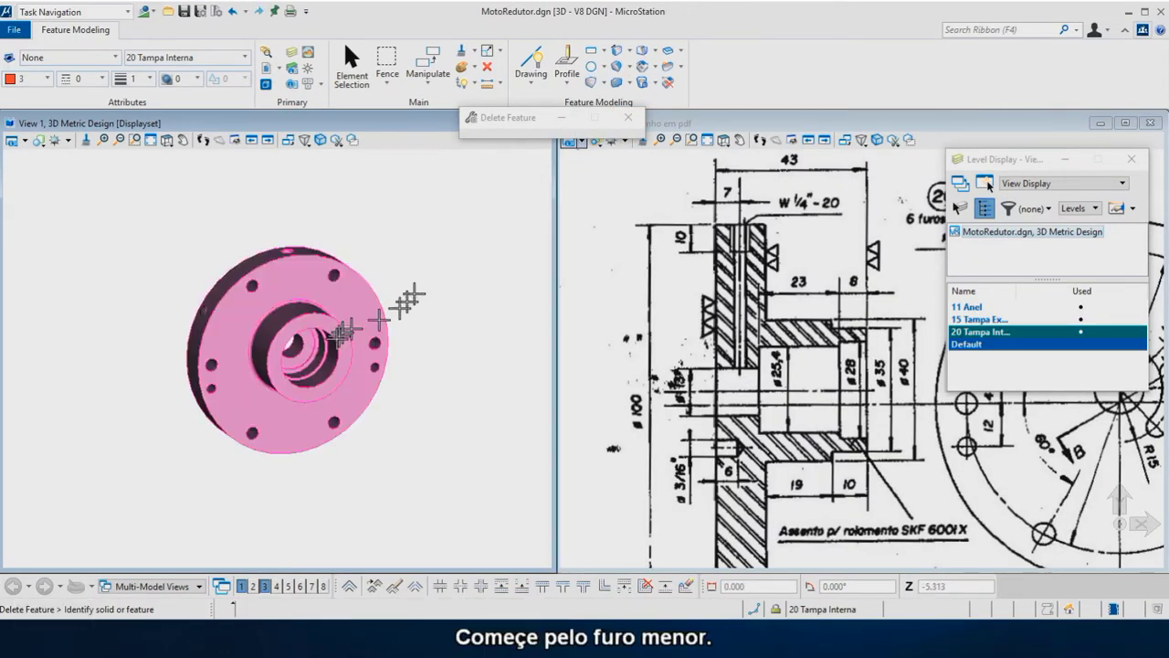
scroll(293, 361, "up", 1)
left_click(297, 336)
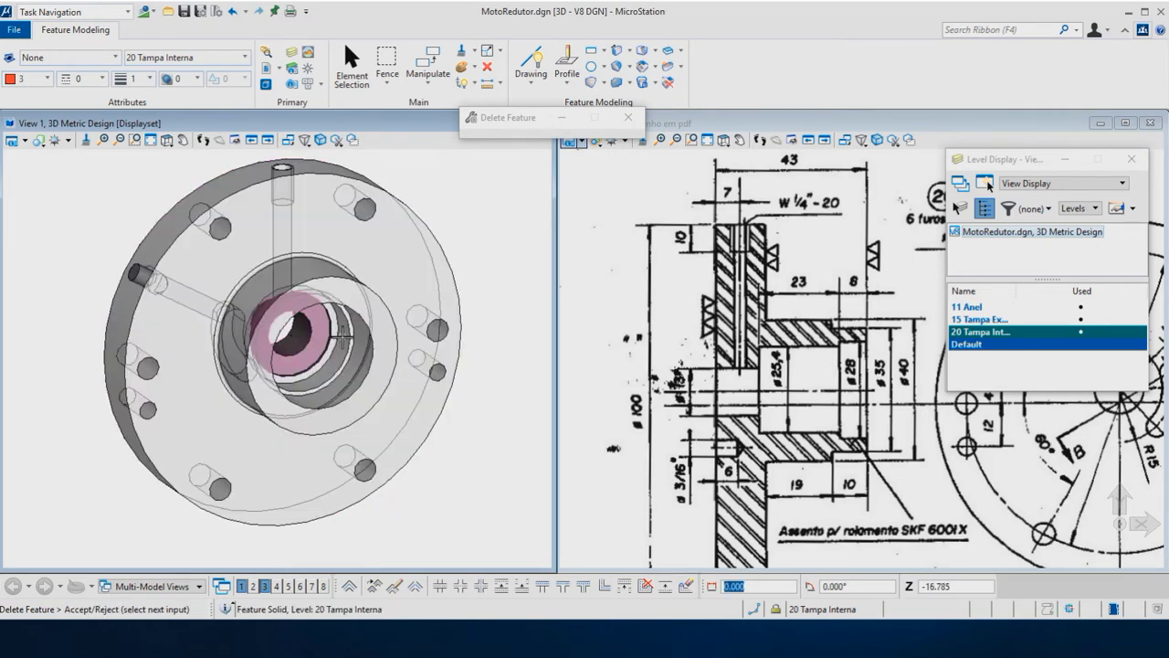
left_click(330, 341)
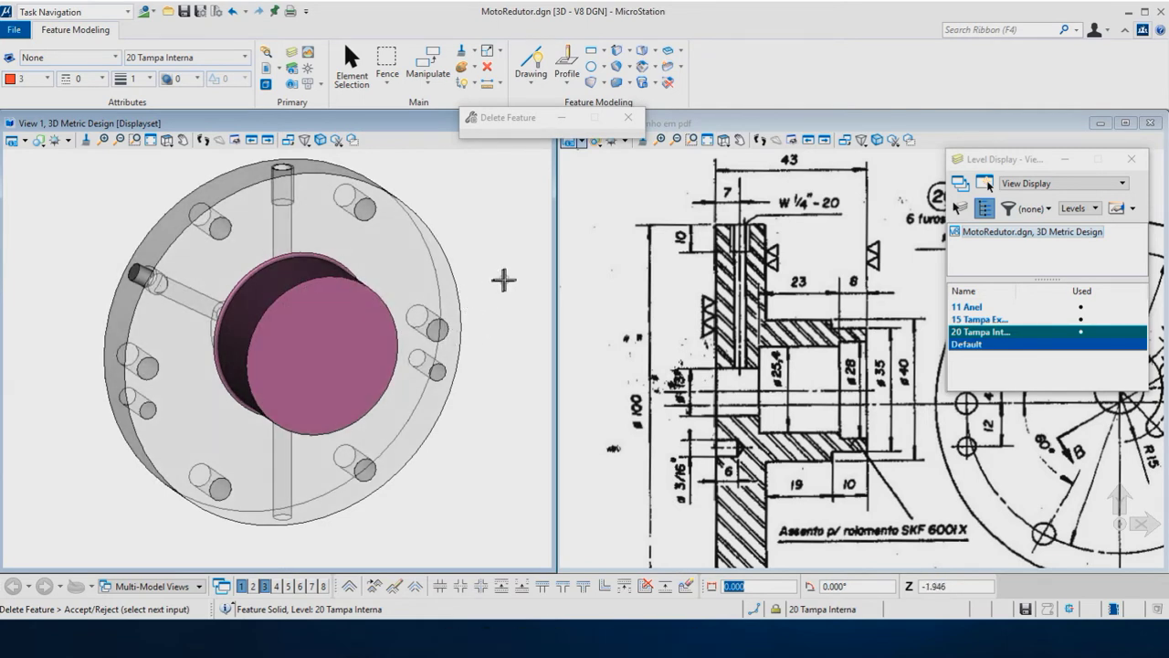
right_click(471, 279)
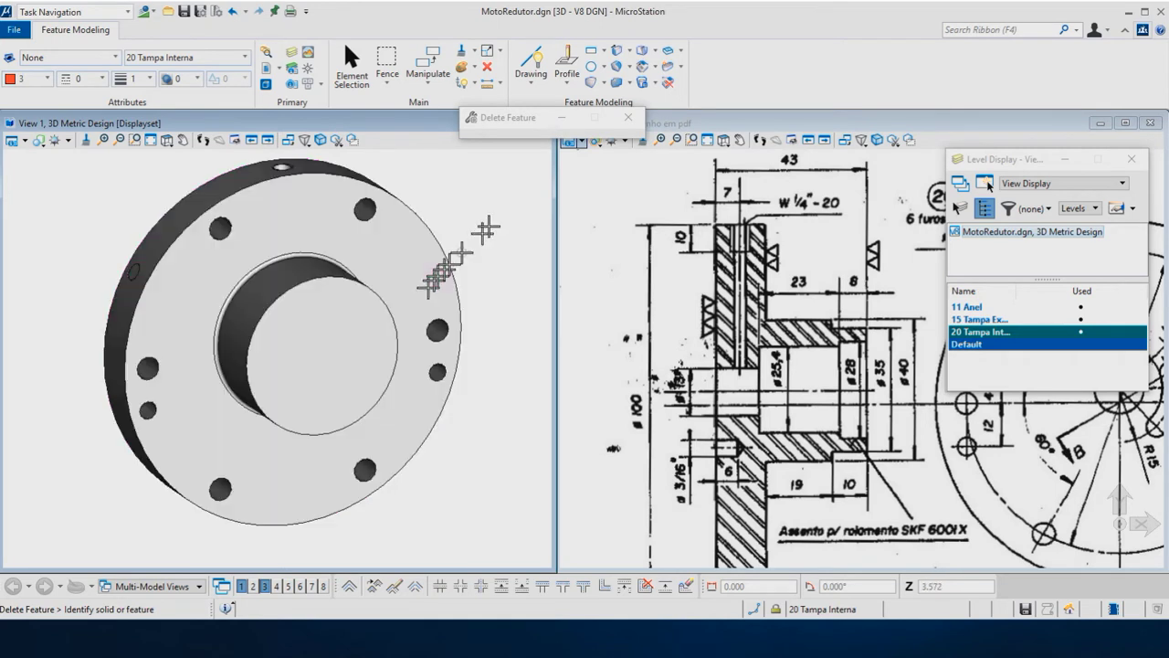
key("ctrl+u")
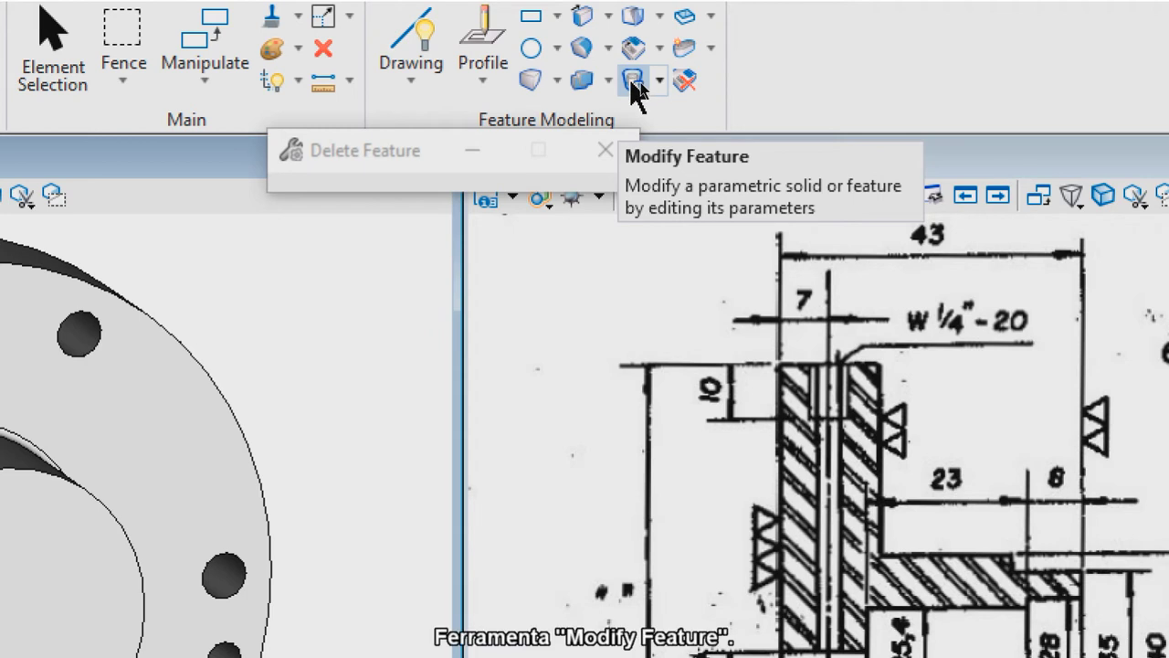
Modify the hub boss feature to diameter 40 and height 19.
left_click(633, 83)
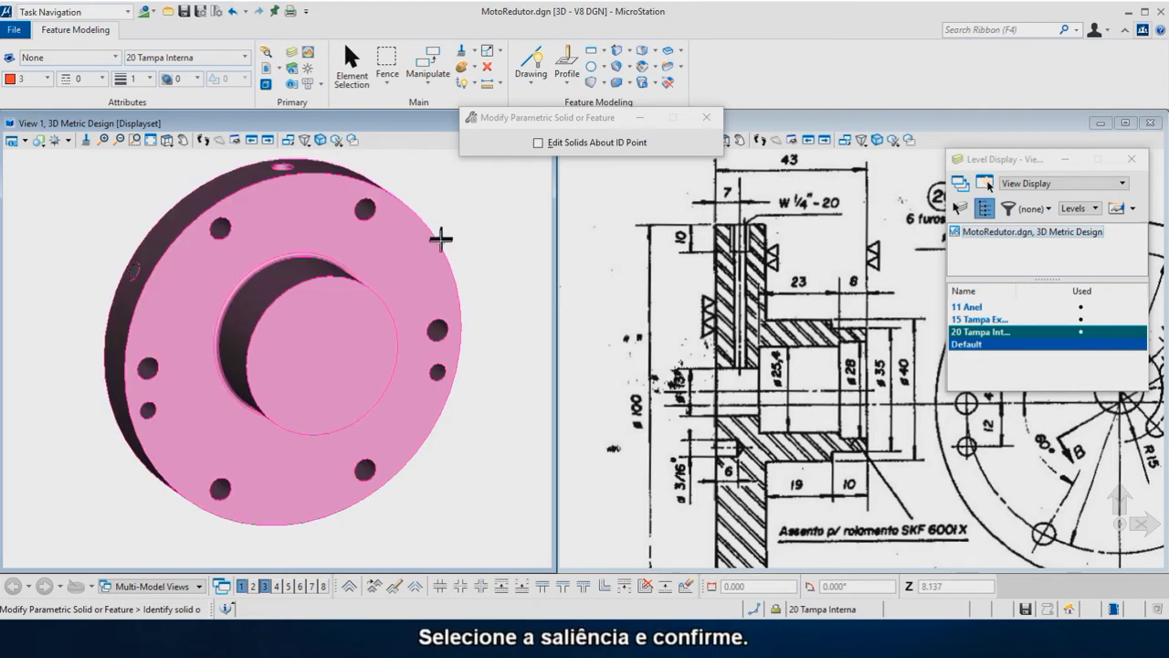
left_click(334, 319)
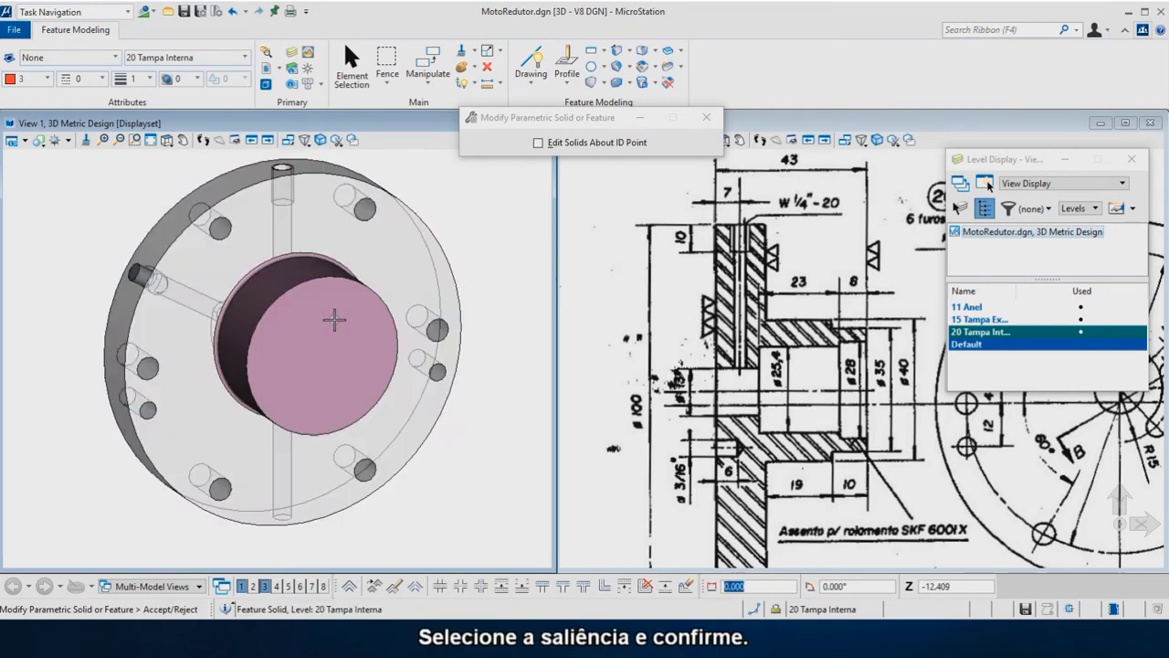
left_click(475, 273)
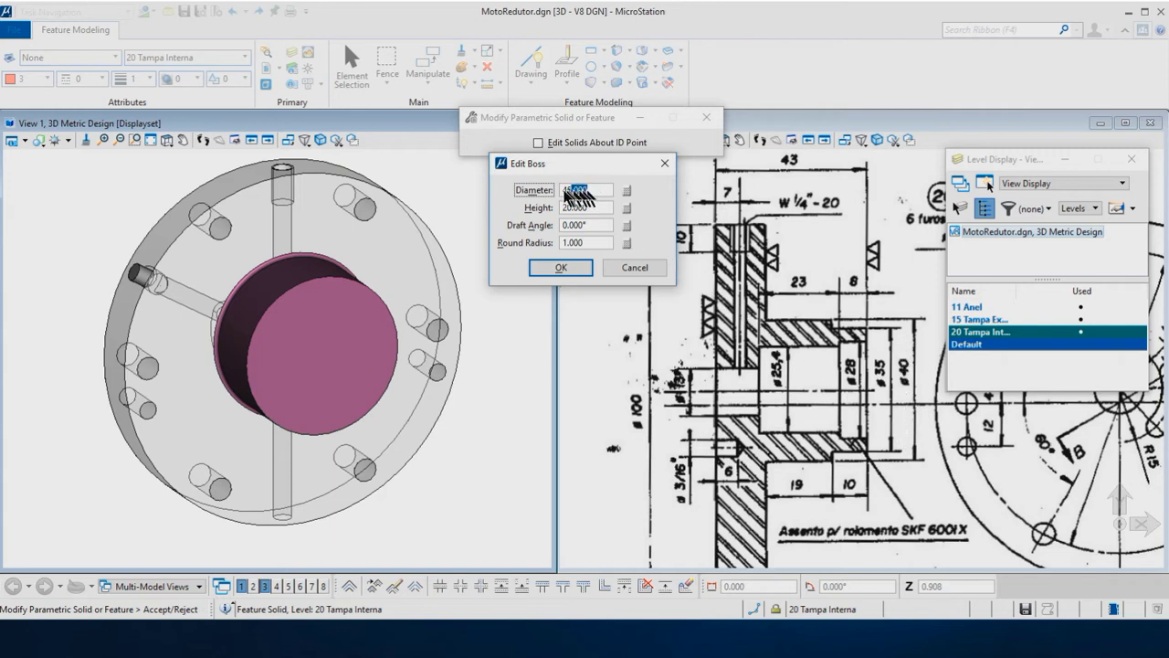
type("40")
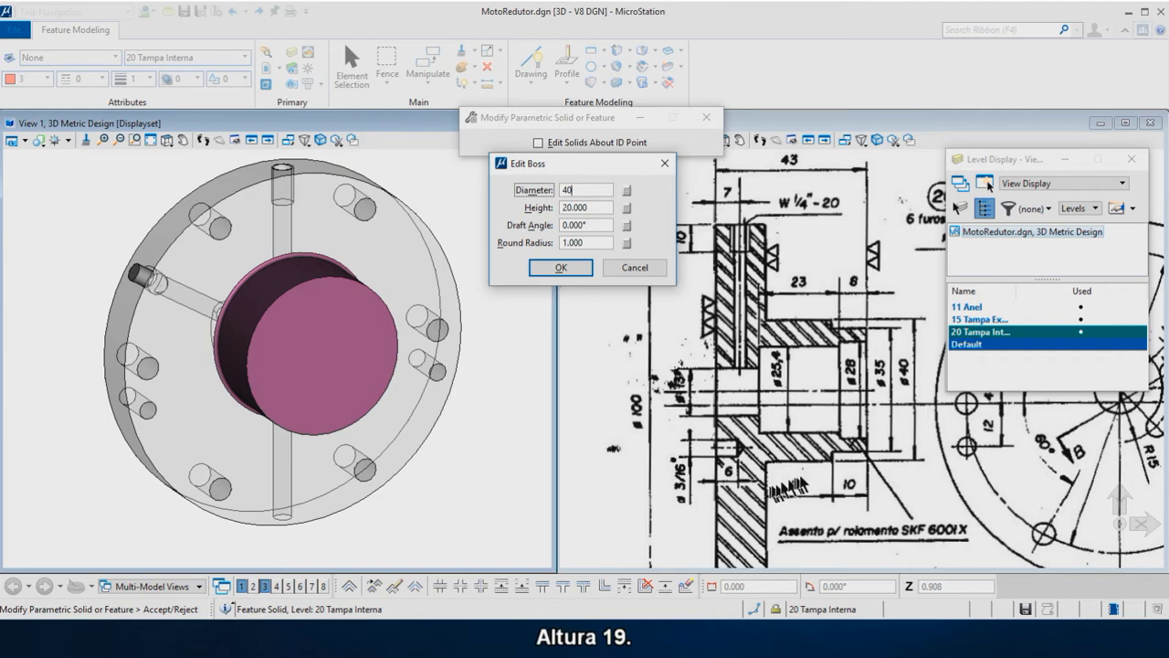
key("Tab")
type("1")
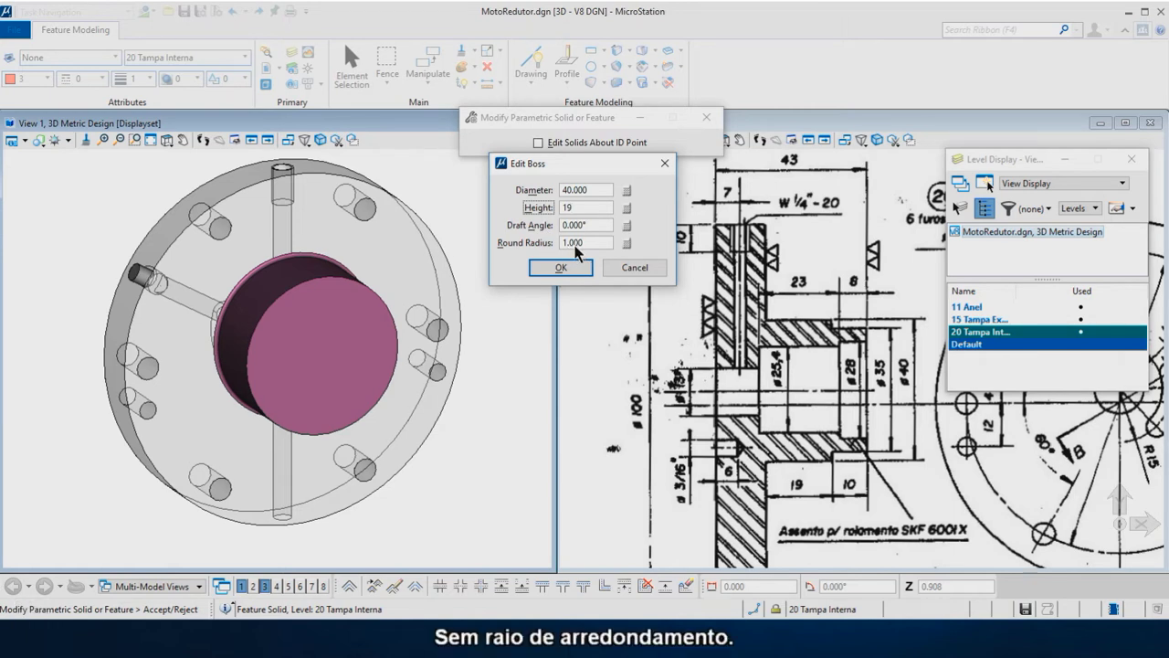
left_click(561, 267)
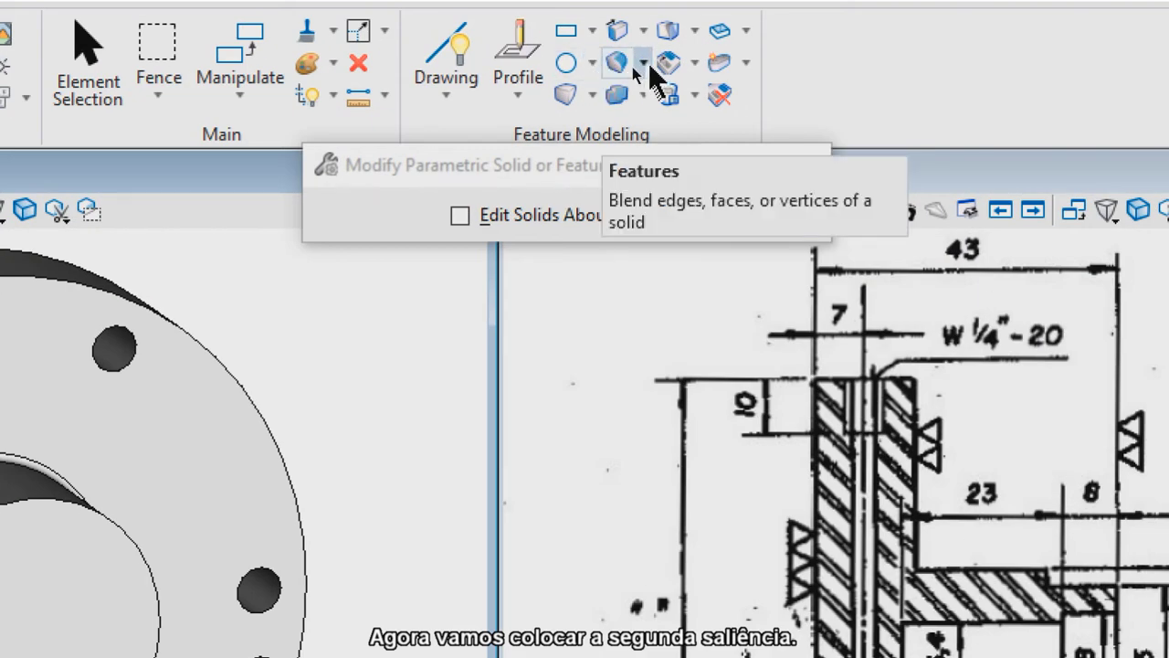
Set up a Boss Feature with diameter 35, height 10 and round radius 0.
left_click(644, 62)
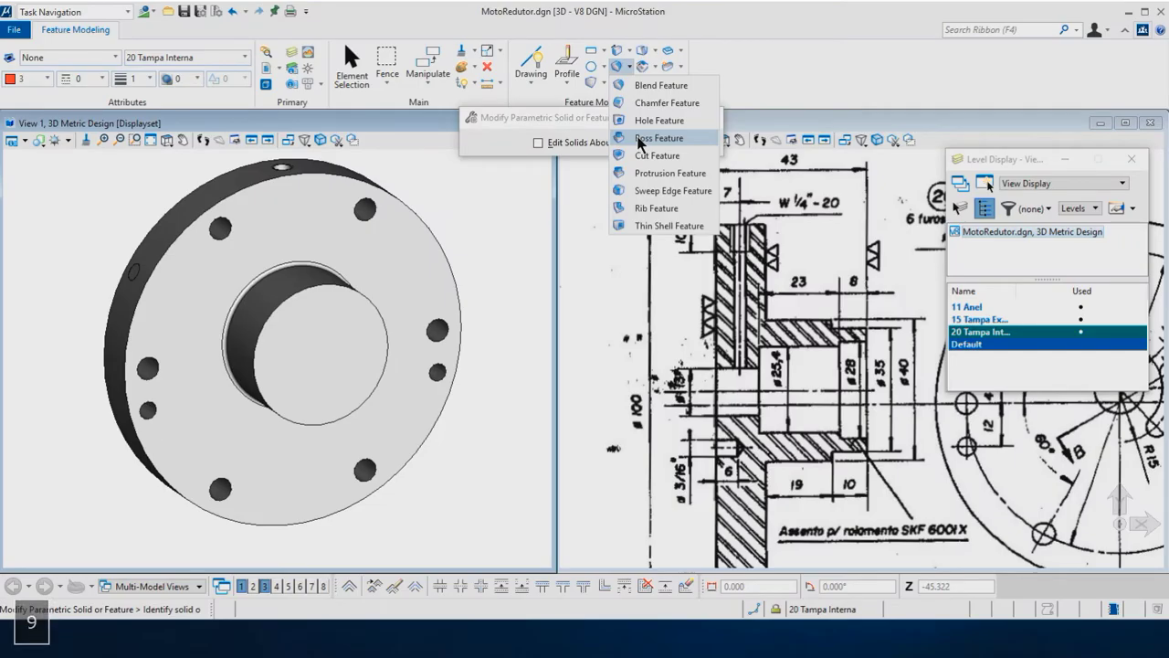
left_click(659, 206)
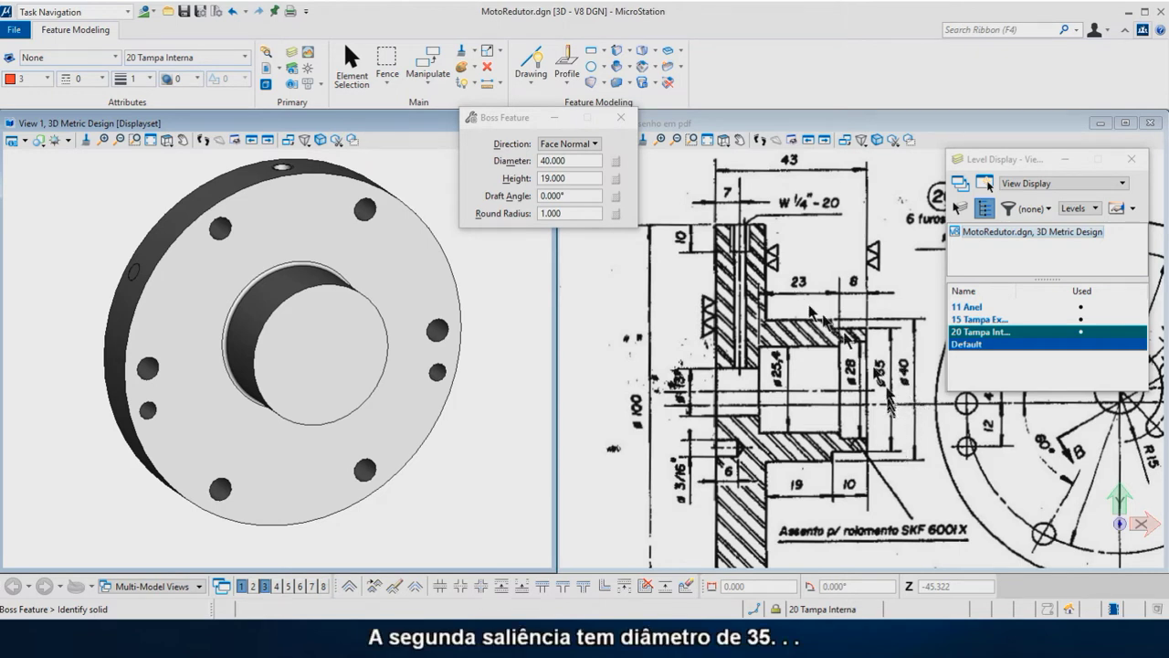
left_click(517, 161)
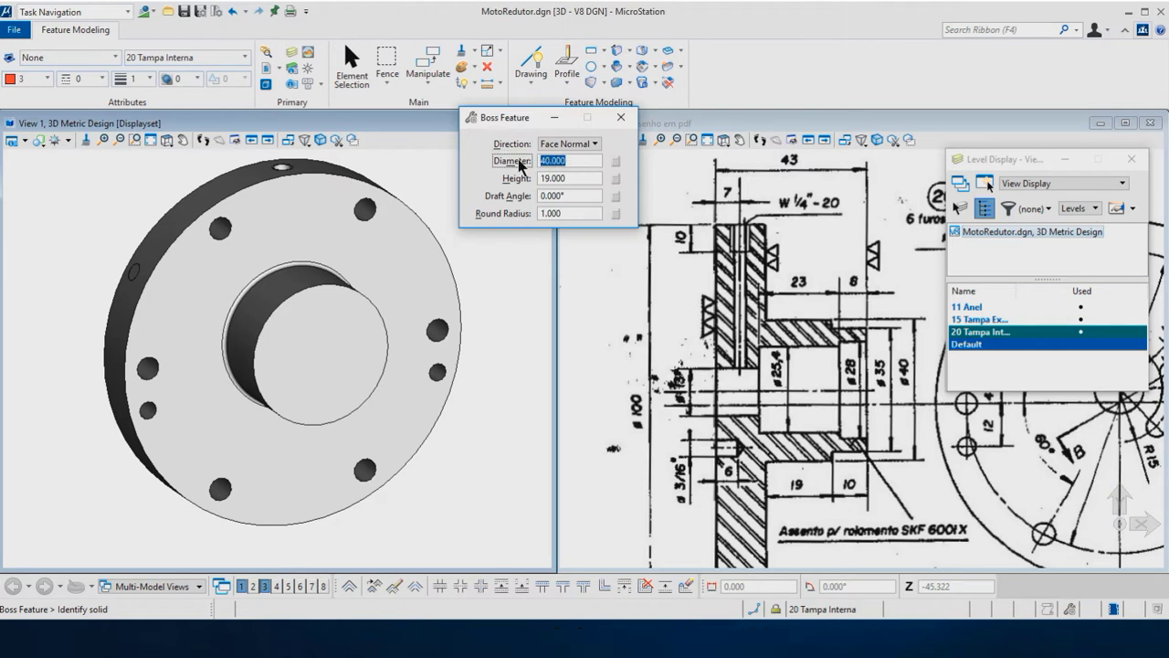
type("35")
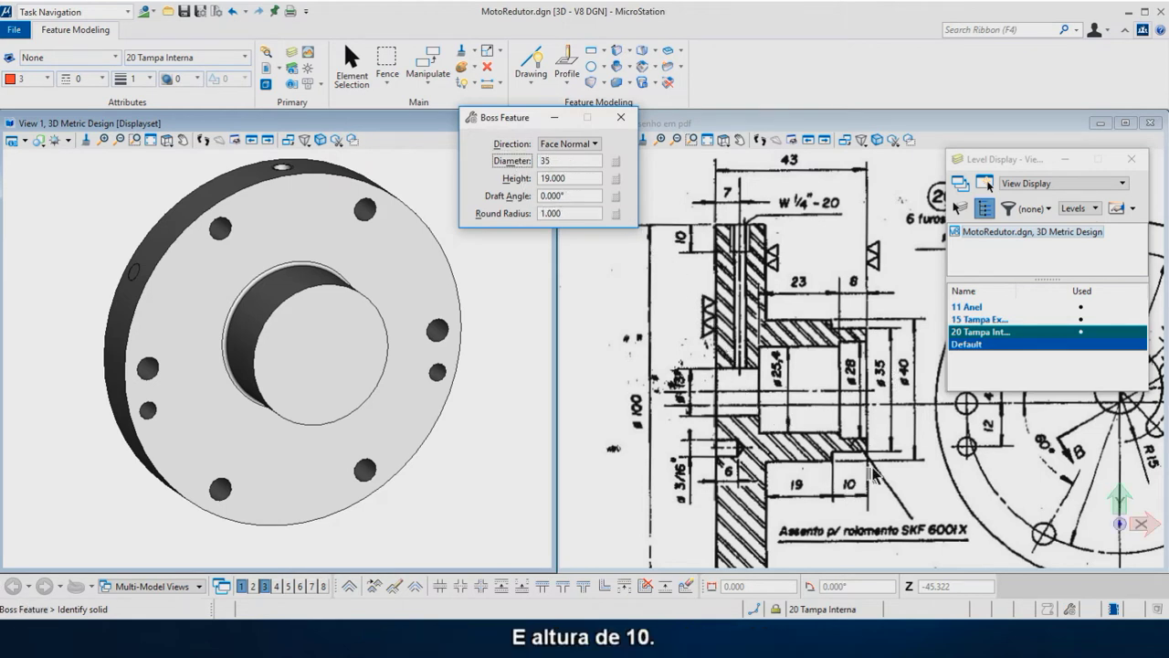
left_click(528, 180)
type("10")
key("Return")
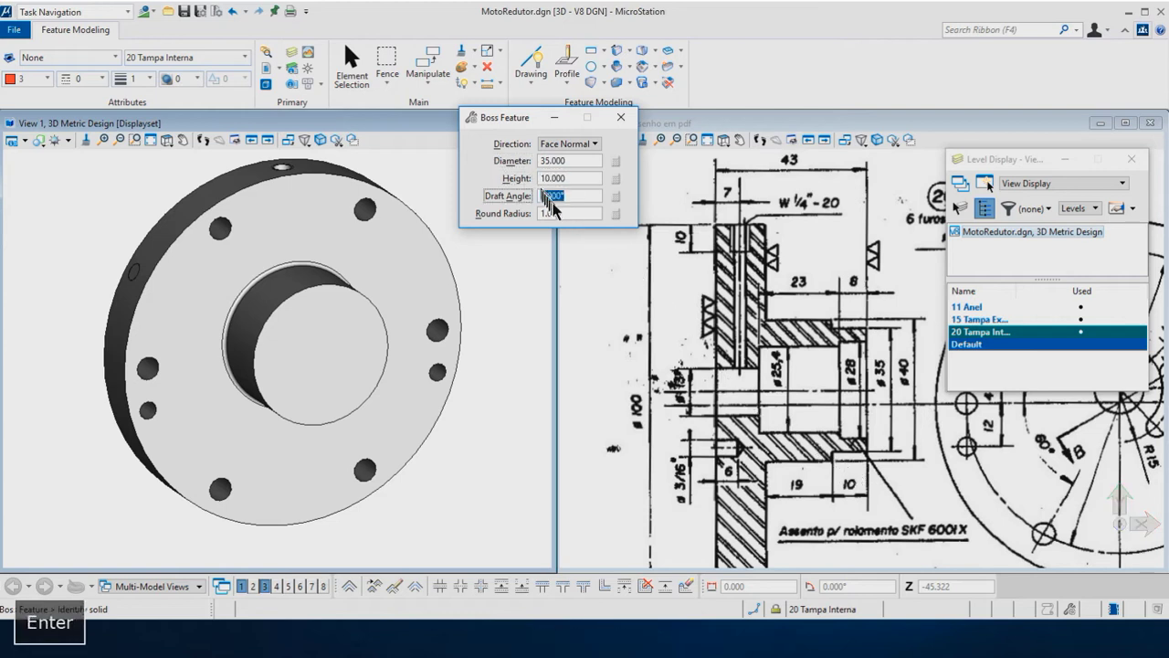
left_click_drag(566, 213, 545, 213)
type("0")
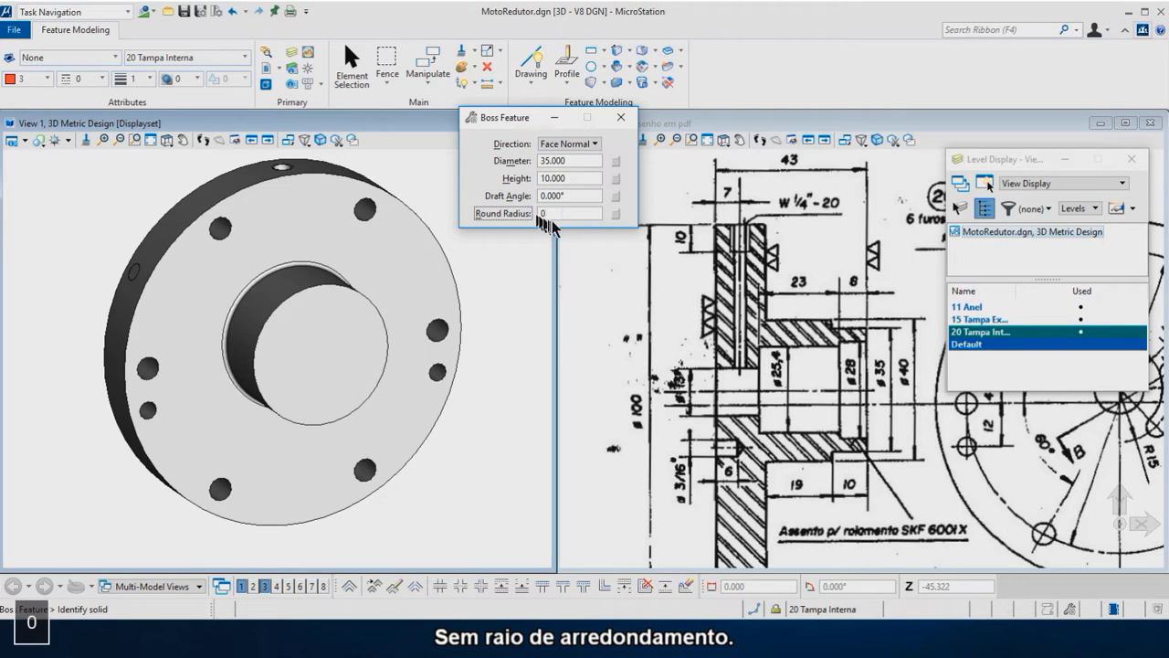
key("Return")
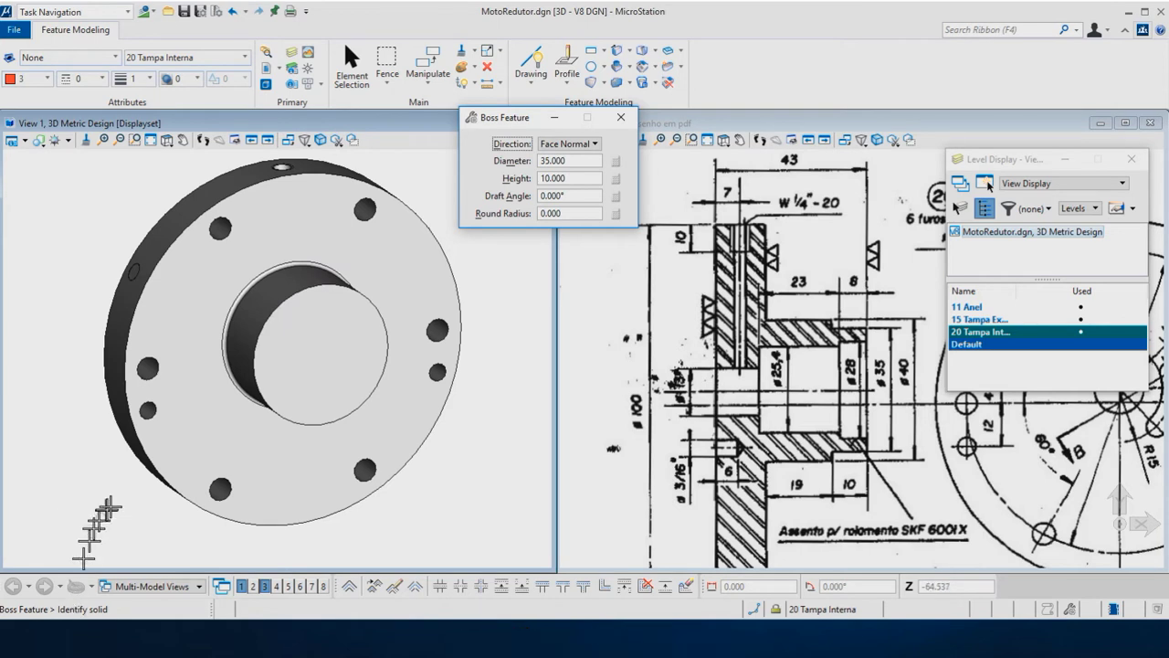
Place the boss centred on the hub face of the inner cover and orbit to inspect it.
left_click(172, 400)
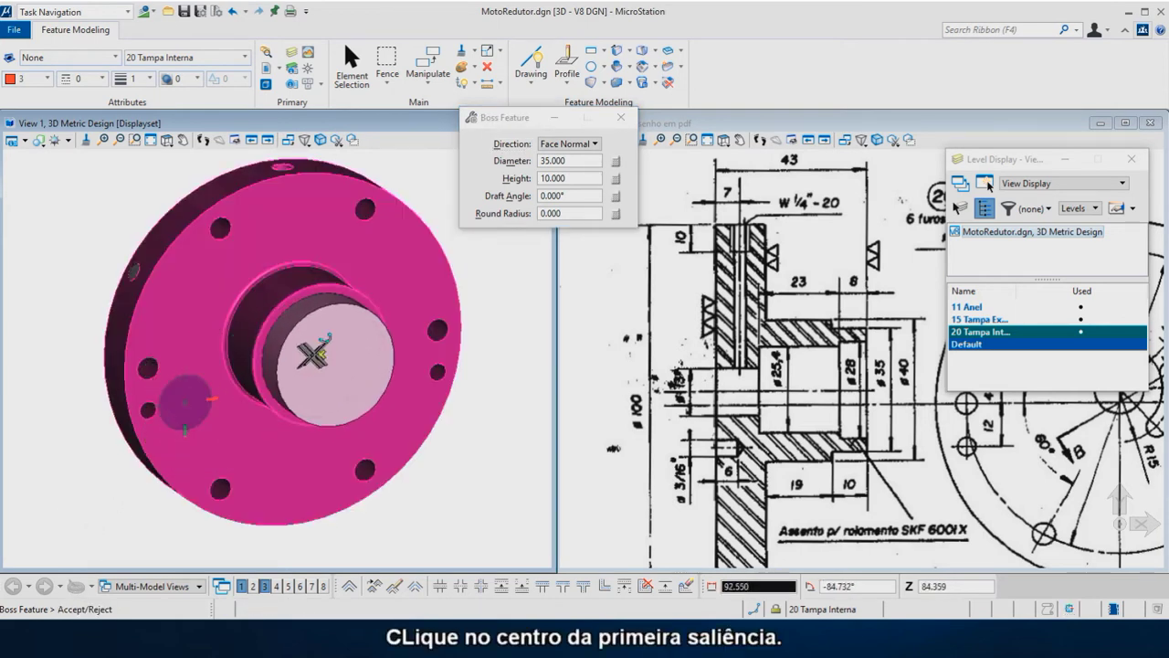
left_click(324, 353)
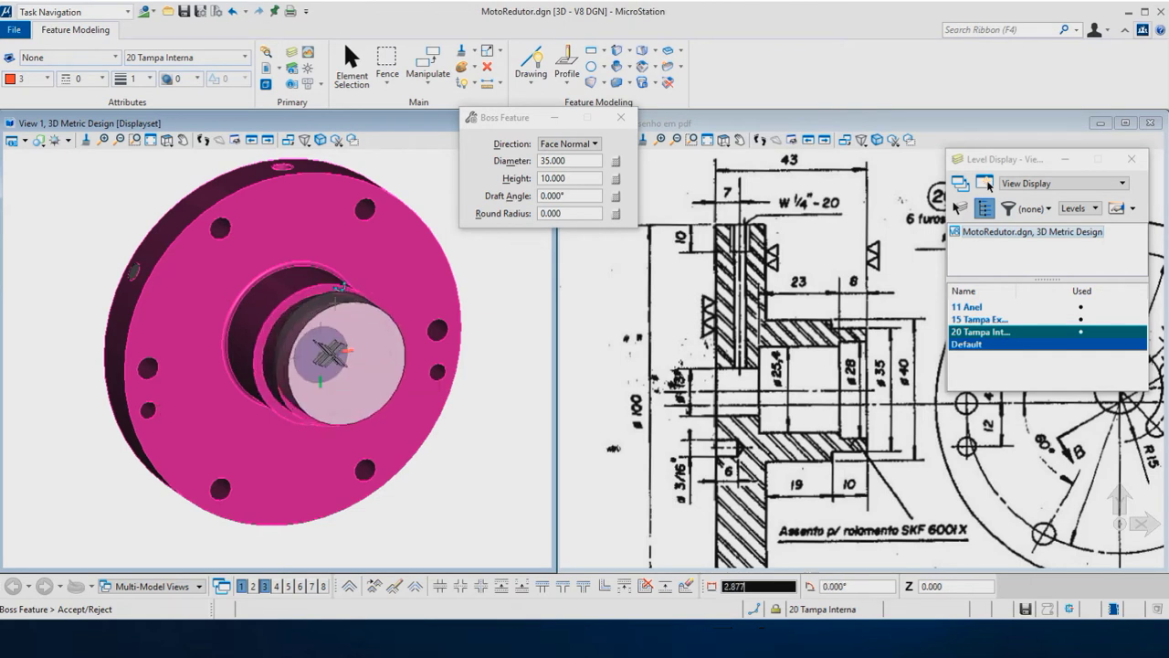
left_click(328, 353)
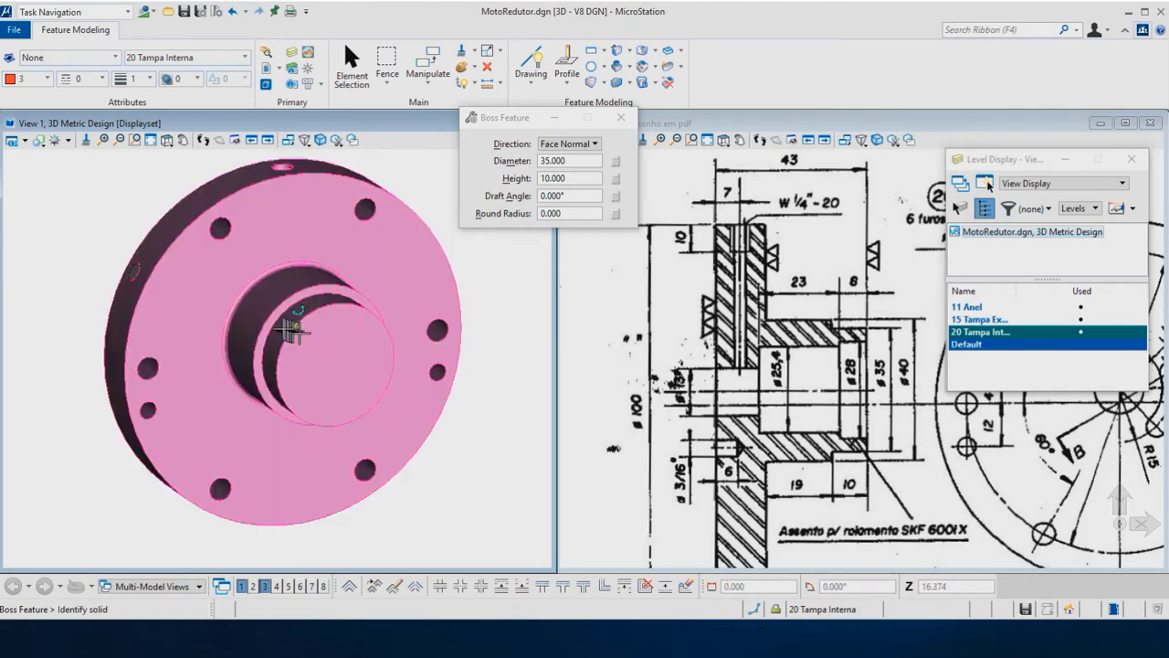
mouse_move(294, 331)
middle_mouse_down("shift")
mouse_move(423, 339)
mouse_move(386, 308)
middle_mouse_up("shift")
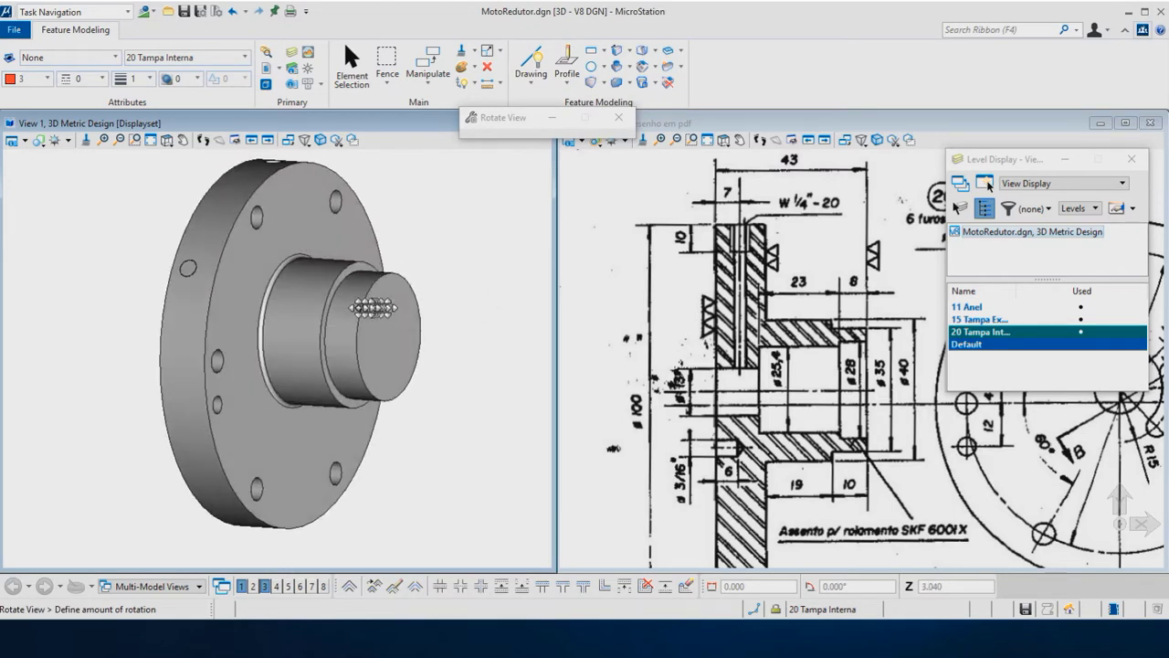
middle_click_drag(385, 308, 312, 341, "shift")
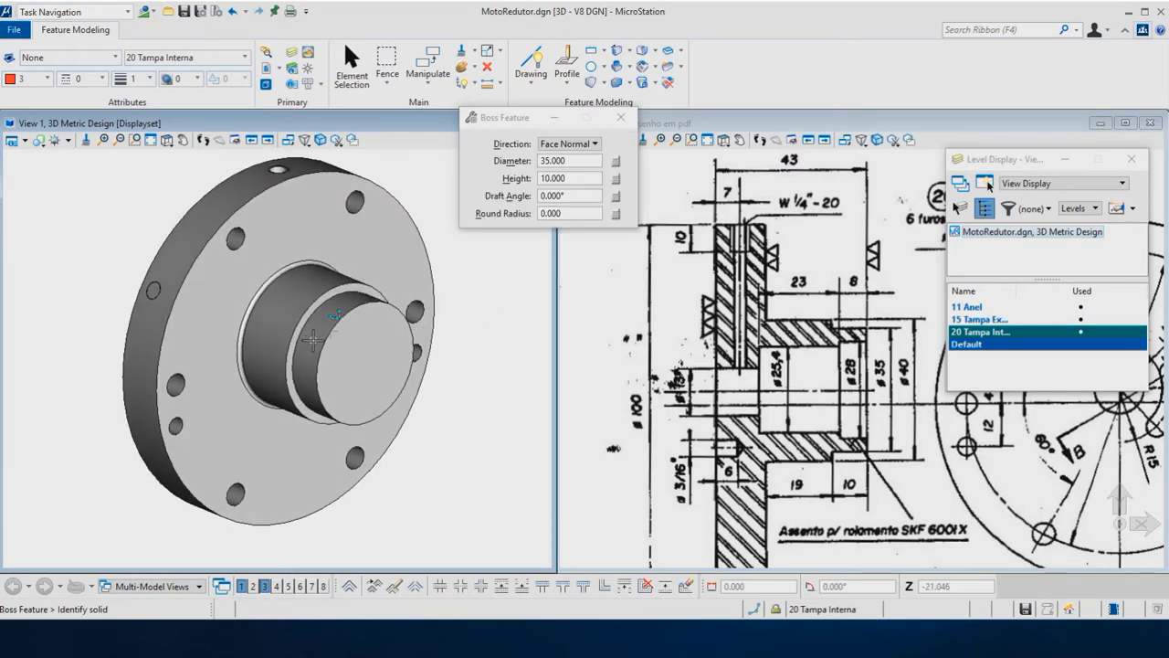
left_click(312, 340)
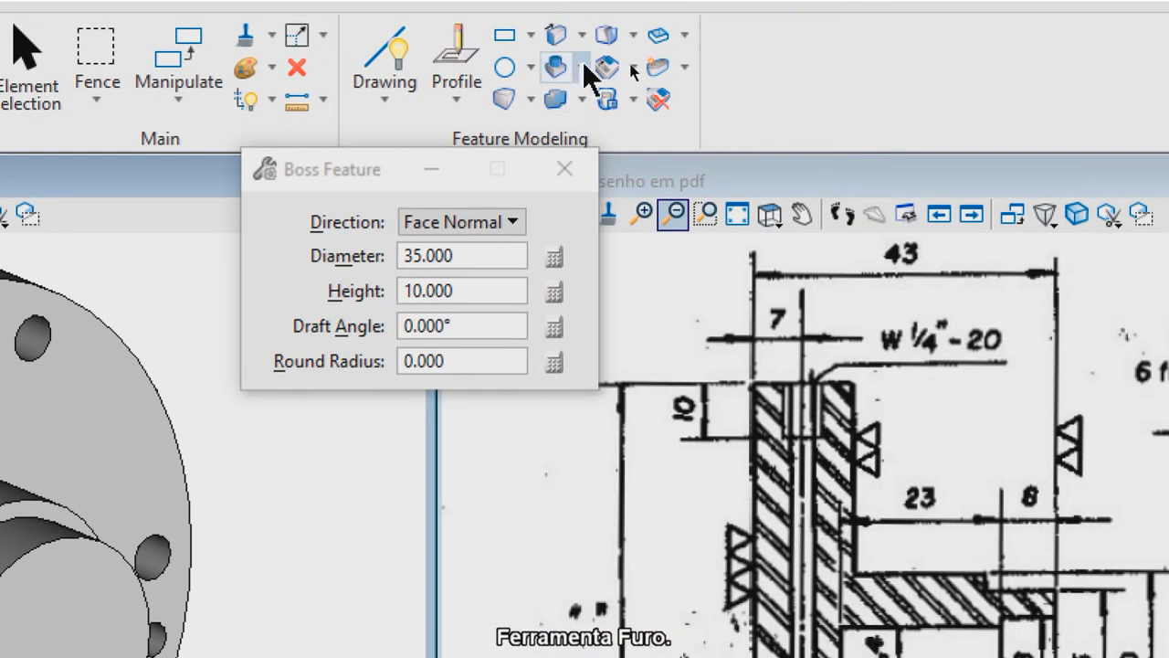
Set up a Simple, Blind Hole Feature with diameter 28 and depth 8.
left_click(581, 70)
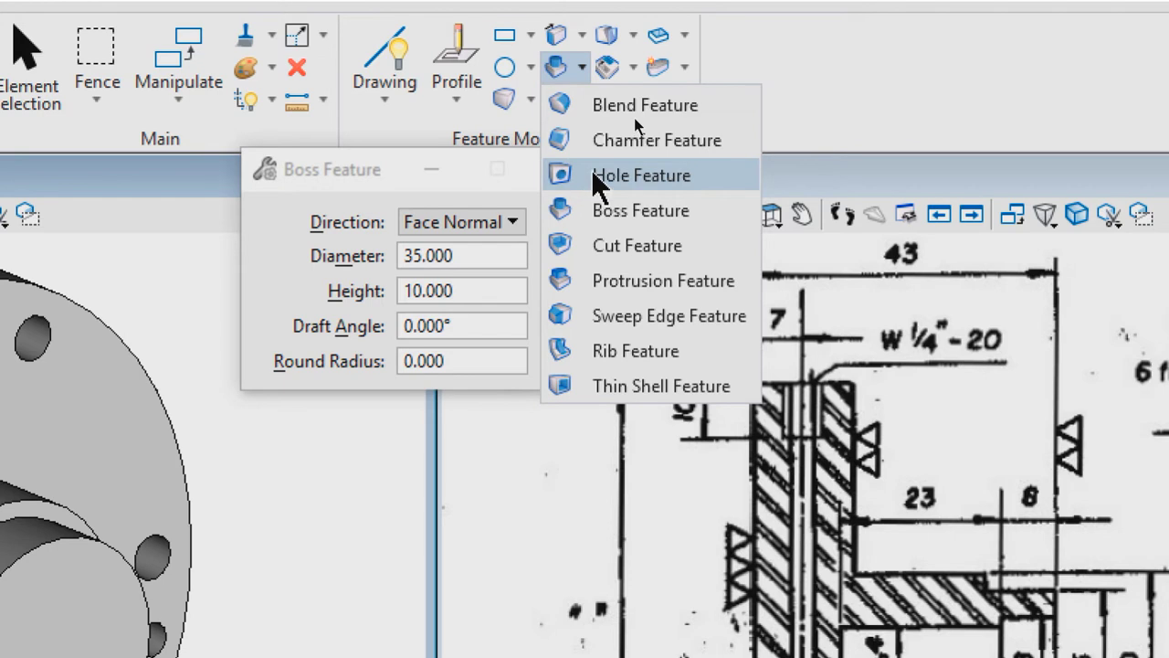
left_click(561, 175)
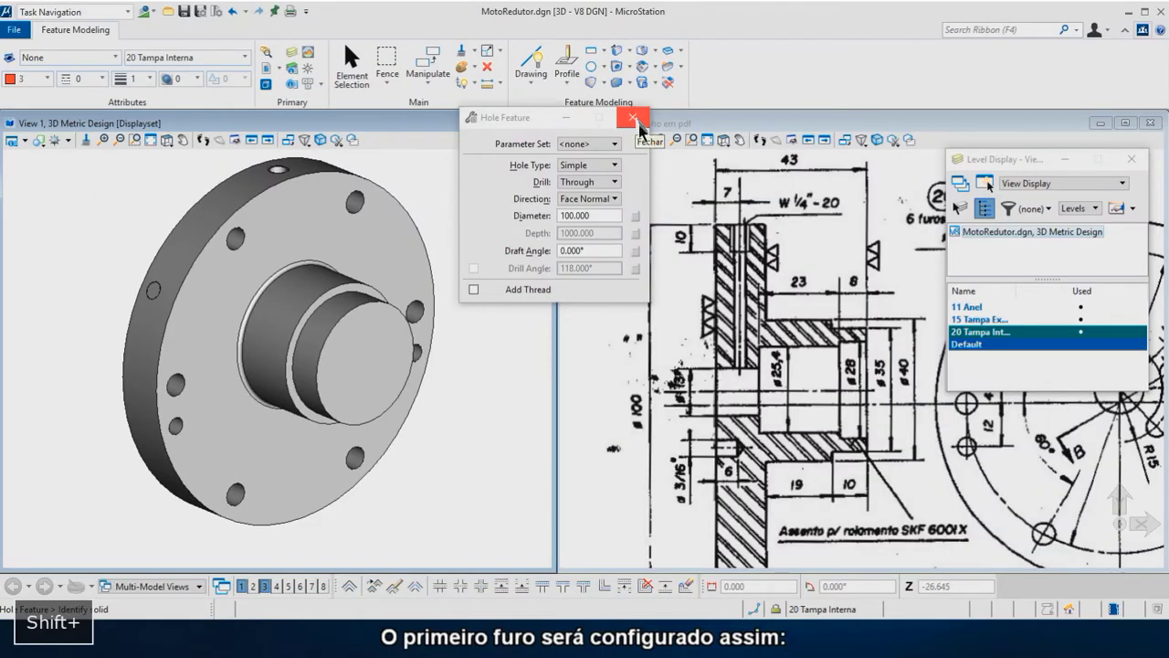
left_click(579, 166)
left_click(608, 169)
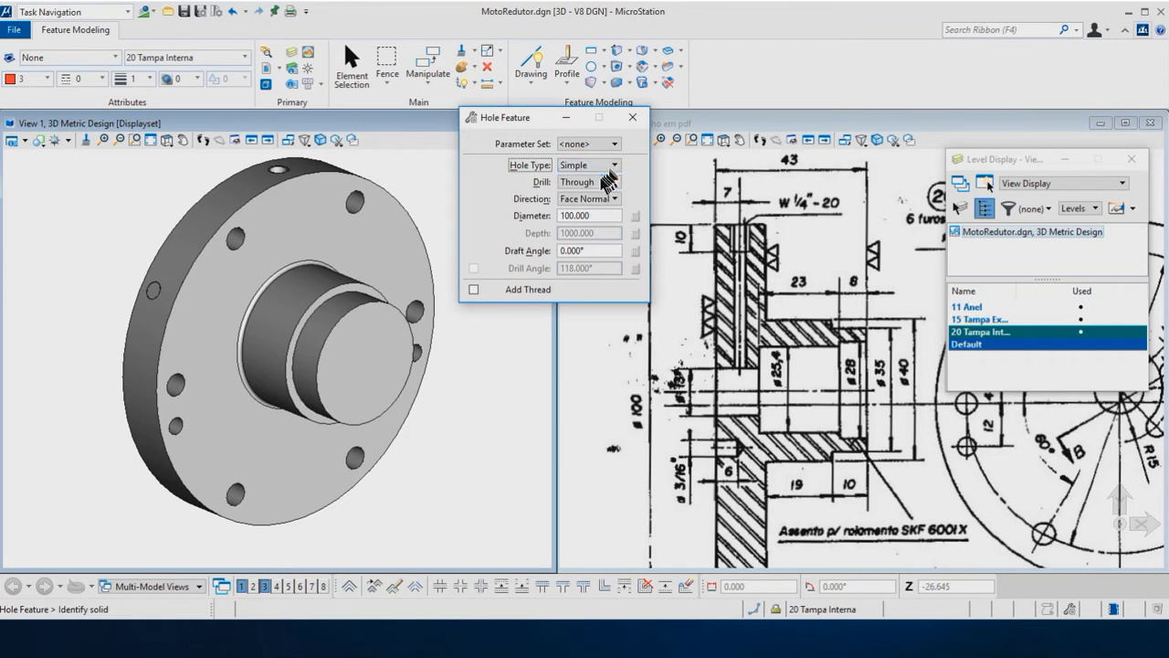
left_click(599, 182)
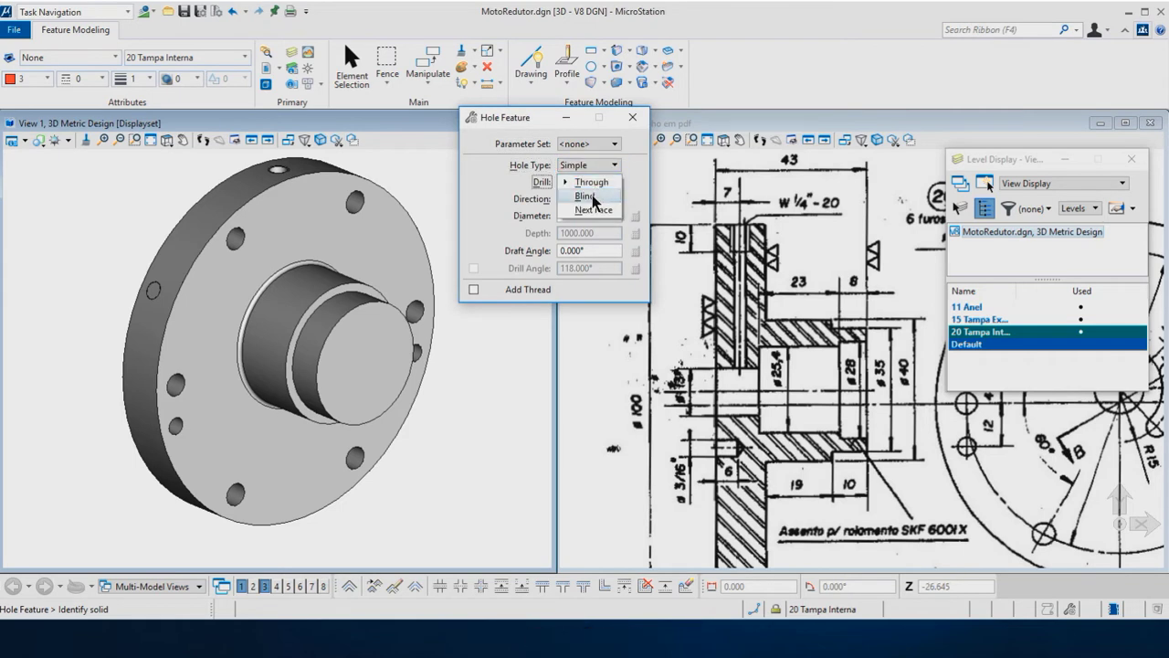
left_click(594, 197)
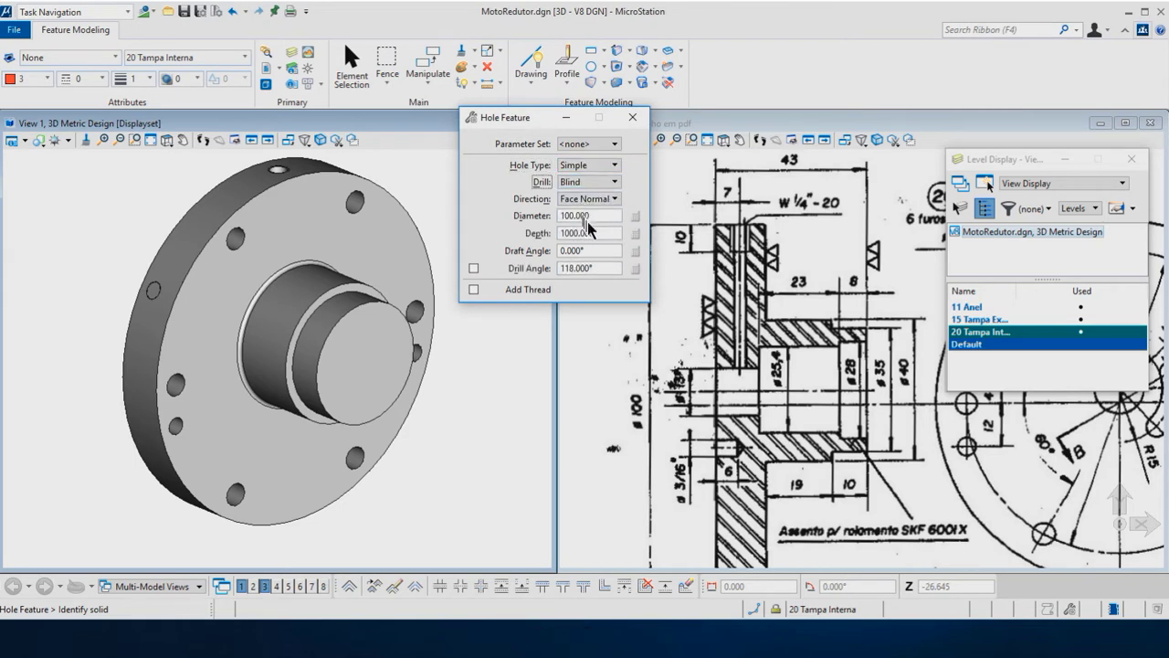
left_click_drag(593, 218, 578, 217)
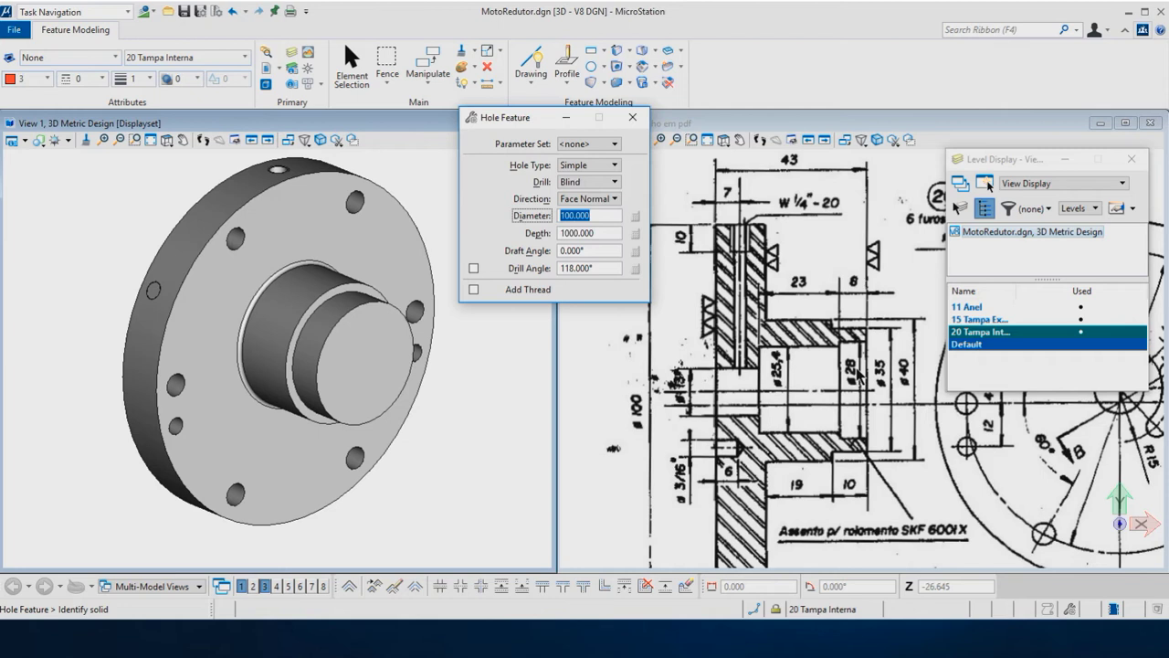
type("28")
key("Tab")
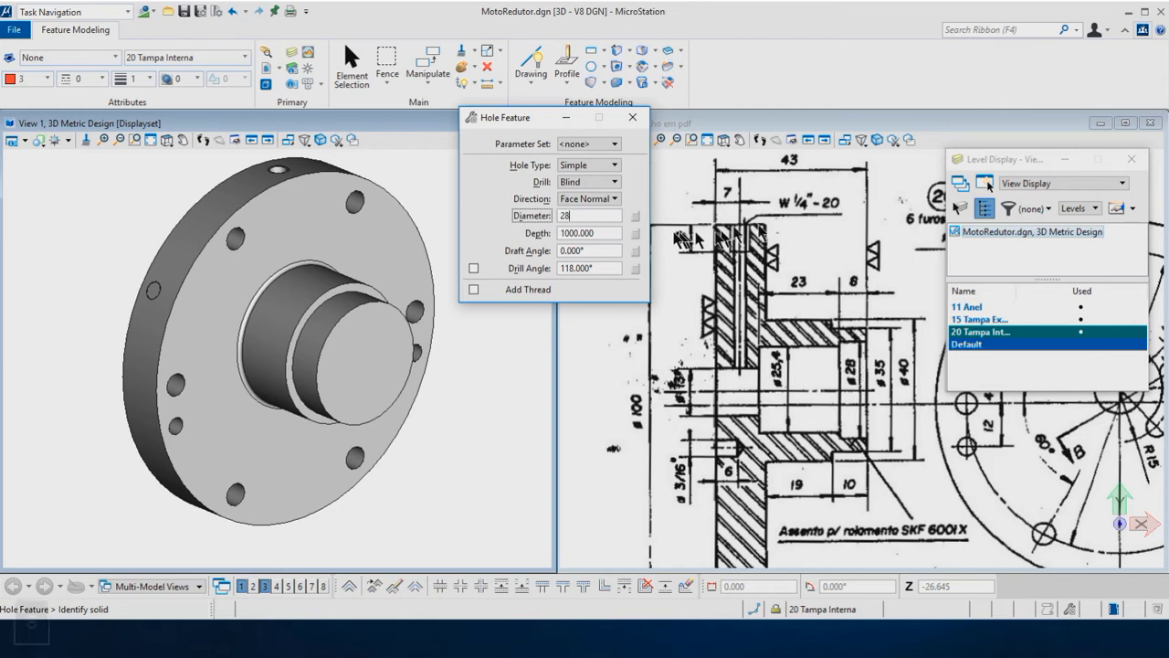
double_click(598, 236)
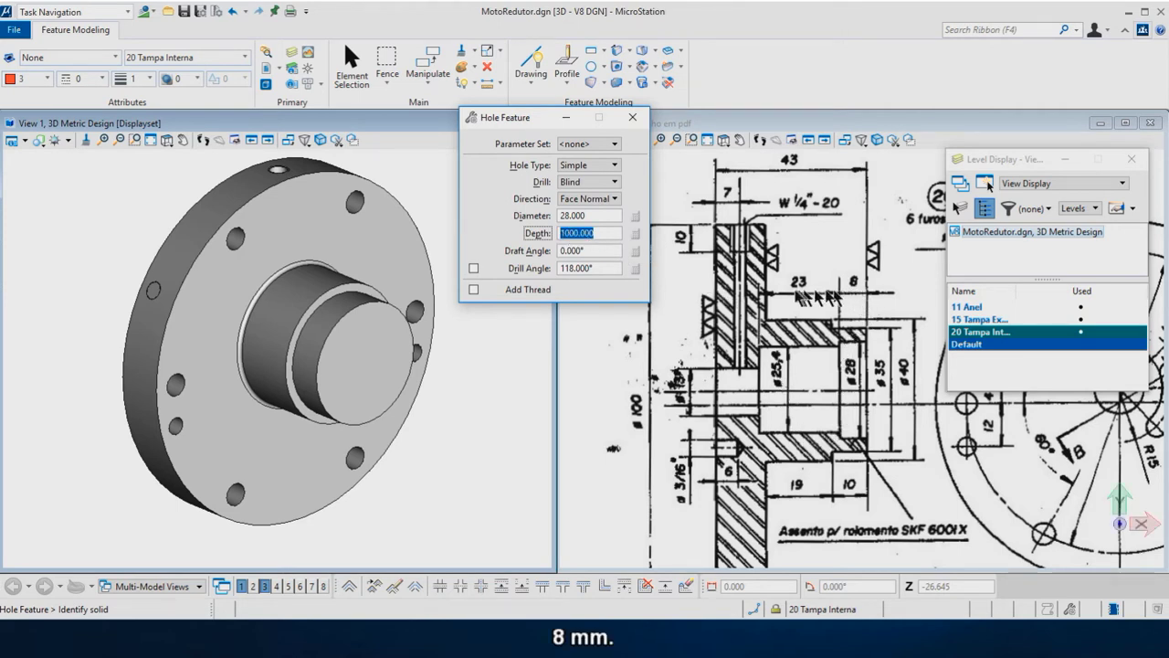
type("8")
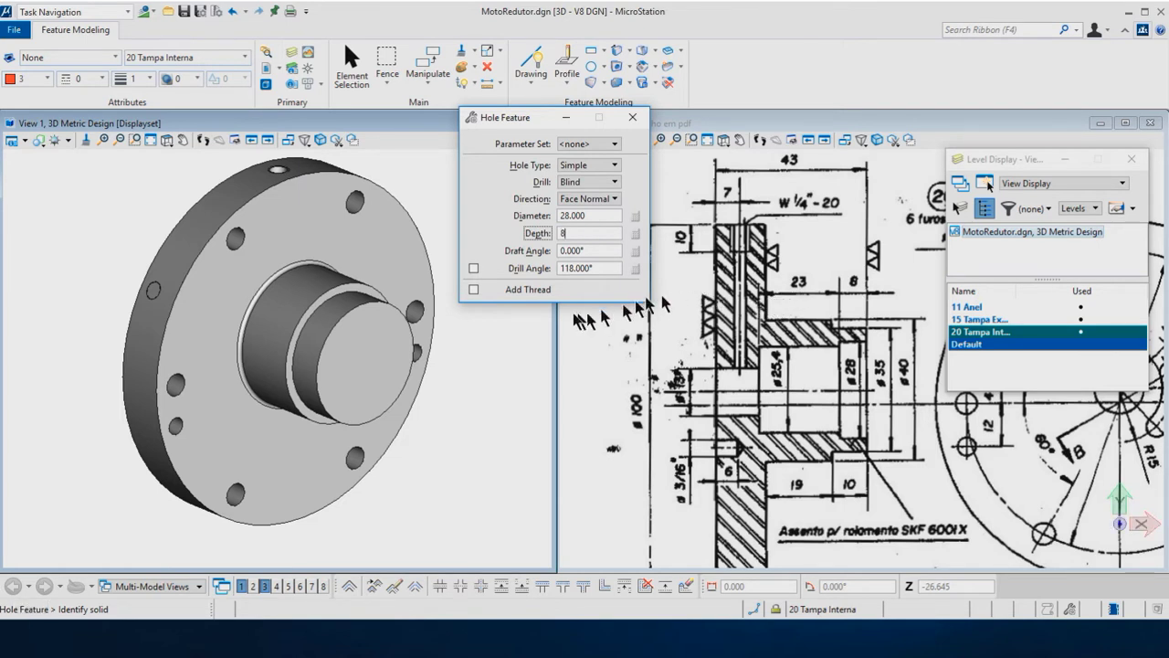
Place the 28 hole at the boss centre on the cover solid and orbit to check it.
left_click(392, 261)
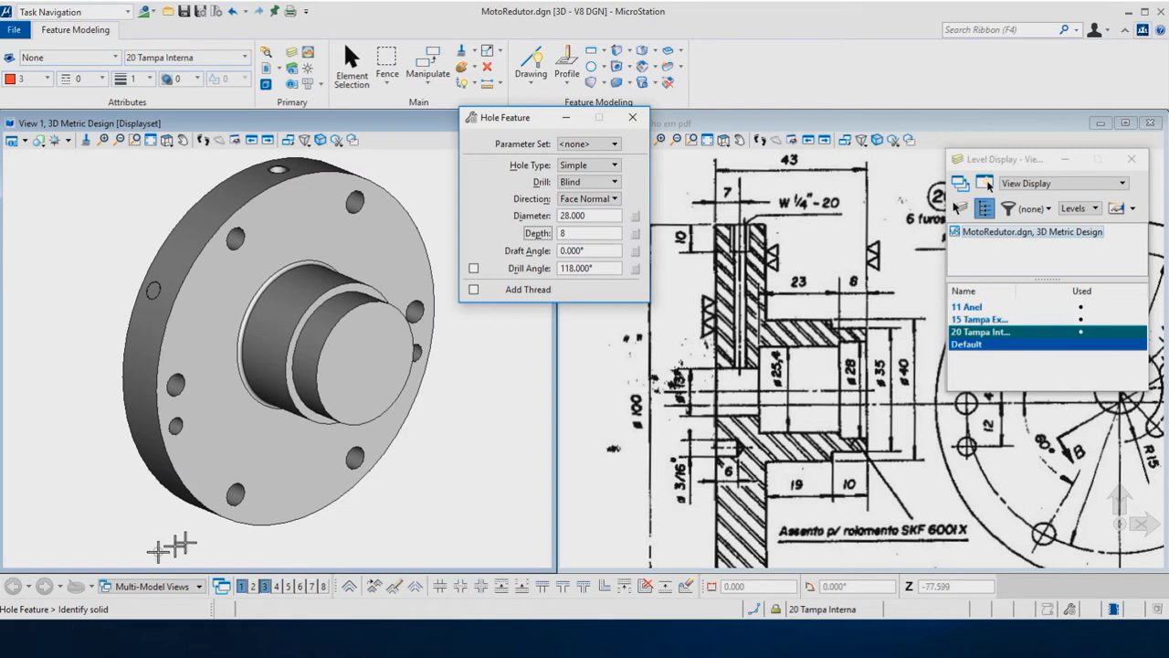
left_click(292, 511)
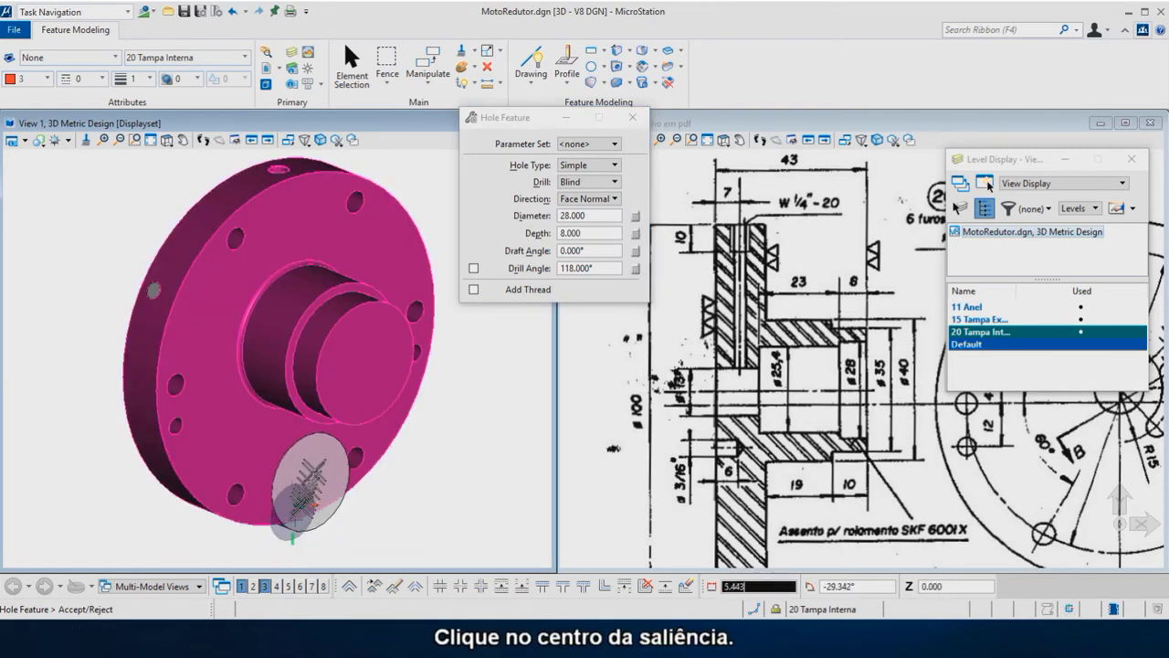
left_click(366, 358)
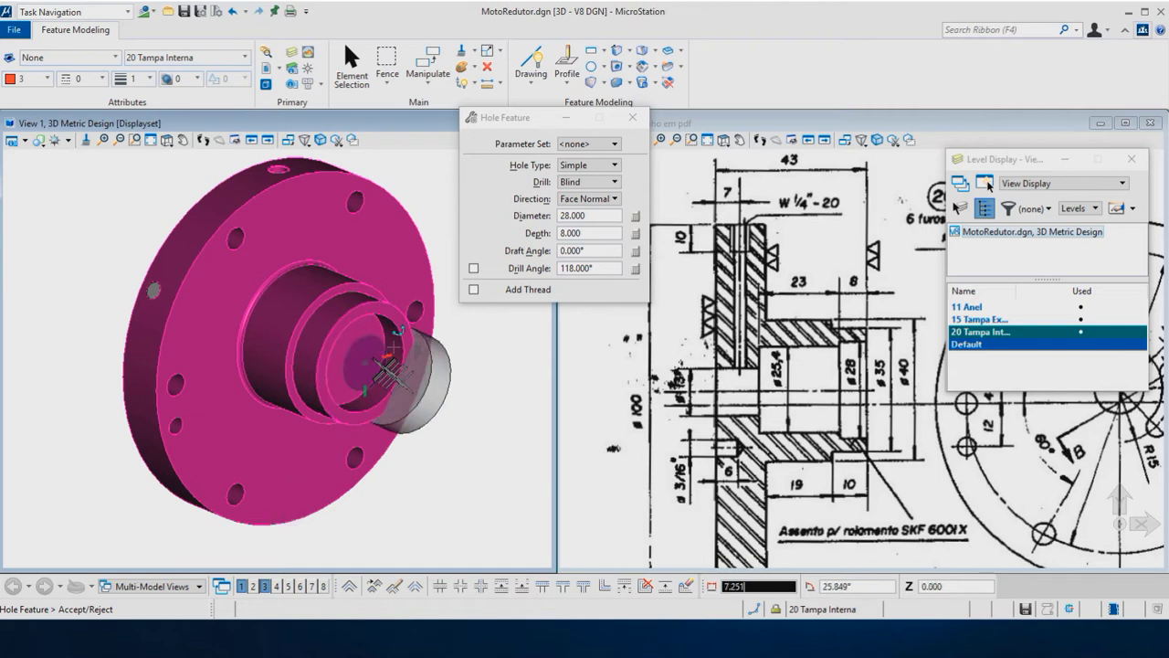
mouse_move(417, 391)
middle_mouse_down("shift")
mouse_move(433, 382)
mouse_move(334, 387)
mouse_move(302, 336)
middle_mouse_up("shift")
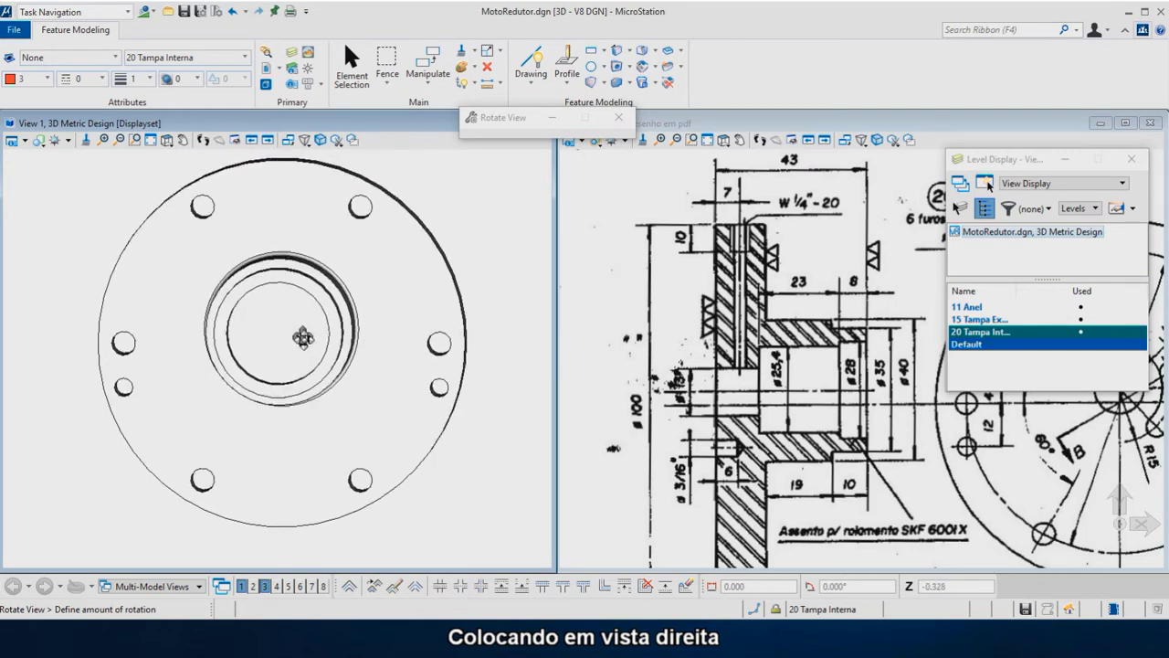
Turn the view to the Right orientation.
right_click(302, 335)
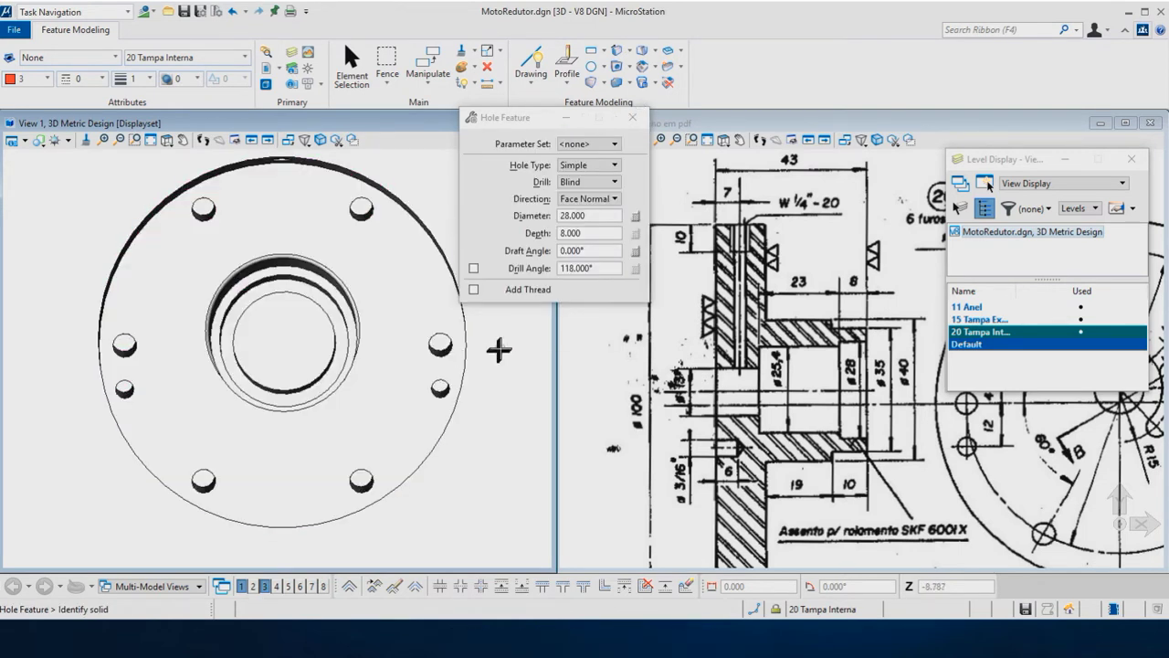
right_click(501, 347, "shift")
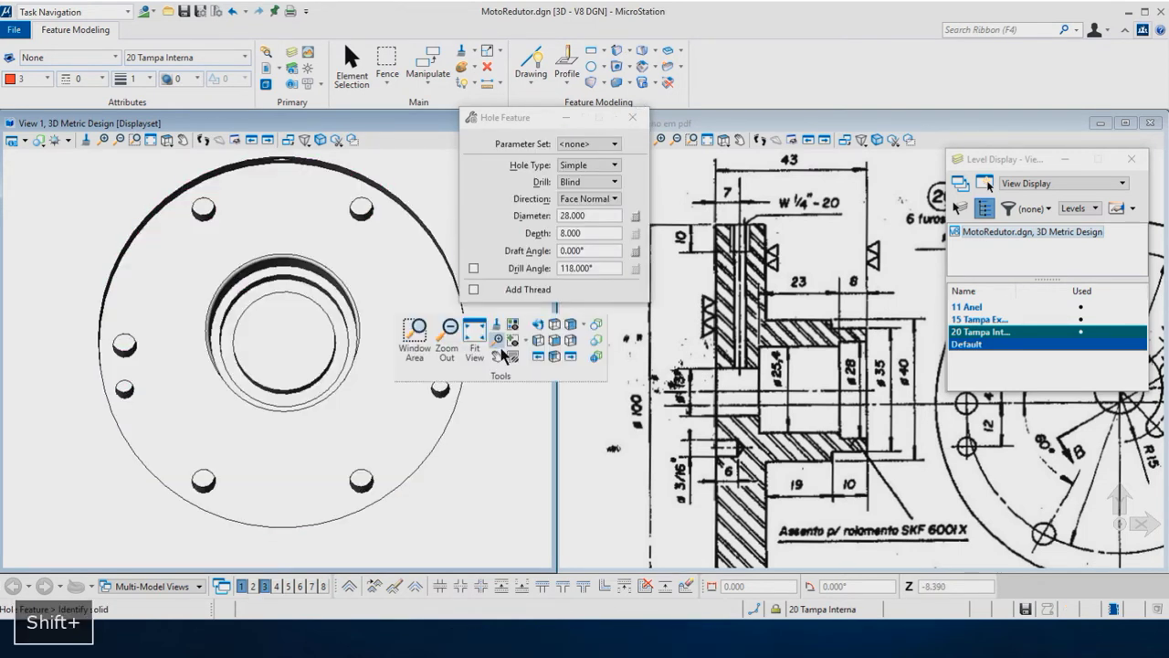
left_click(571, 339)
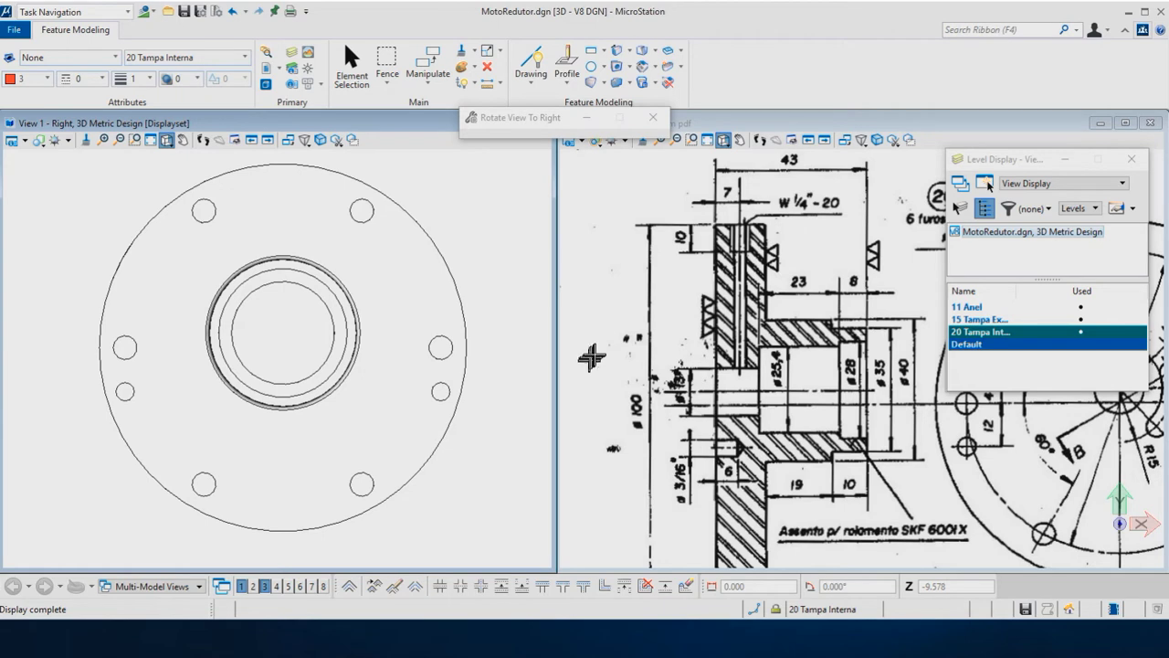
Cut a second blind hole, 25.4 diameter and 23 deep, centred on the first hole.
left_click(618, 73)
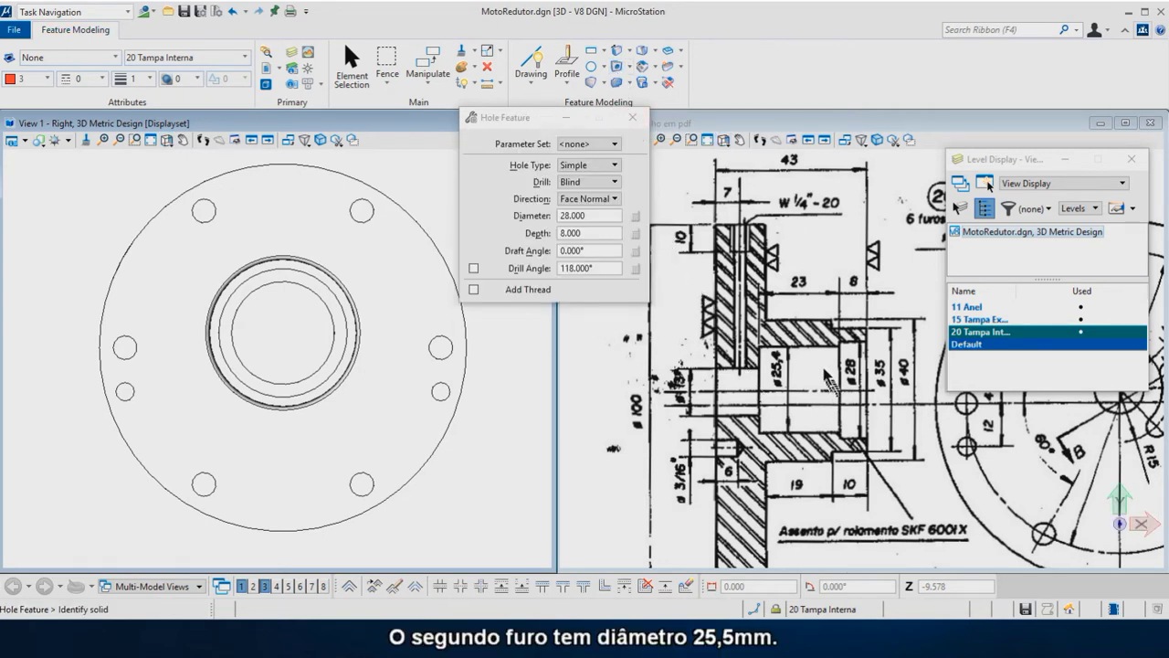
double_click(592, 217)
type("25.4")
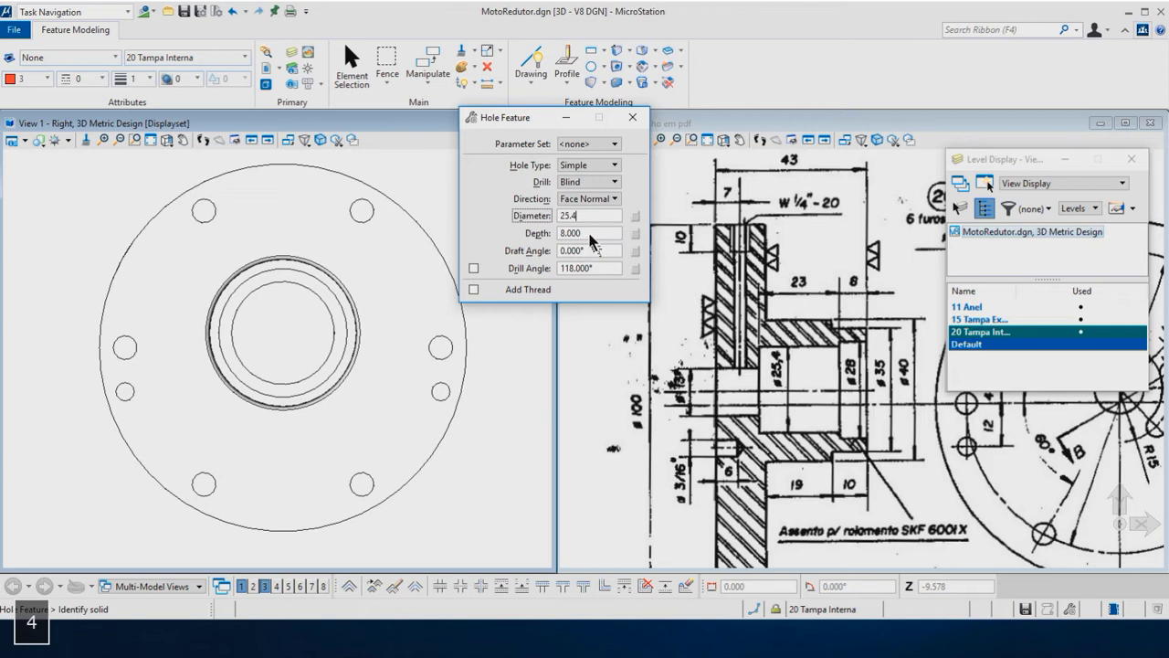
double_click(581, 233)
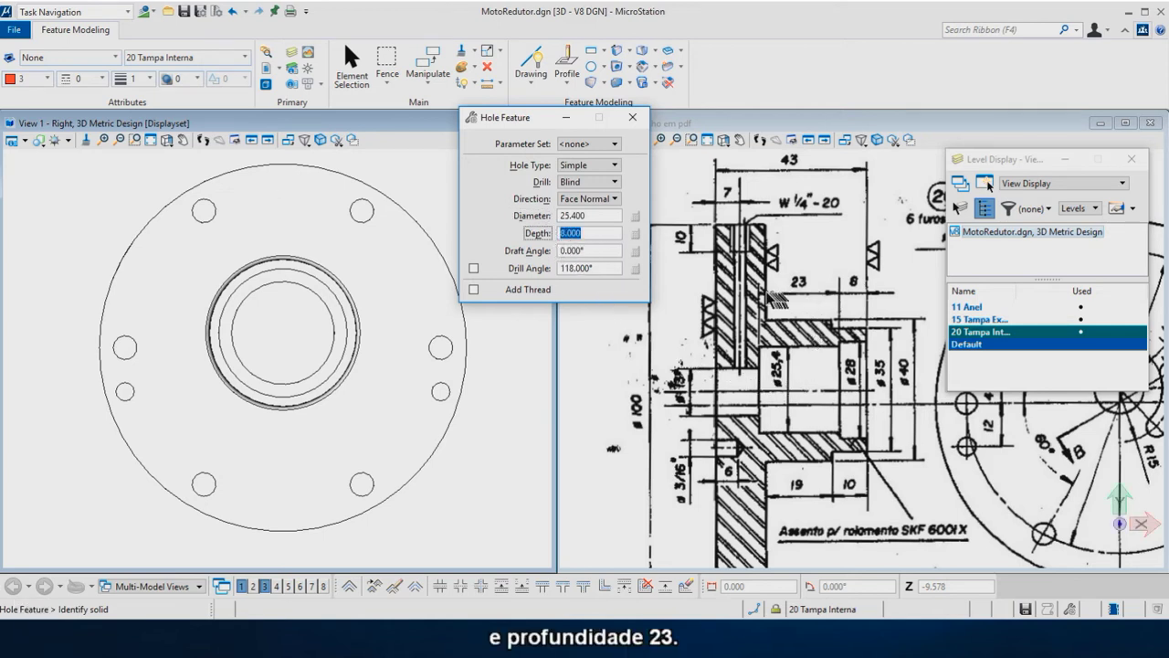
type("23")
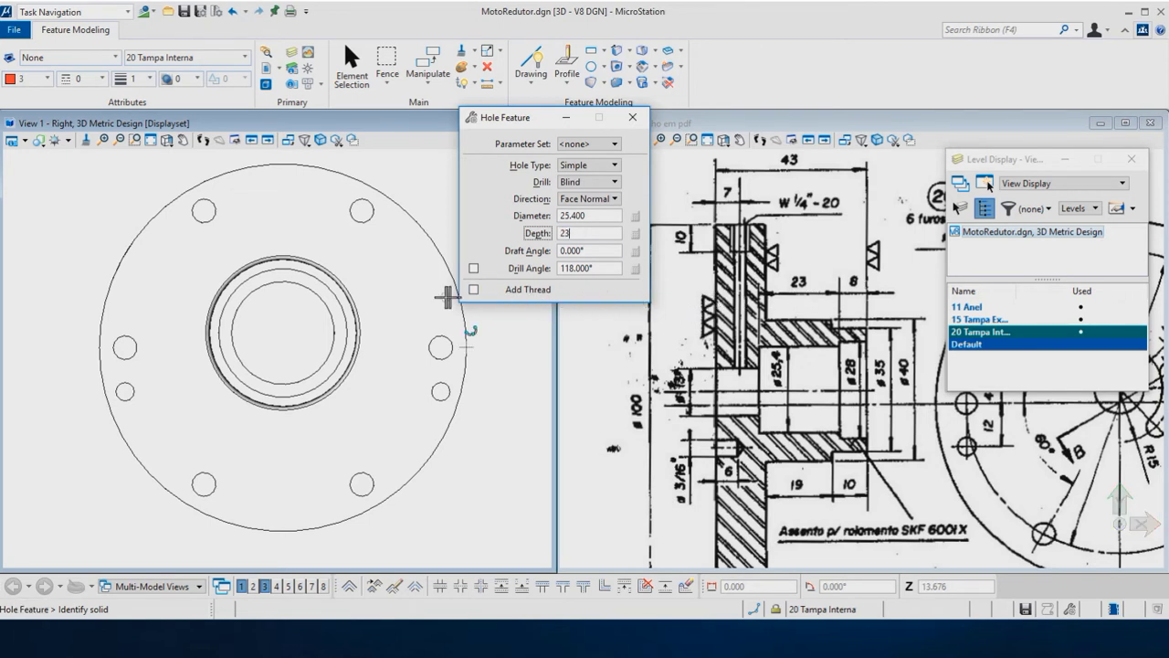
left_click(405, 293)
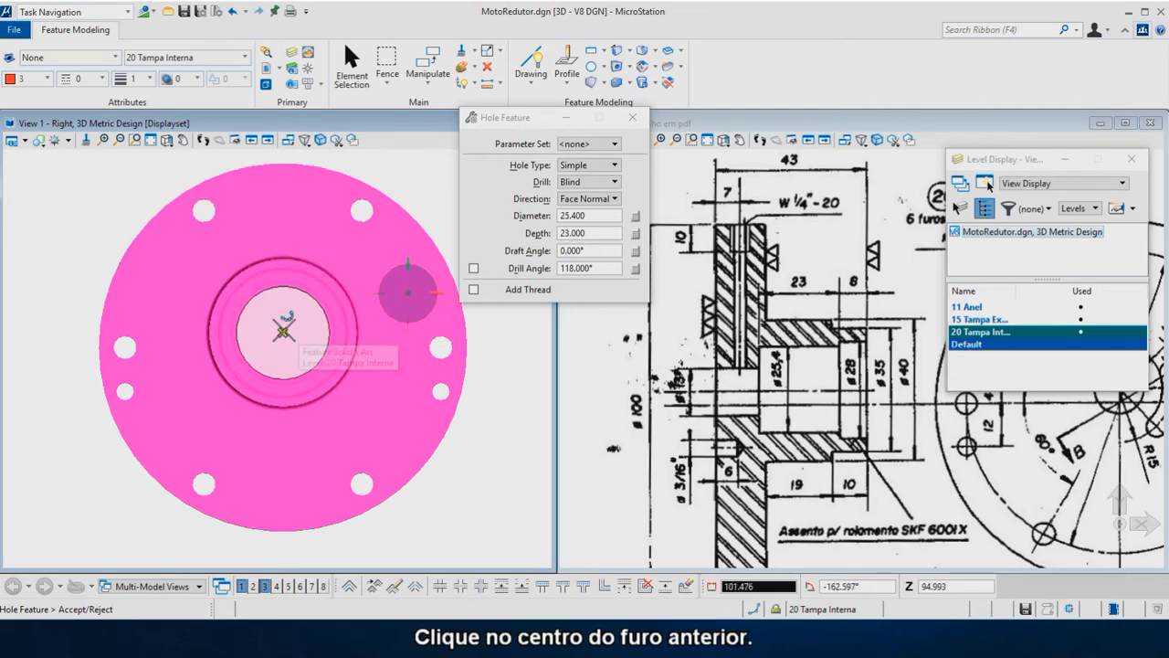
left_click(284, 330)
left_click(285, 330)
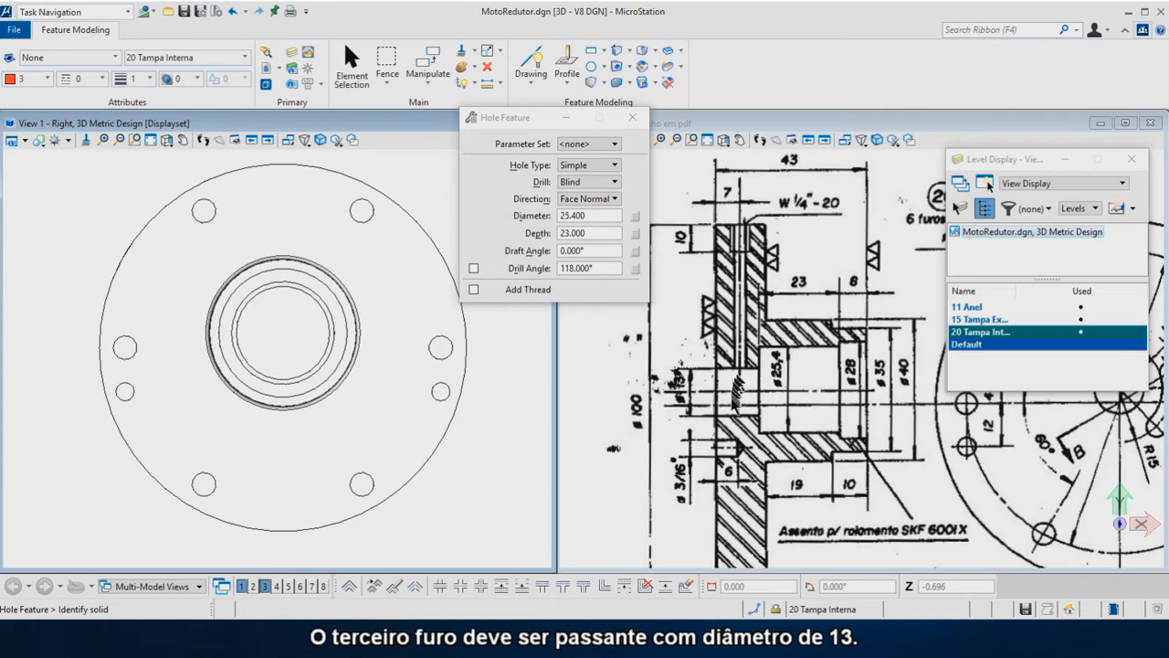
Switch the hole to Through, 13 diameter, and place it at the cover's centre.
left_click(599, 186)
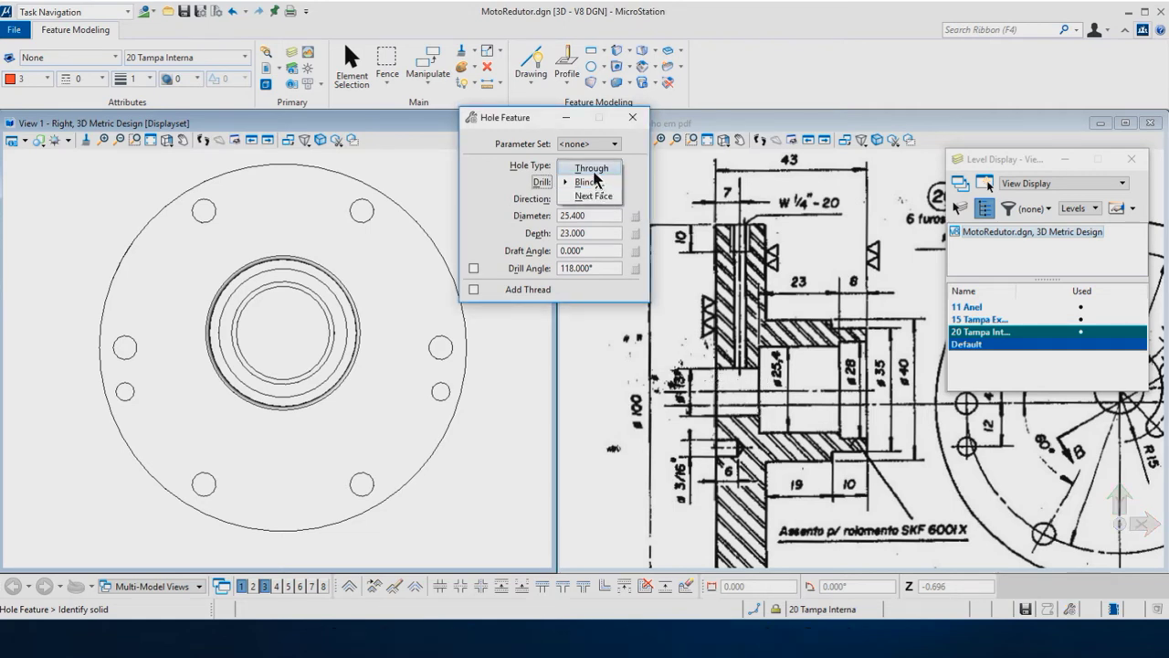
left_click(596, 170)
double_click(599, 215)
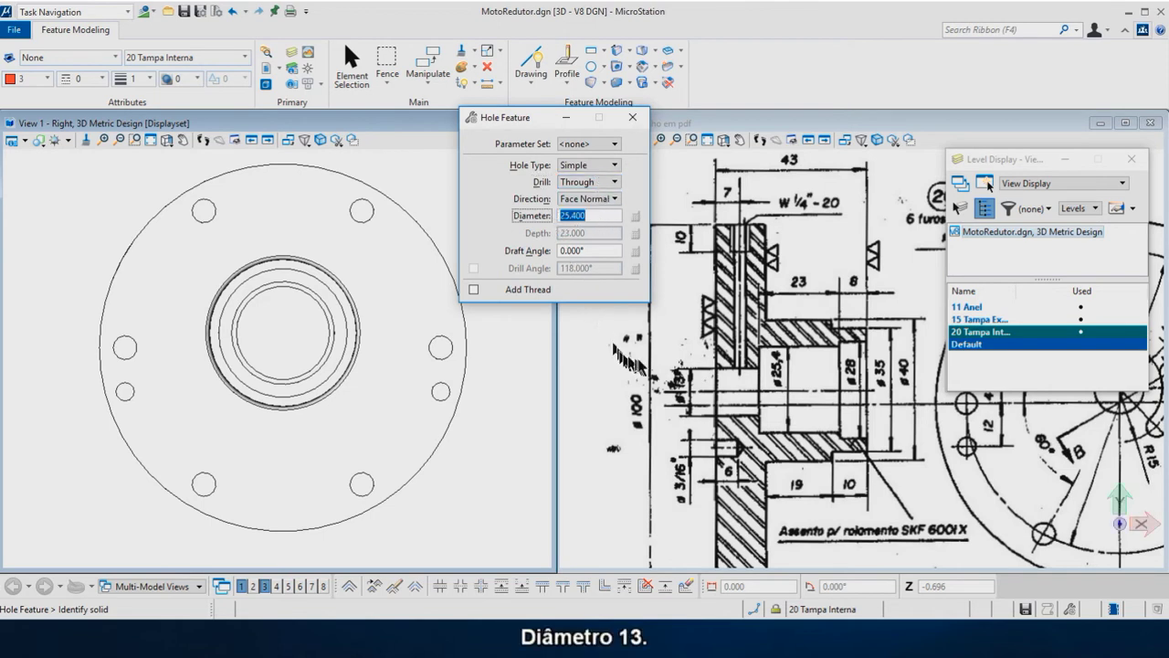
type("13")
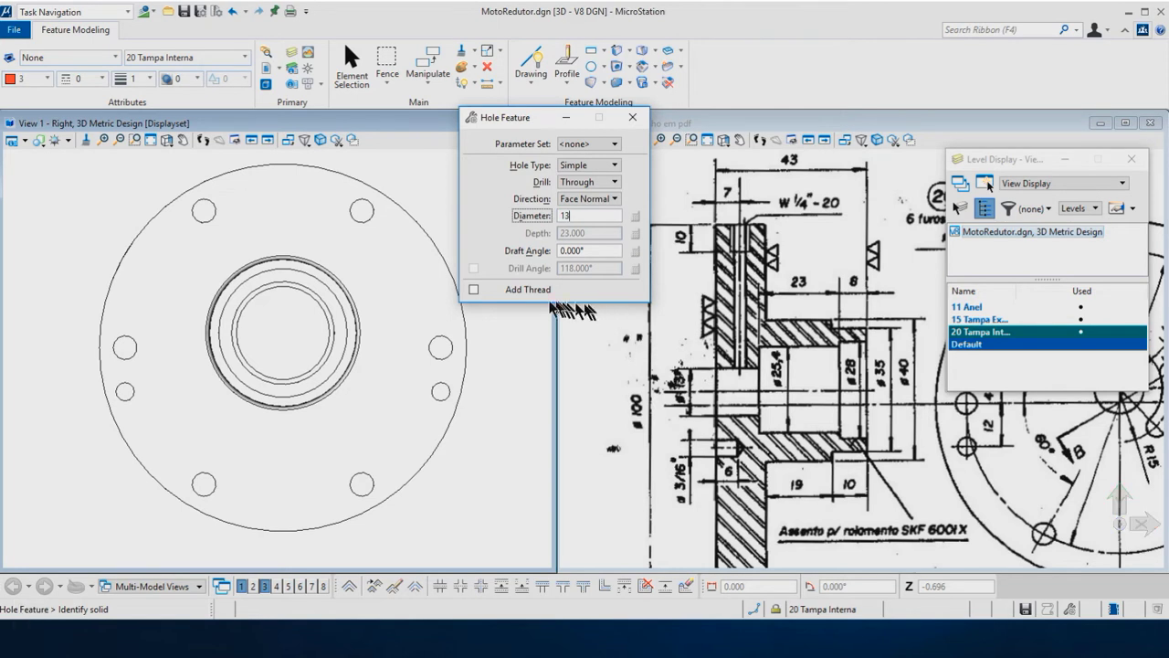
left_click(416, 271)
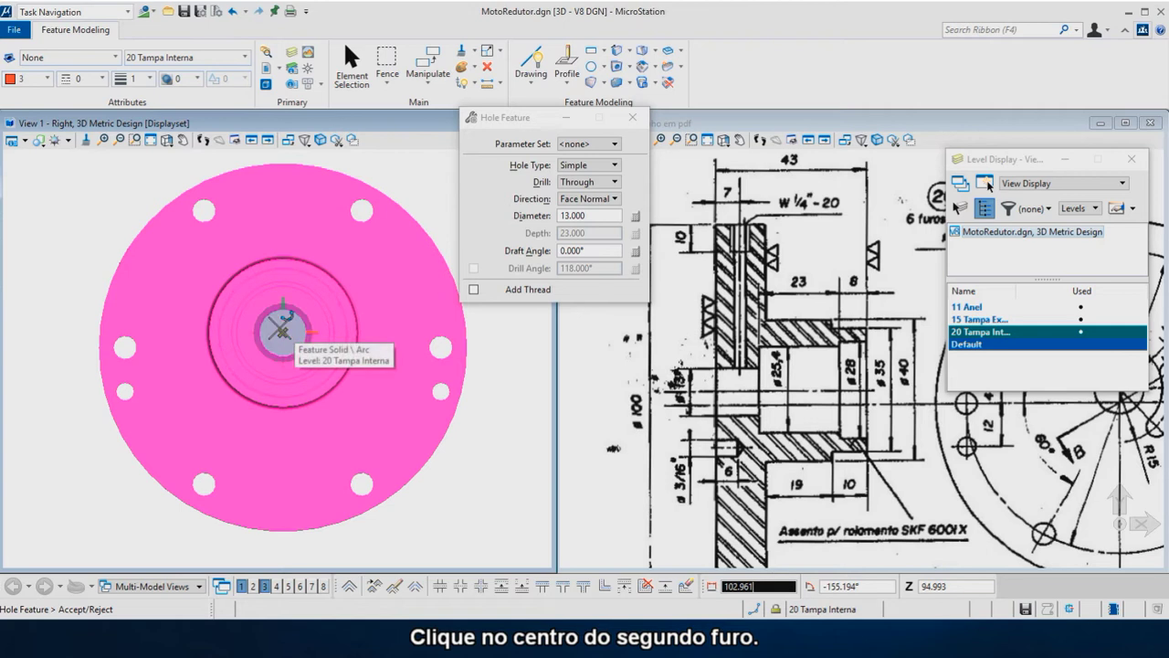
left_click(366, 327)
mouse_move(205, 292)
middle_mouse_down("shift")
mouse_move(219, 327)
mouse_move(377, 322)
middle_mouse_up("shift")
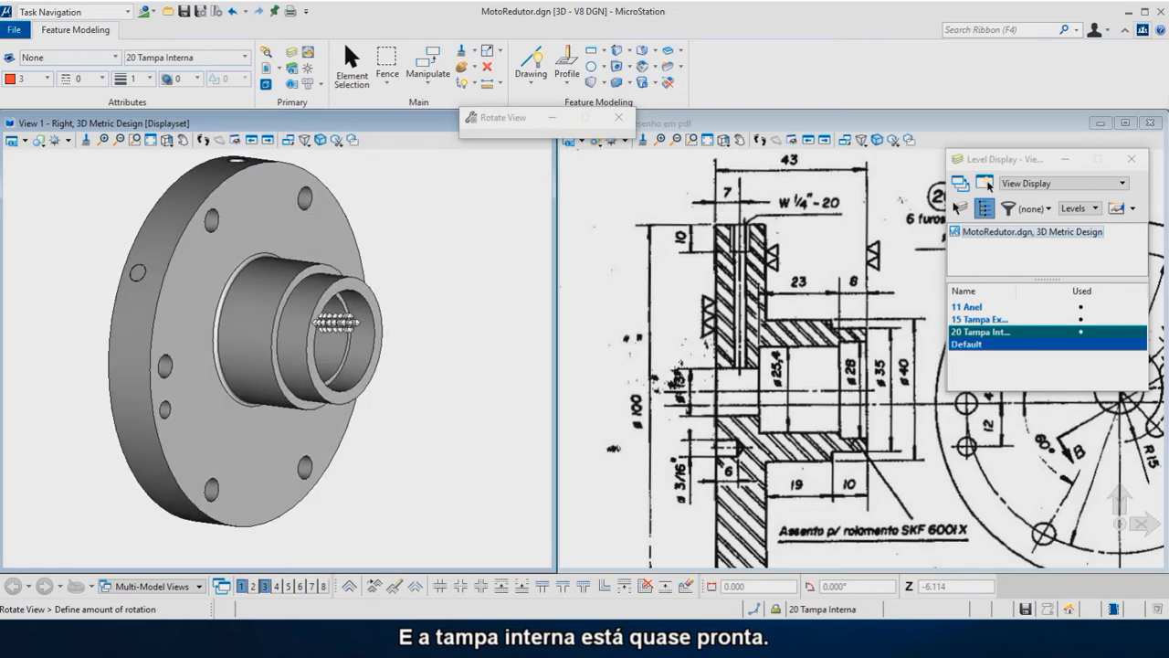
Cut the inner cover with a clip volume fitted section parallel to the front plane.
scroll(268, 387, "down", 1)
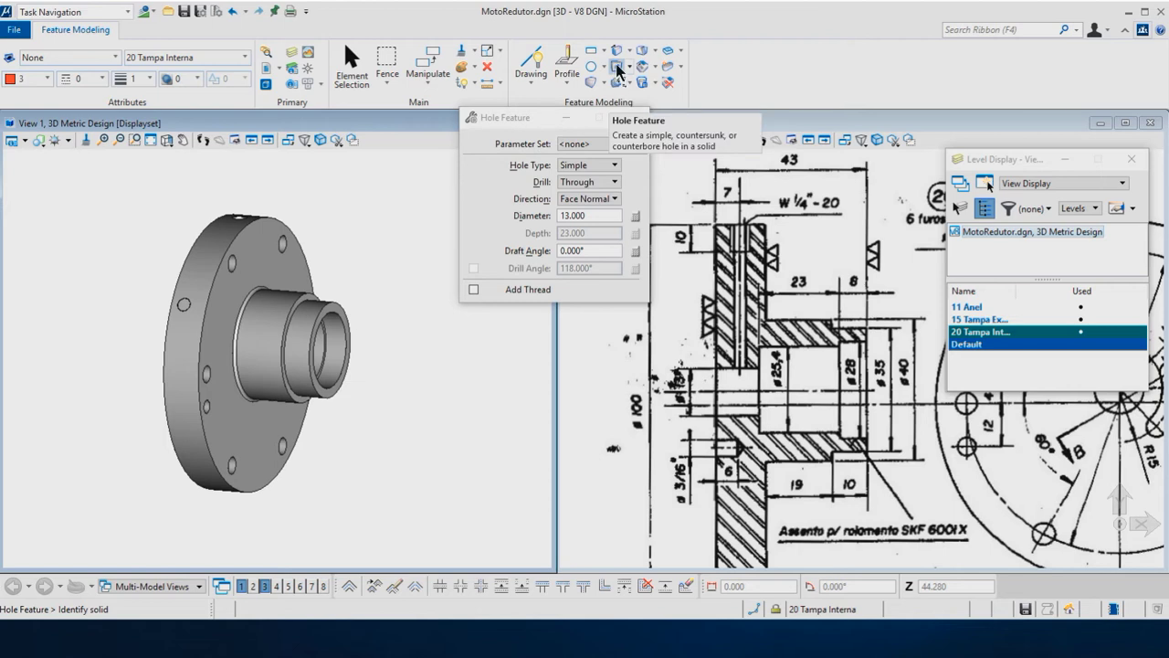
left_click(337, 142)
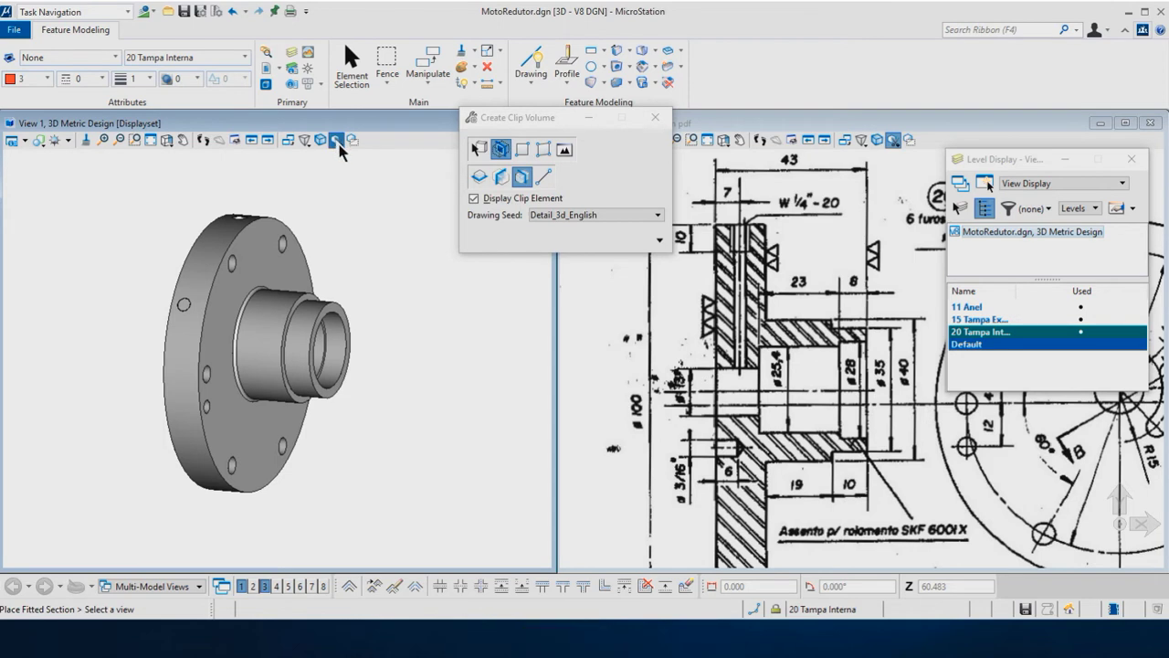
left_click(502, 178)
left_click(389, 214)
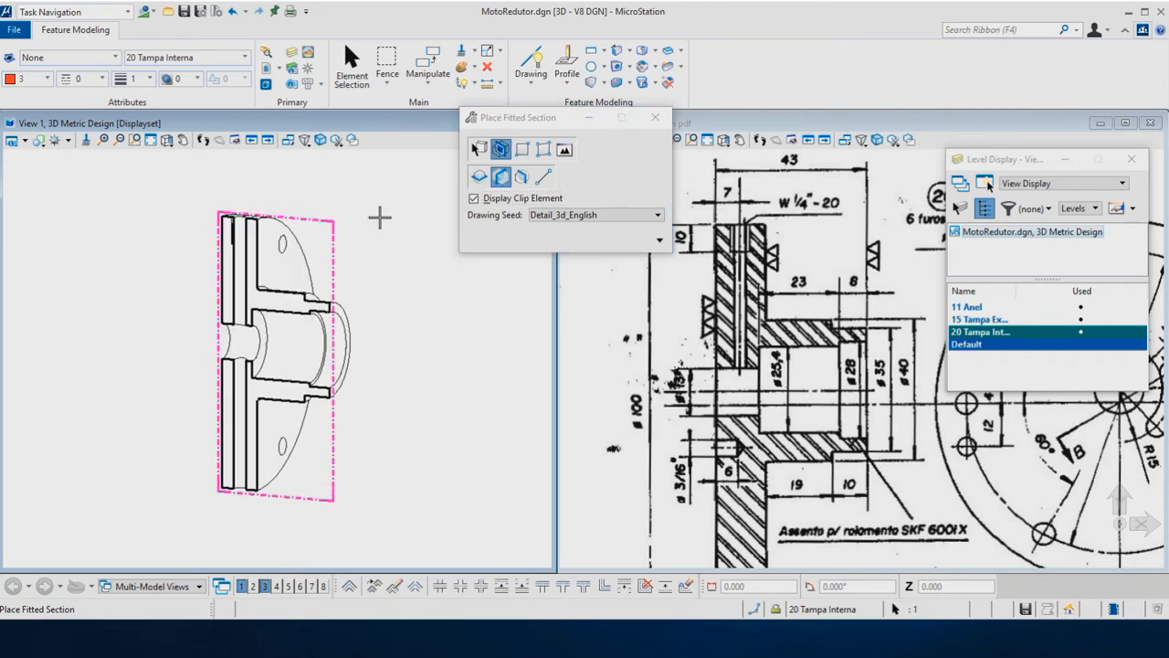
Turn the sectioned cover from front to an angled view and zoom in on the flange hole.
right_click(406, 255, "shift")
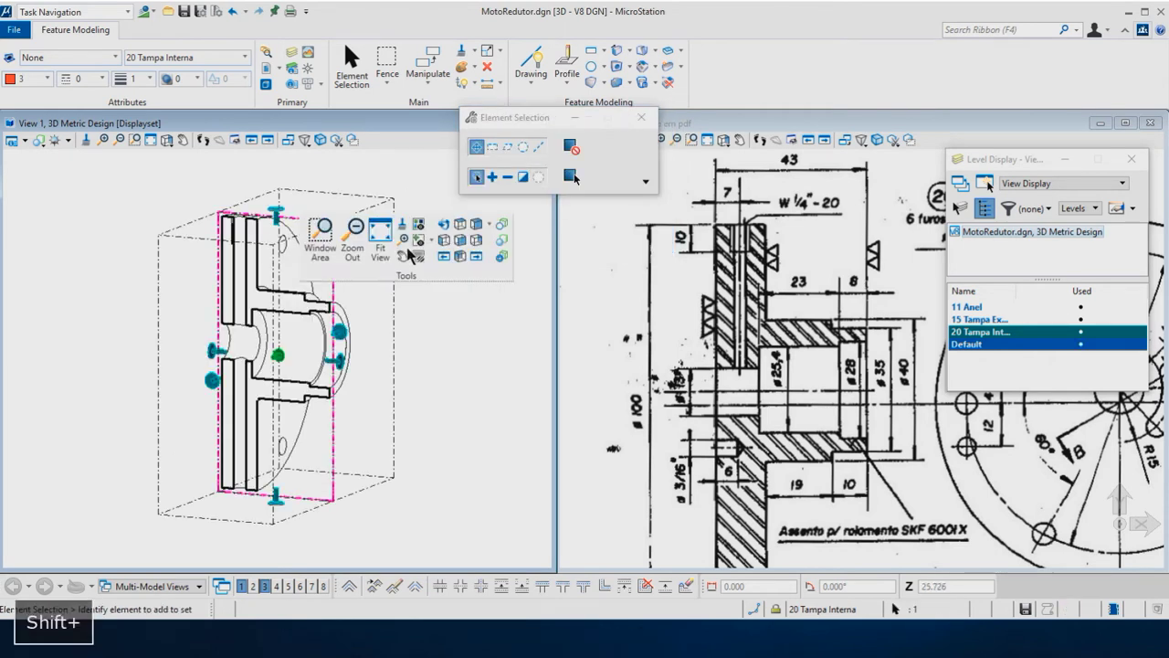
left_click(459, 240)
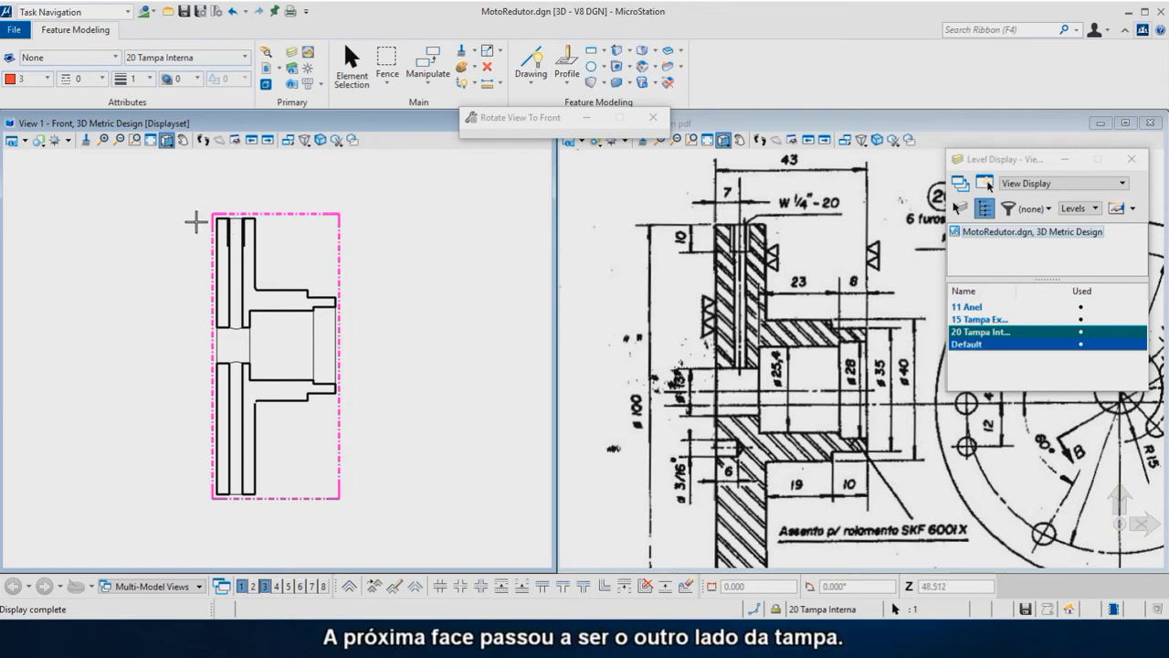
middle_click_drag(196, 222, 238, 231, "shift")
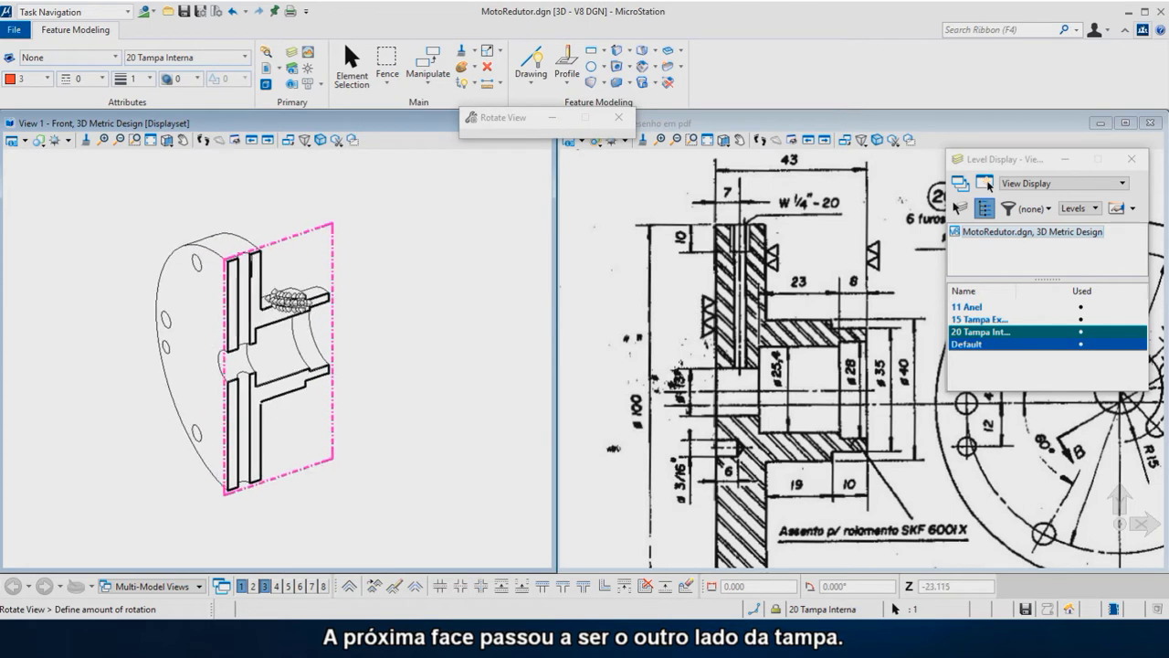
scroll(233, 258, "up", 1)
scroll(233, 259, "up", 2)
scroll(233, 258, "up", 1)
scroll(233, 259, "up", 1)
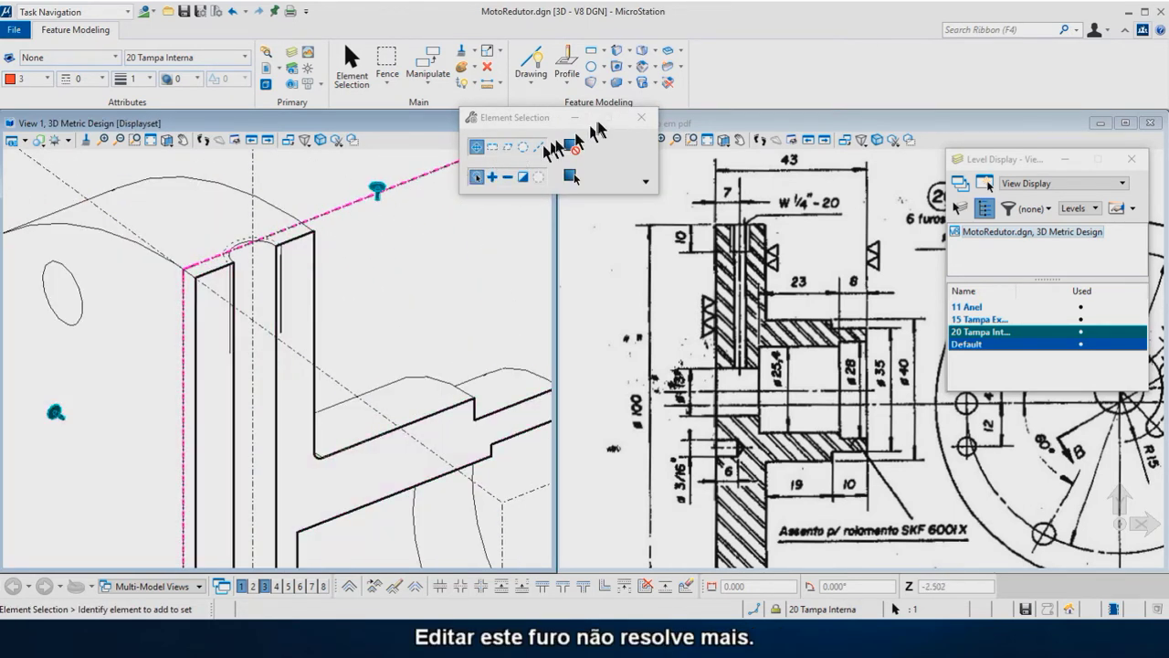
left_click(645, 84)
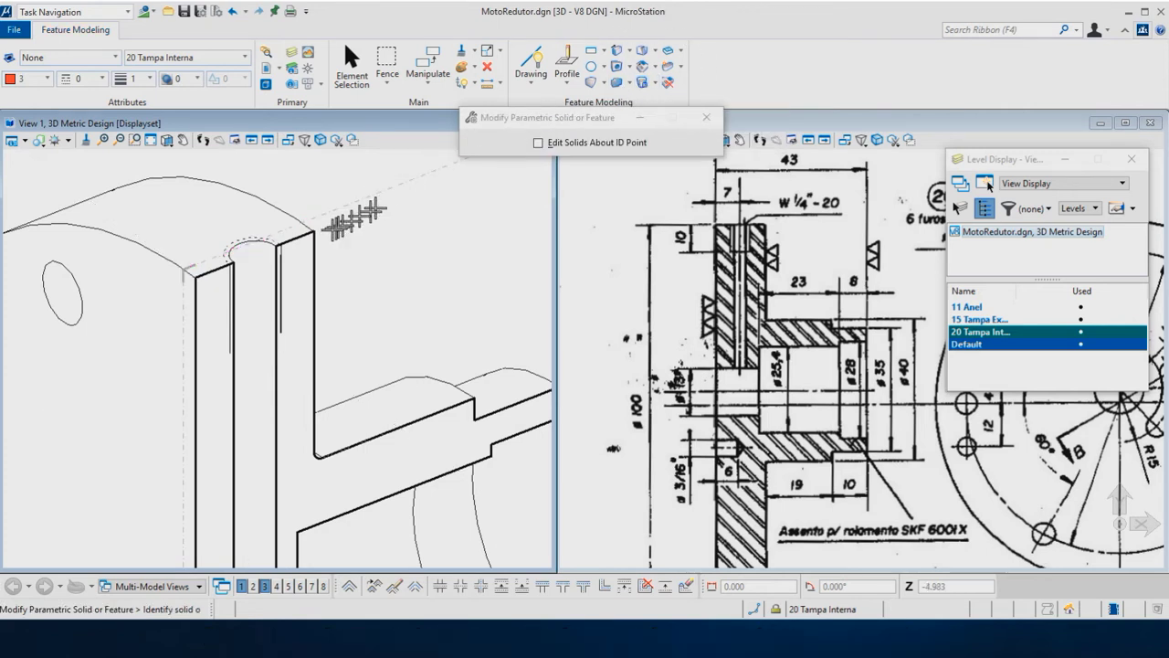
left_click(245, 247)
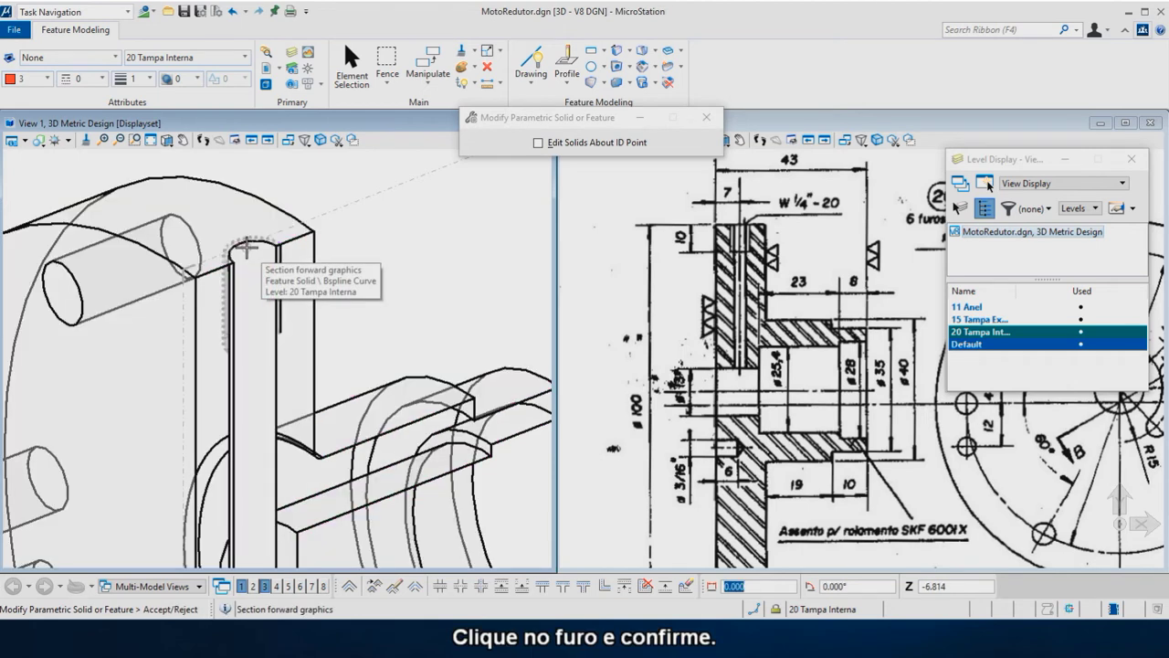
left_click(397, 245)
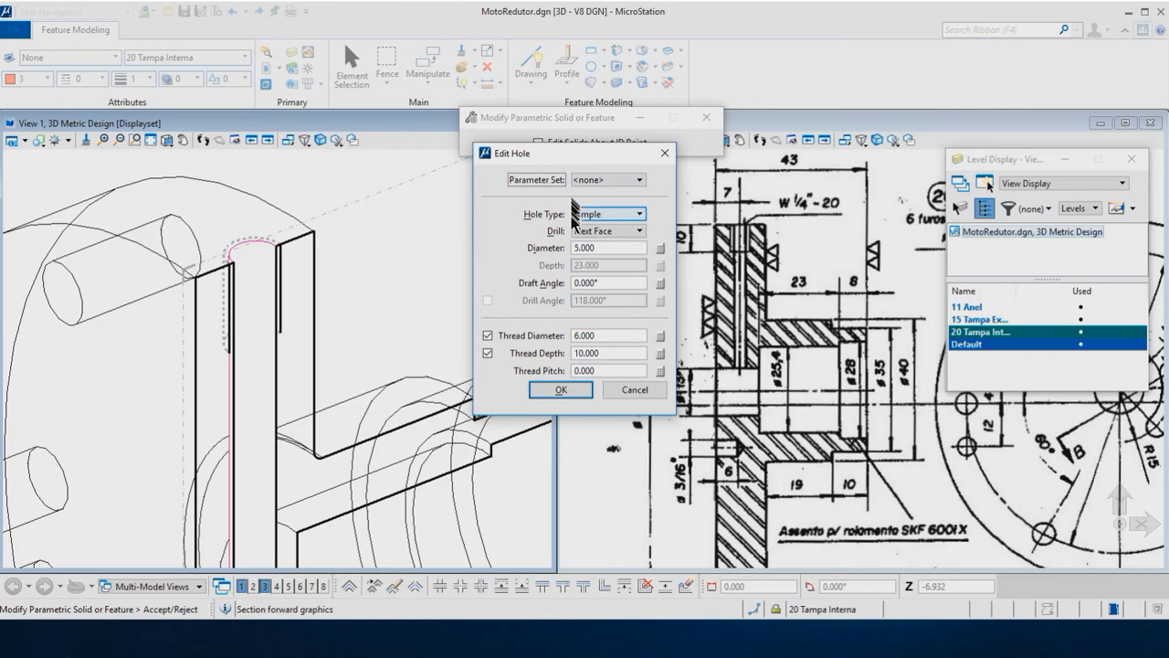
left_click(562, 390)
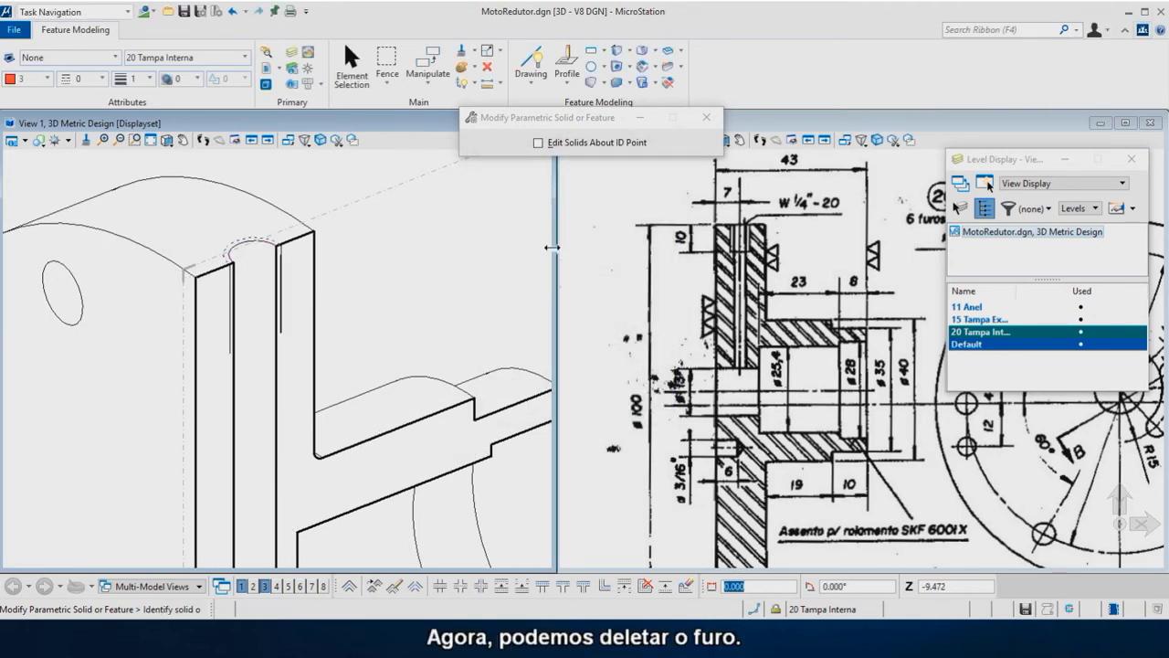
Delete the existing hole feature at the flange top.
left_click(668, 85)
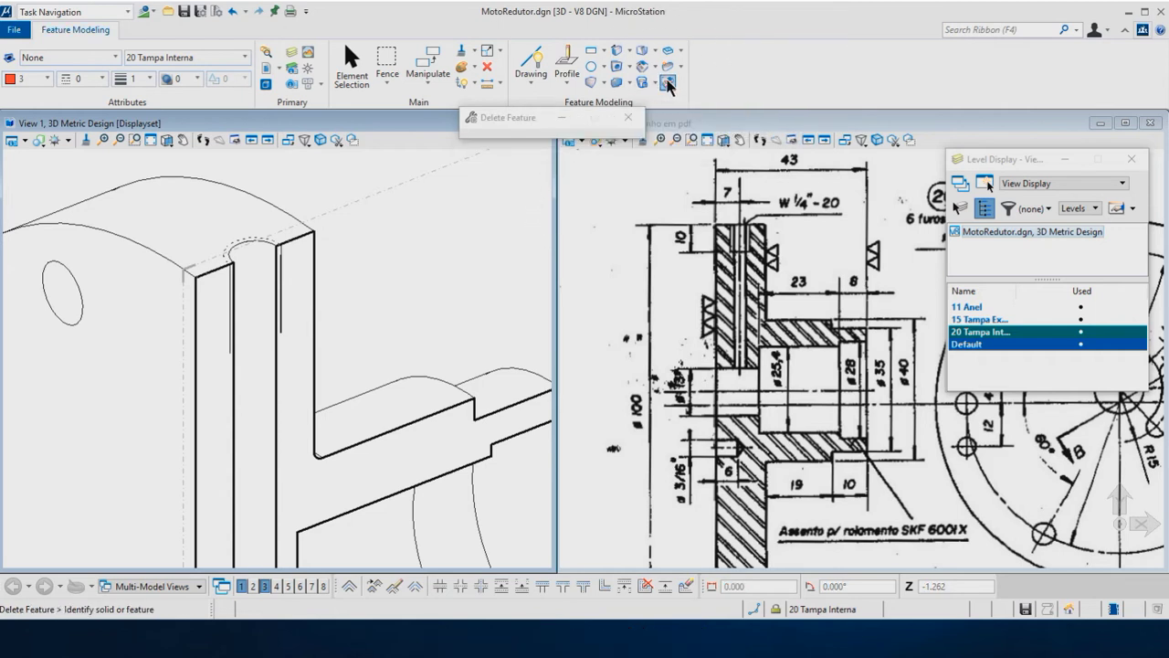
left_click(246, 243)
left_click(248, 244)
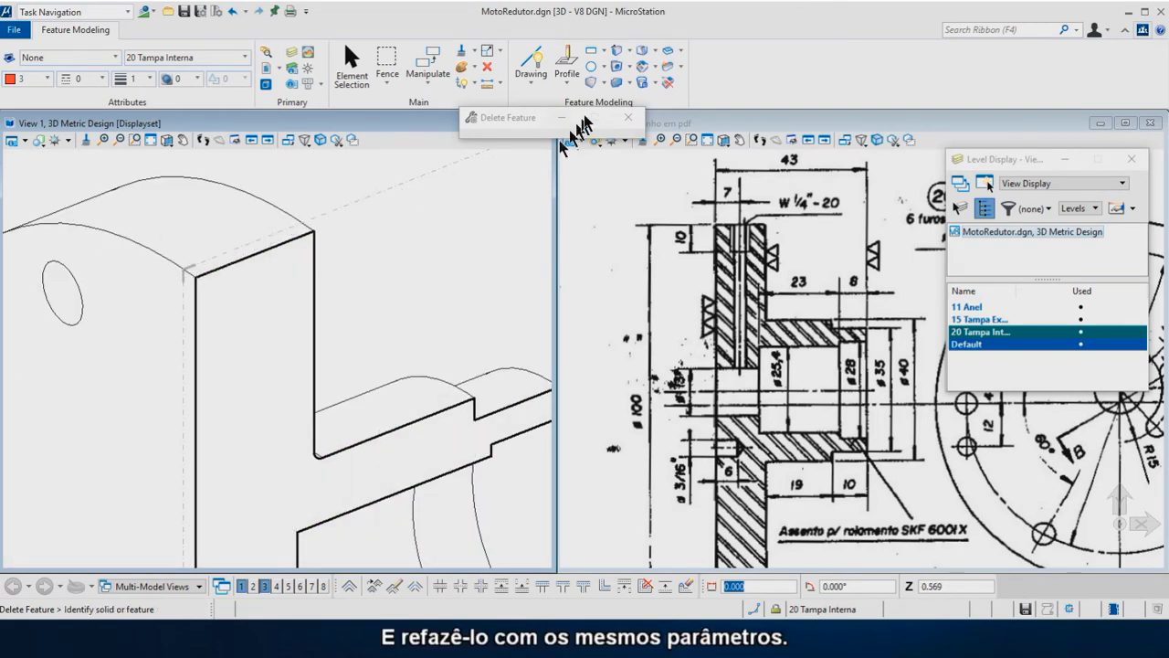
Add a 5 mm next-face hole at the flange top, threaded 6 mm diameter, 10 mm deep.
left_click(617, 68)
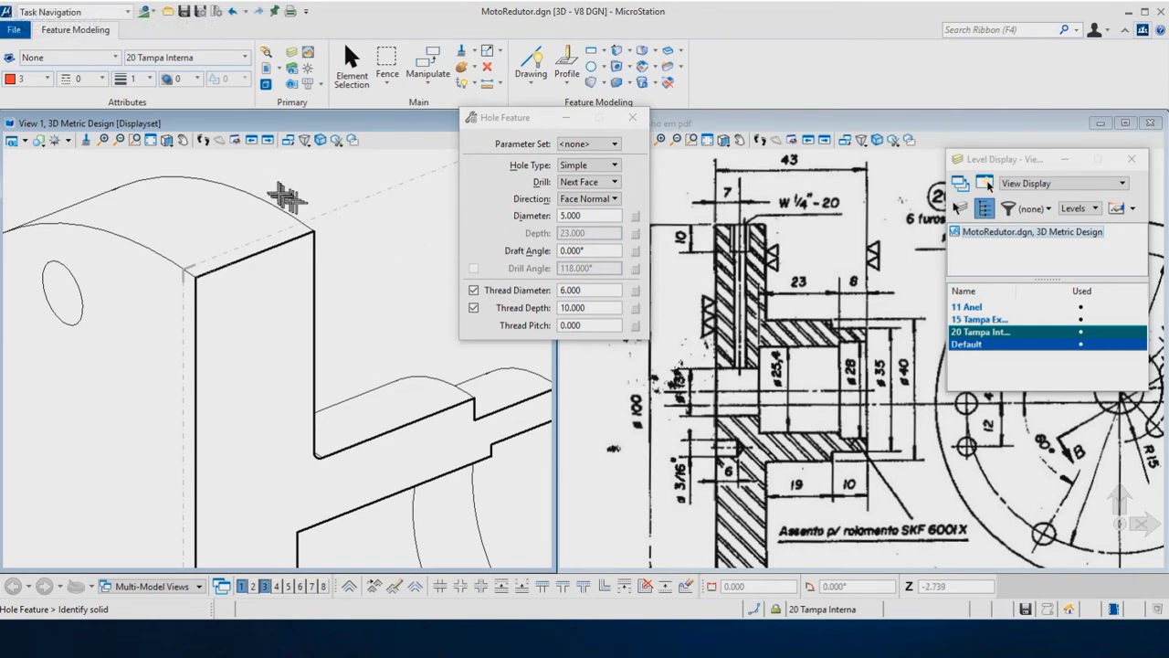
left_click(235, 183)
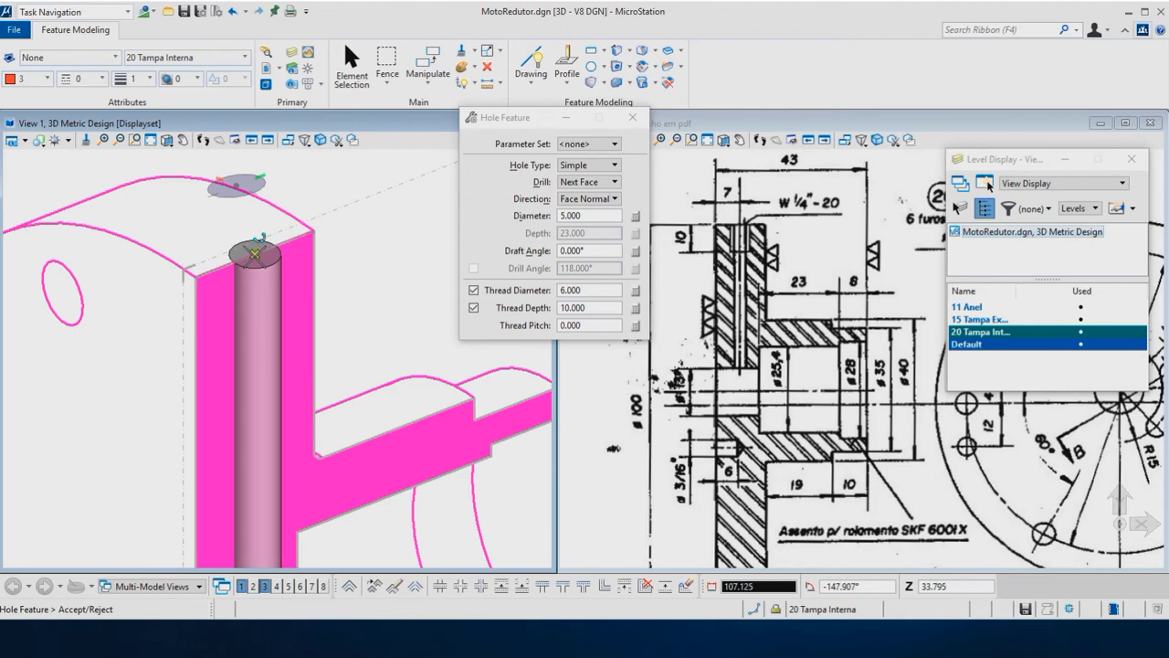
left_click(255, 254)
middle_click_drag(254, 210, 253, 173, "shift")
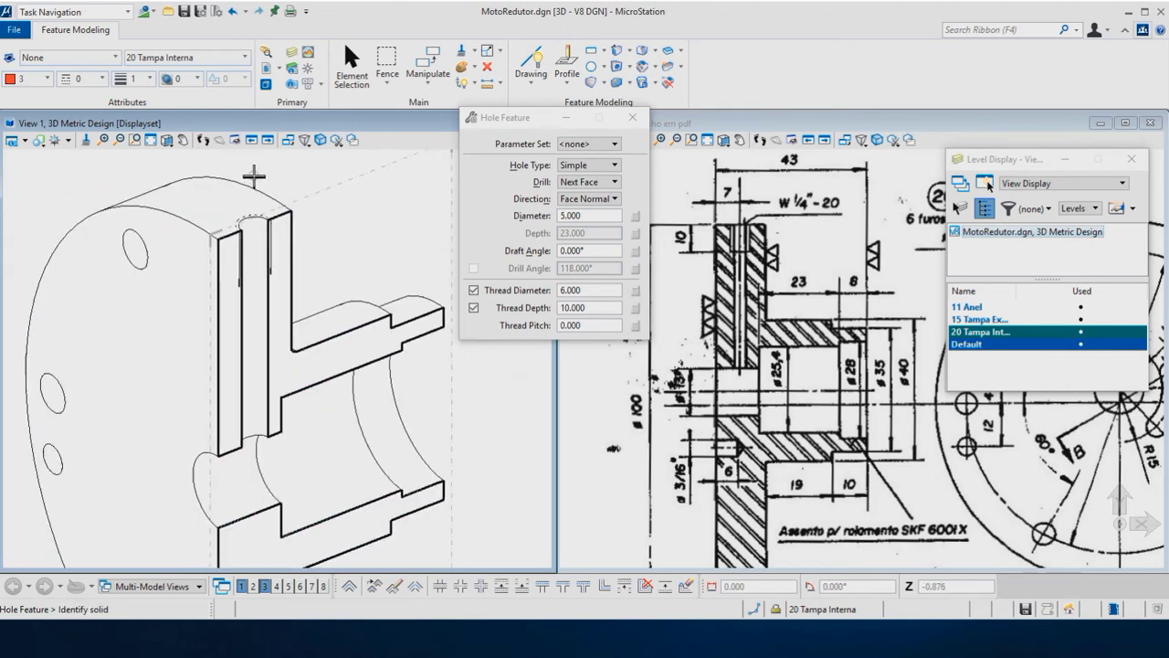
View the section from the front, zoom out, and delete the front section clip.
right_click(346, 178, "shift")
left_click(400, 169)
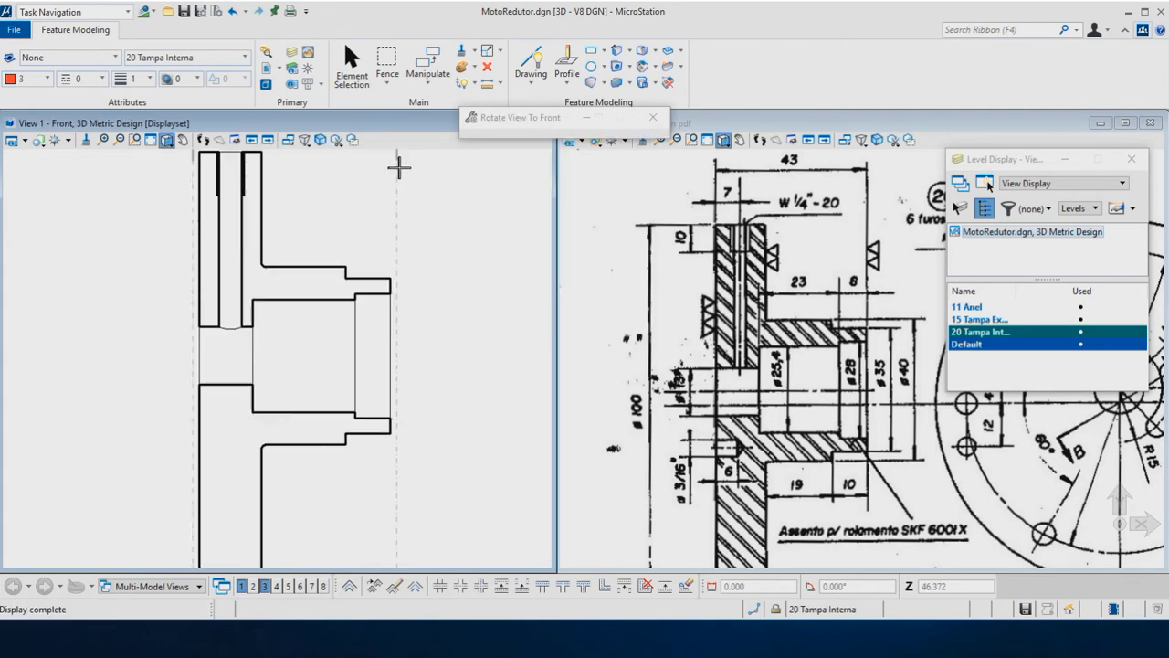
scroll(169, 232, "down", 1)
scroll(169, 232, "down", 1)
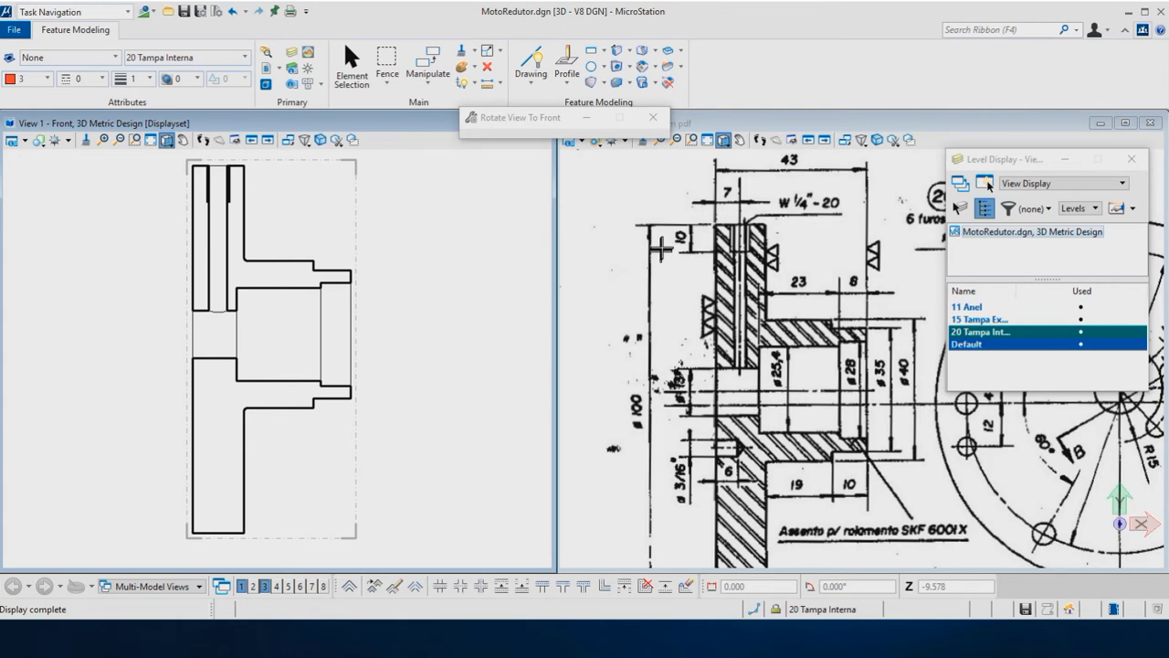
scroll(662, 247, "down", 1)
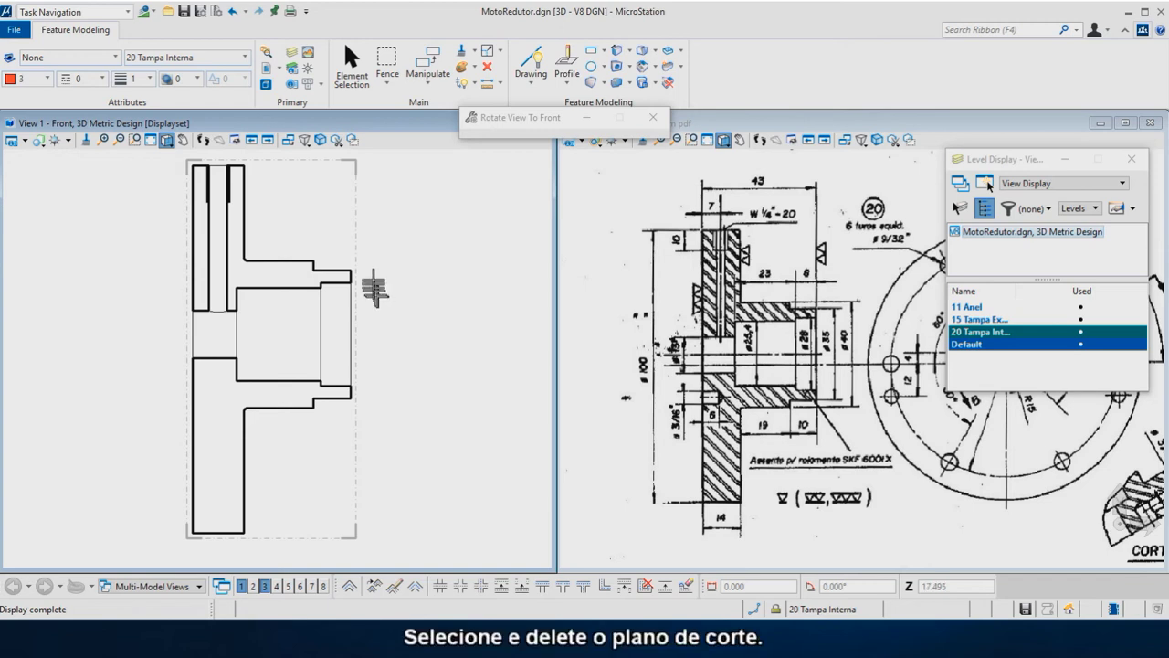
right_click(411, 259)
left_click(445, 266)
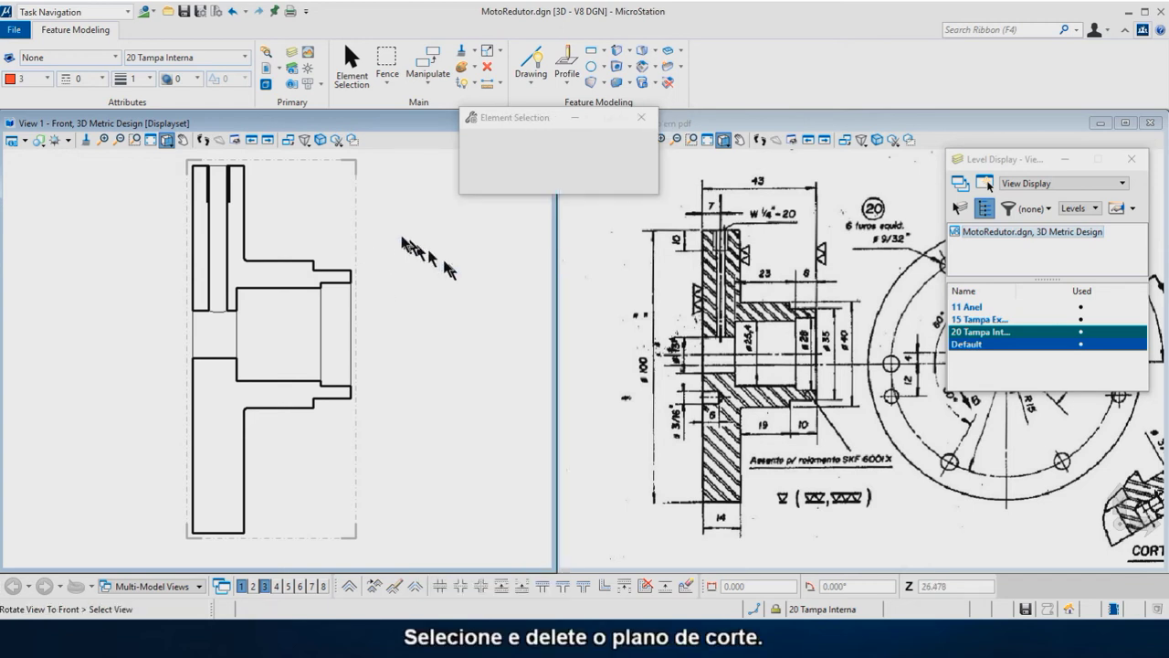
left_click(355, 216)
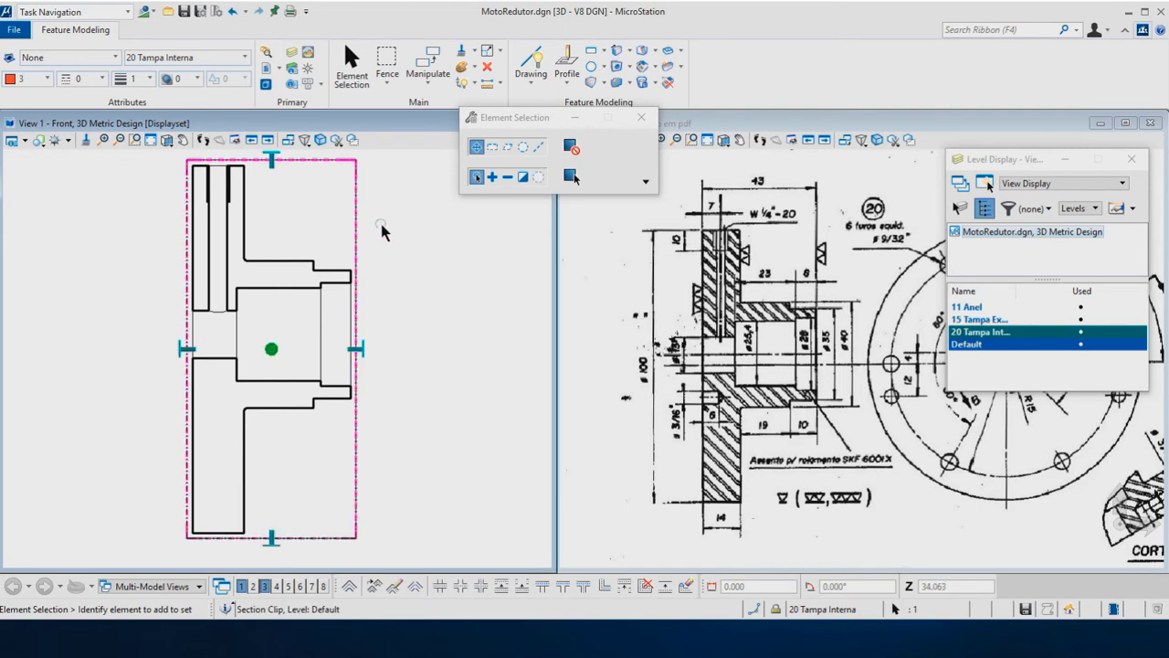
key("Delete")
Orbit the complete inner cover to inspect its flange holes, ending facing the front.
mouse_move(302, 234)
middle_mouse_down("shift")
mouse_move(146, 230)
mouse_move(334, 256)
middle_mouse_up("shift")
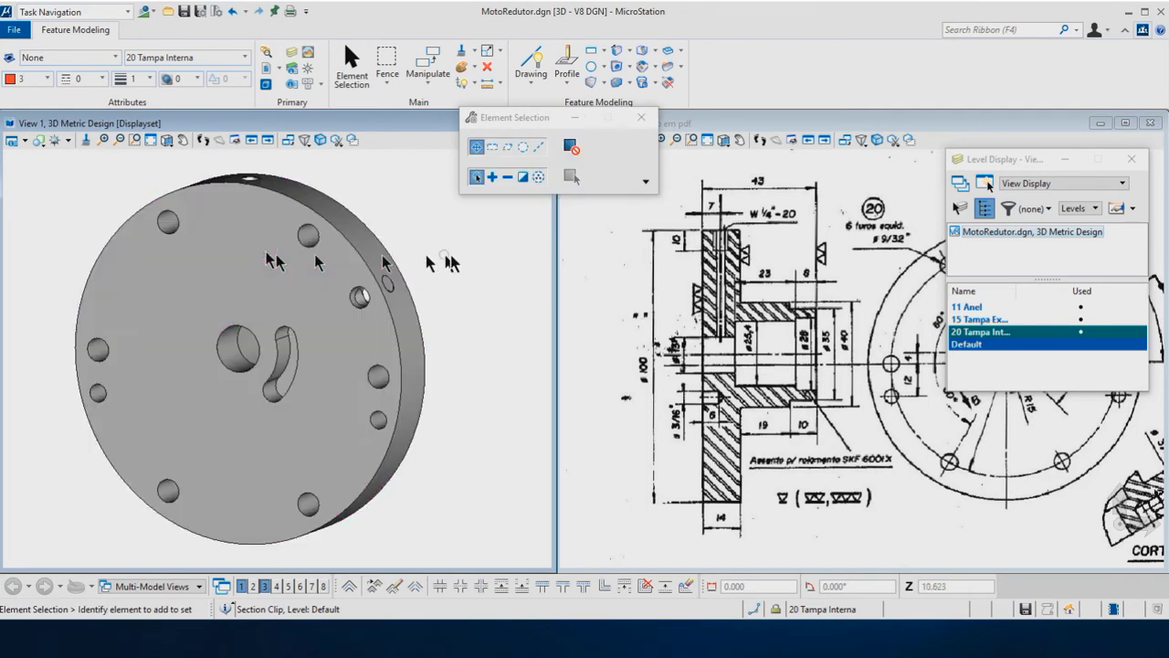
scroll(207, 290, "up", 1)
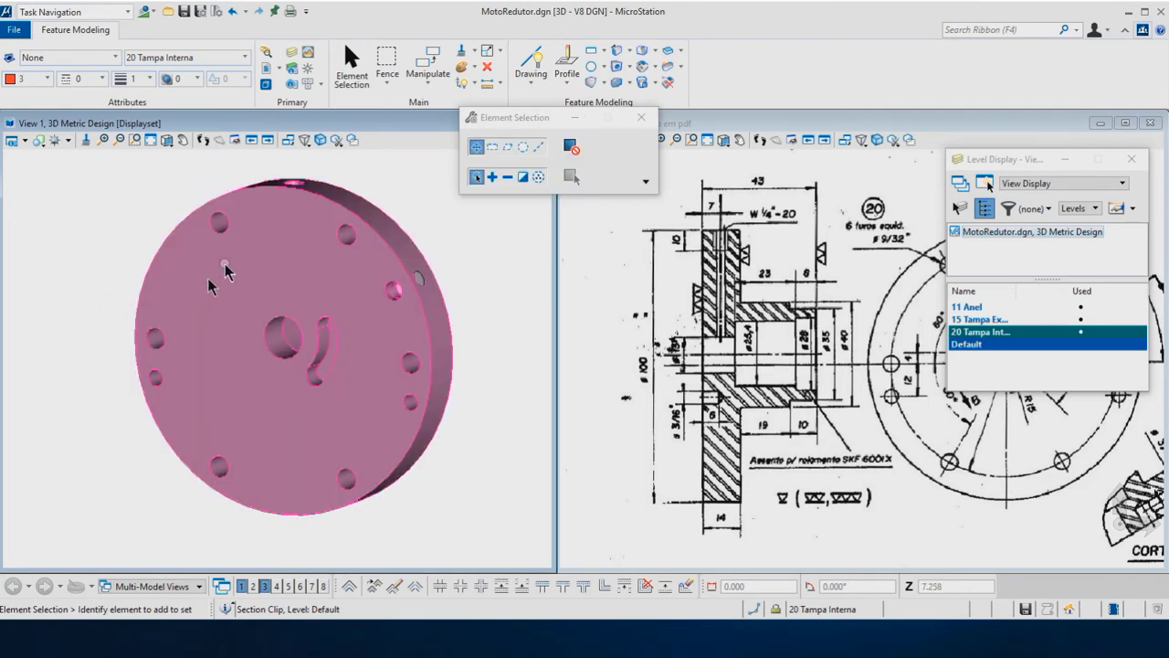
middle_click_drag(215, 294, 128, 297, "shift")
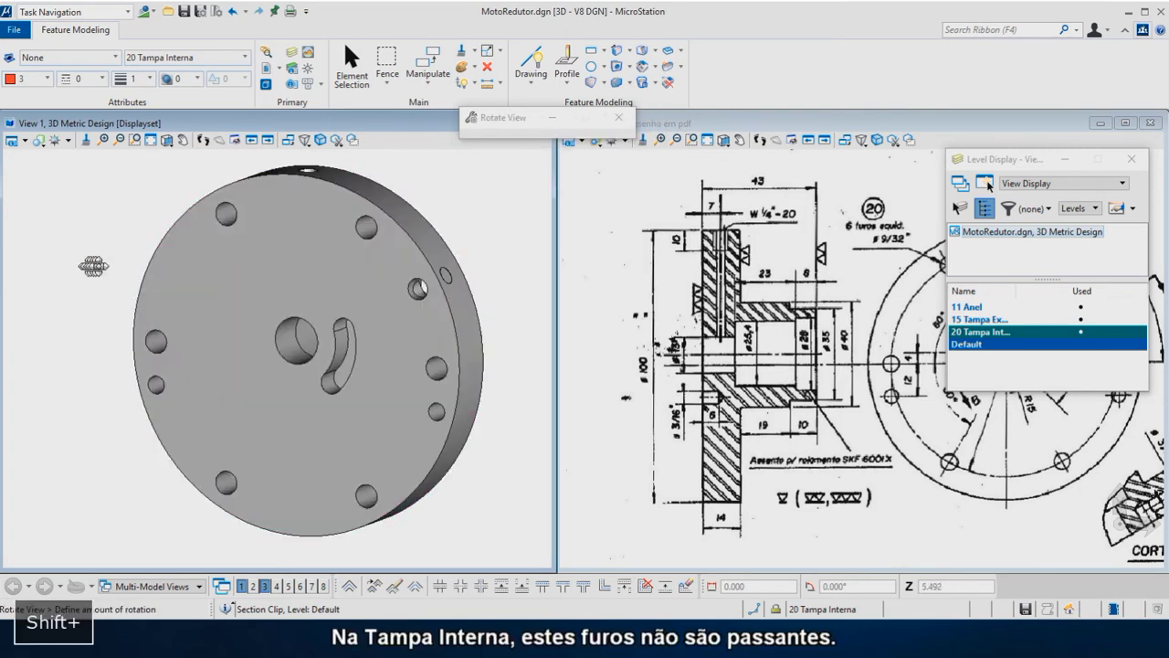
middle_click_drag(92, 265, 136, 260, "shift")
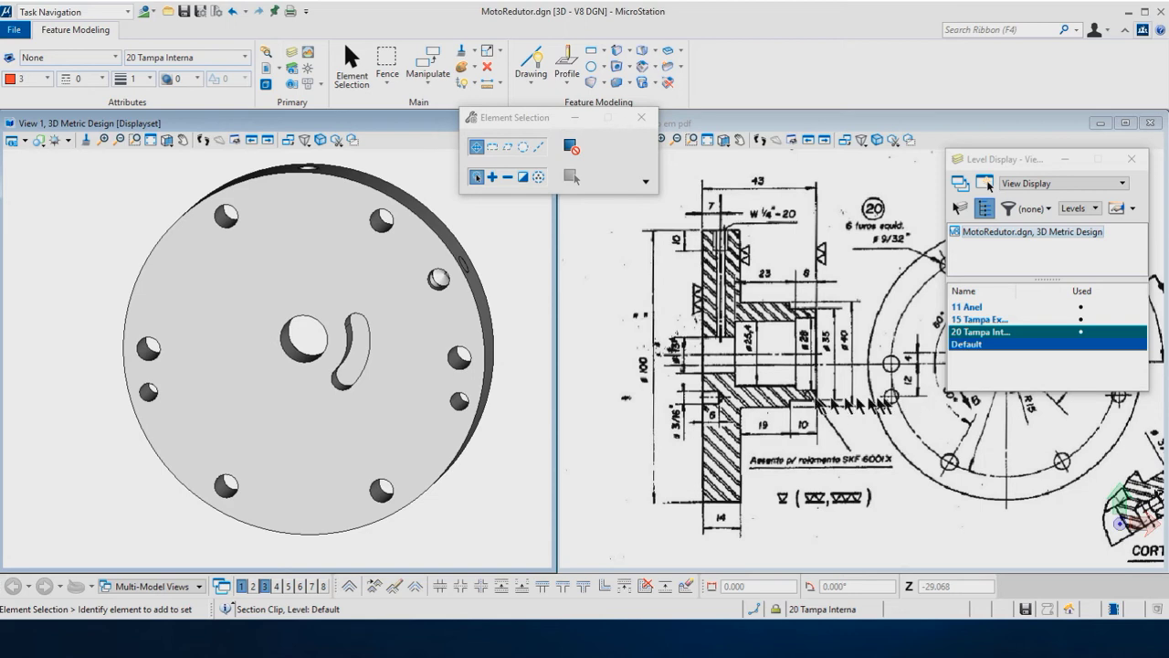
Zoom in and pick one of the inner cover's 5 mm holes for feature modification.
scroll(694, 402, "up", 1)
scroll(694, 402, "up", 1)
scroll(694, 402, "up", 1)
scroll(693, 404, "up", 1)
scroll(693, 400, "up", 1)
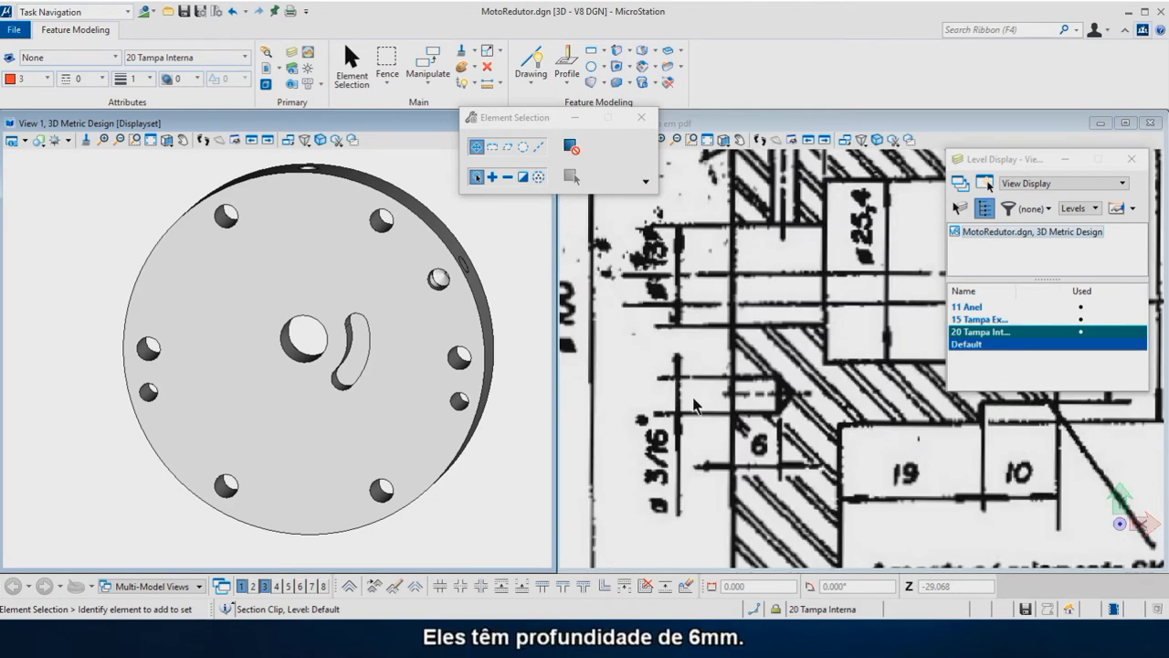
scroll(693, 400, "up", 1)
left_click(772, 445)
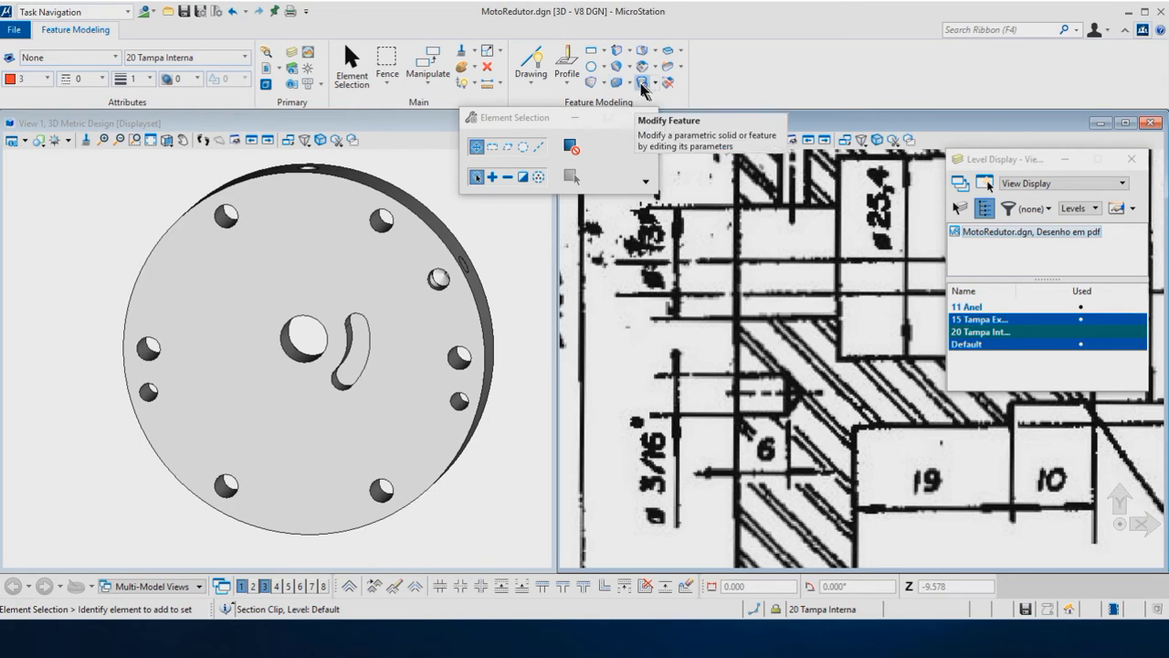
left_click(643, 84)
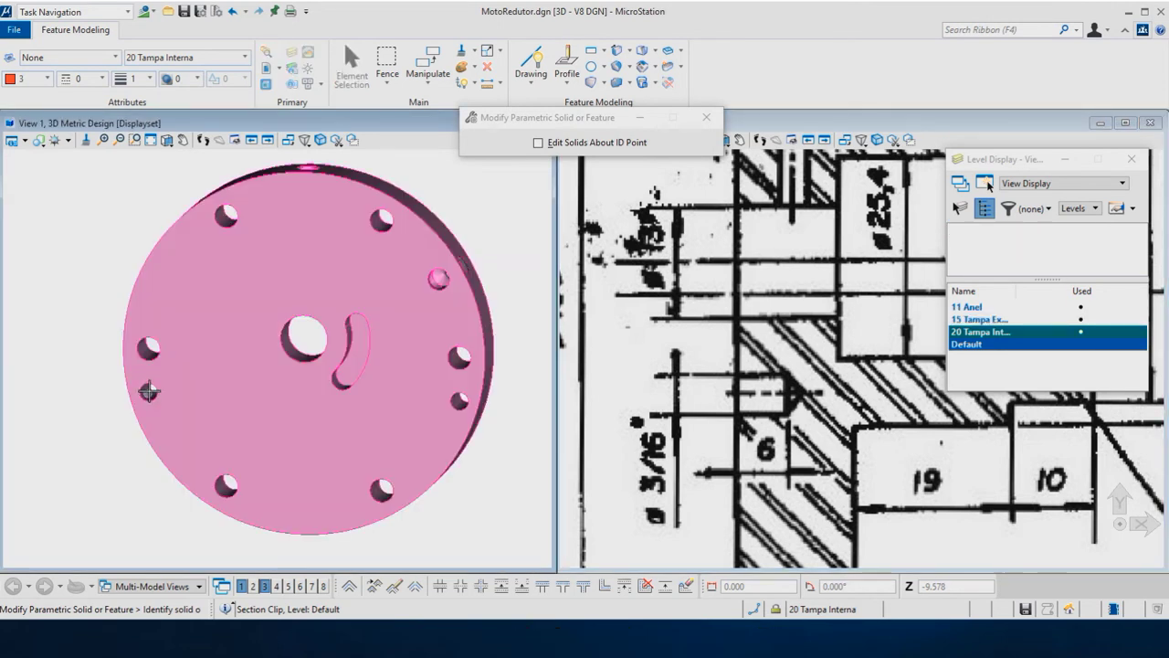
left_click(149, 391)
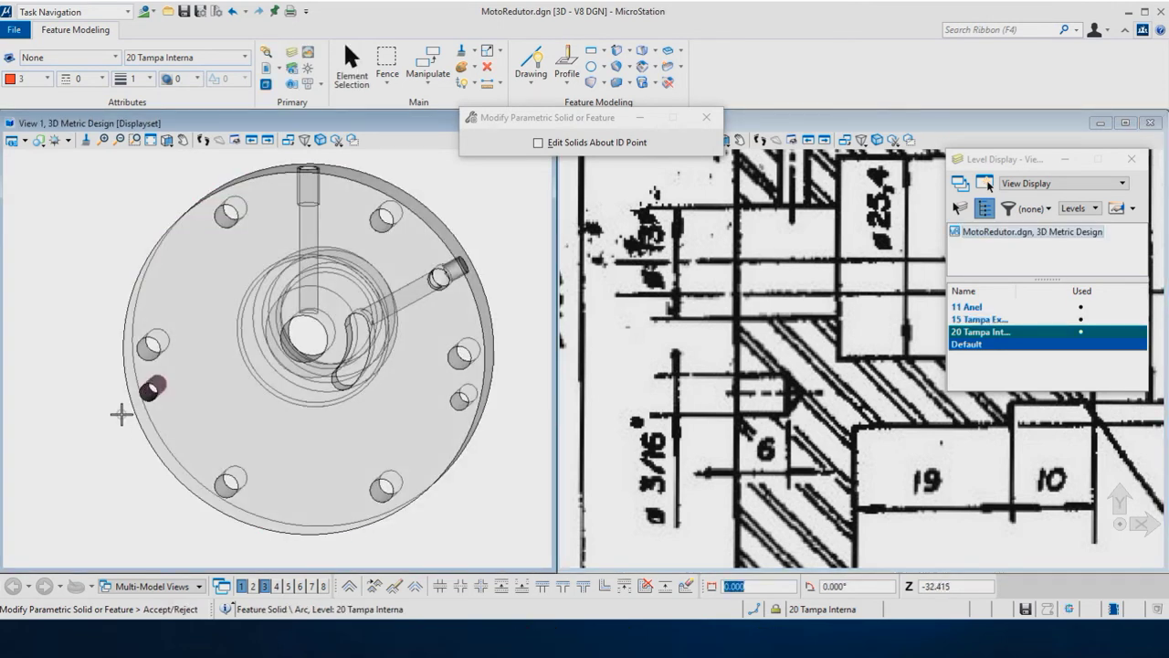
middle_click_drag(233, 361, 194, 382, "shift")
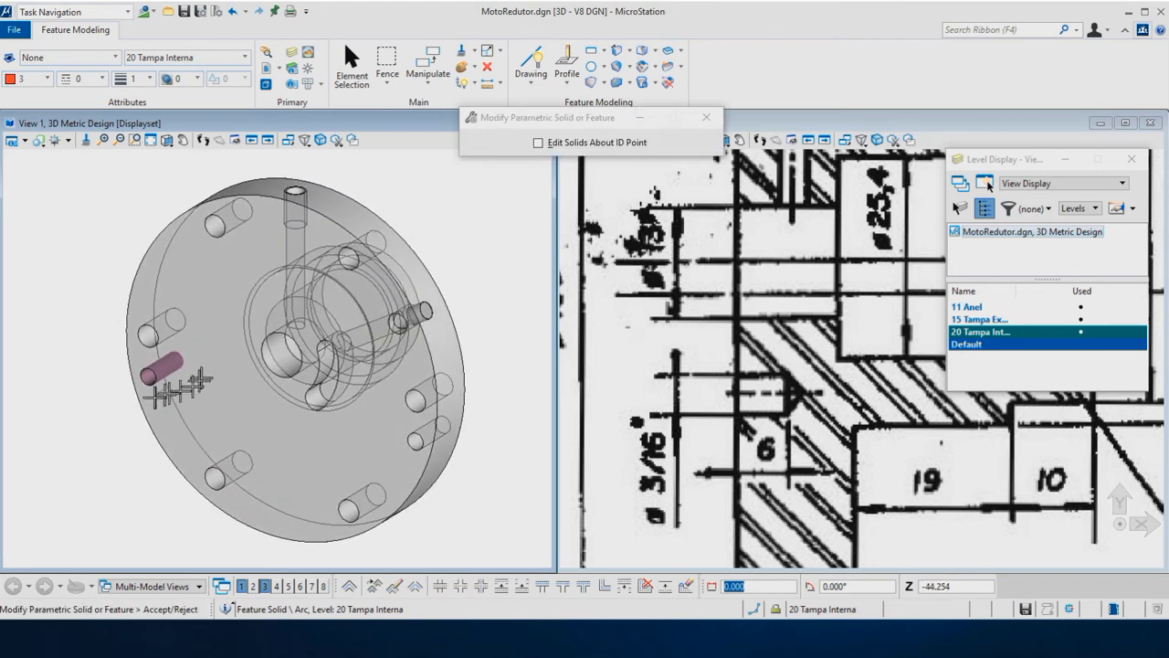
left_click(95, 380)
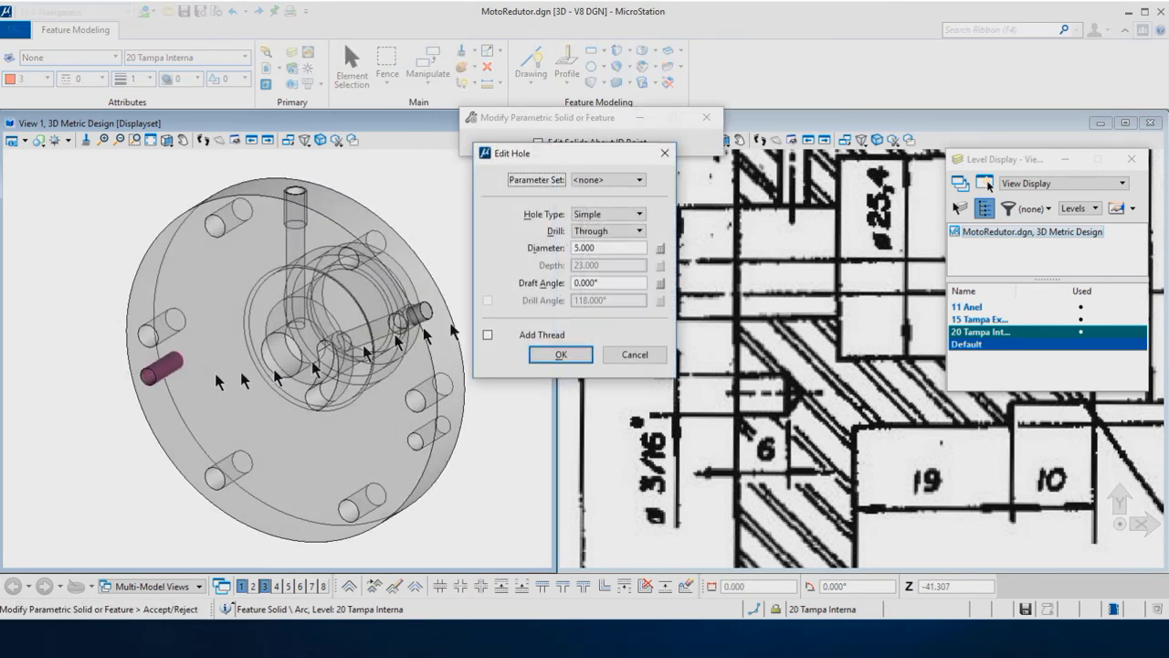
Make that hole blind, 6 mm deep with a 118° drill angle.
left_click(611, 231)
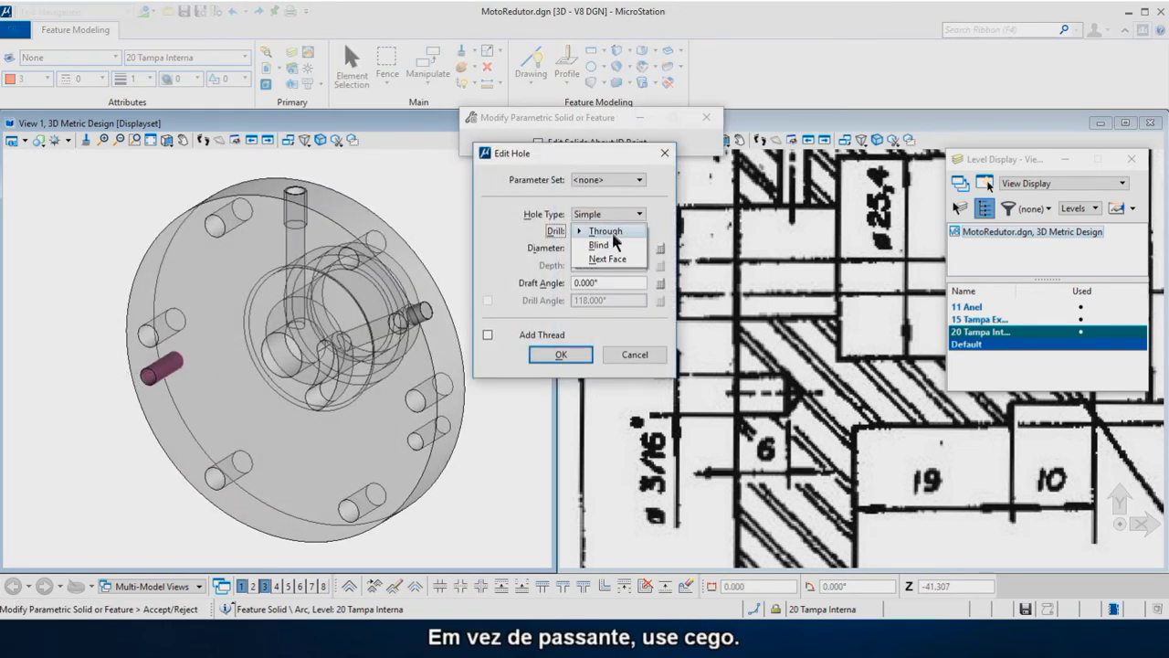
left_click(615, 245)
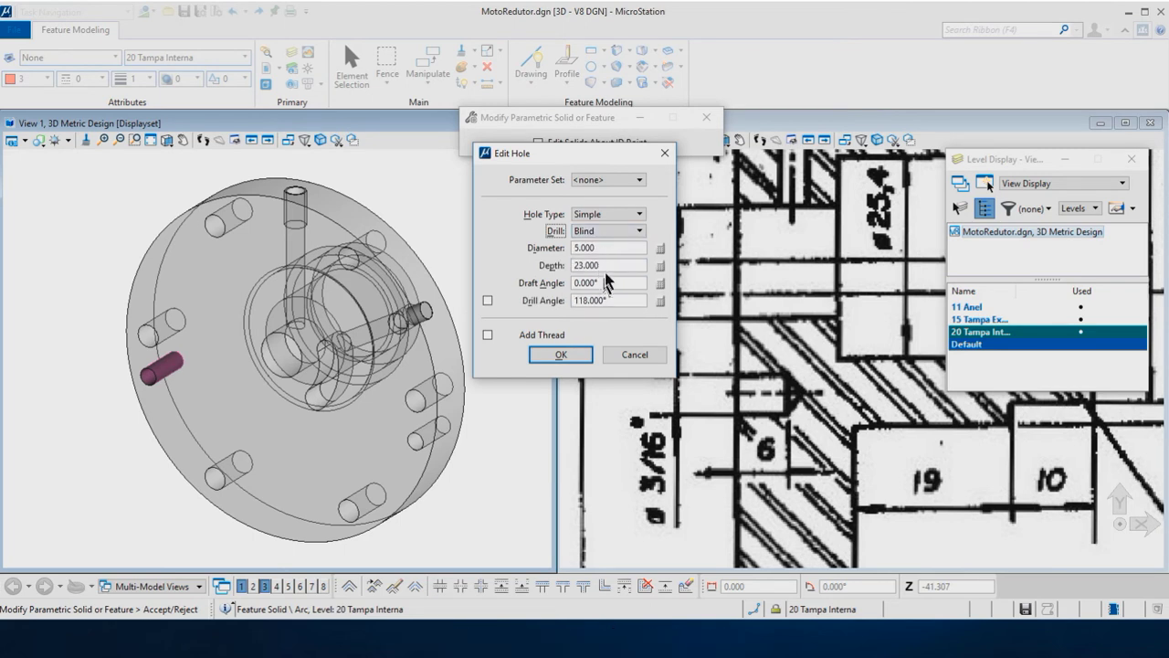
left_click_drag(607, 270, 589, 273)
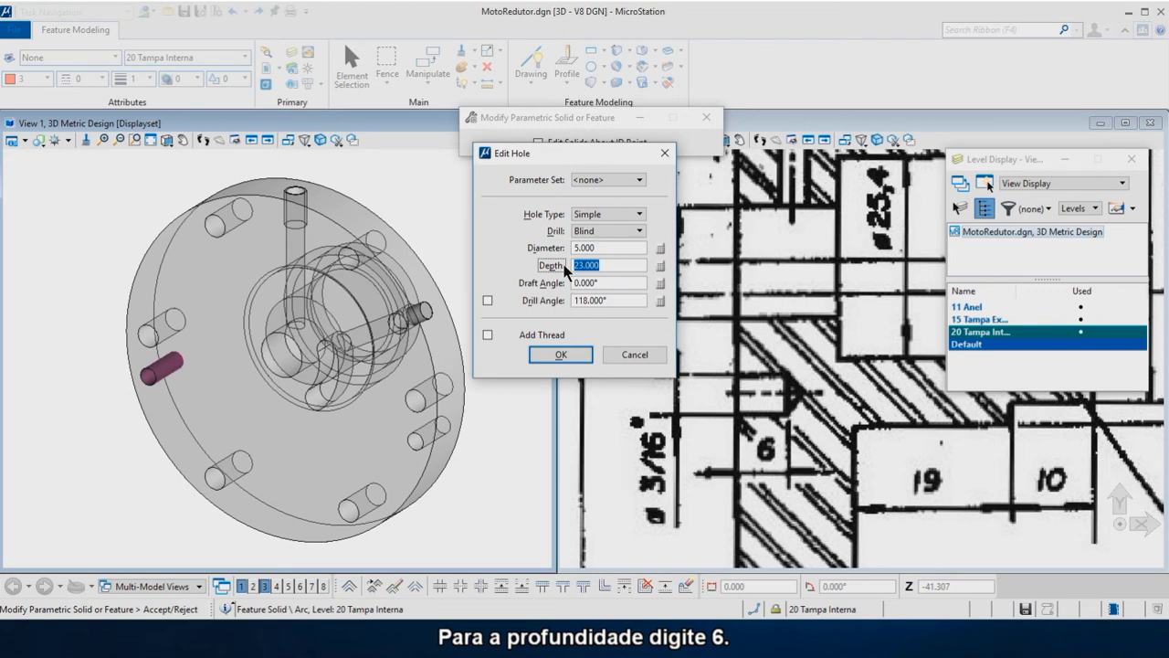
type("6")
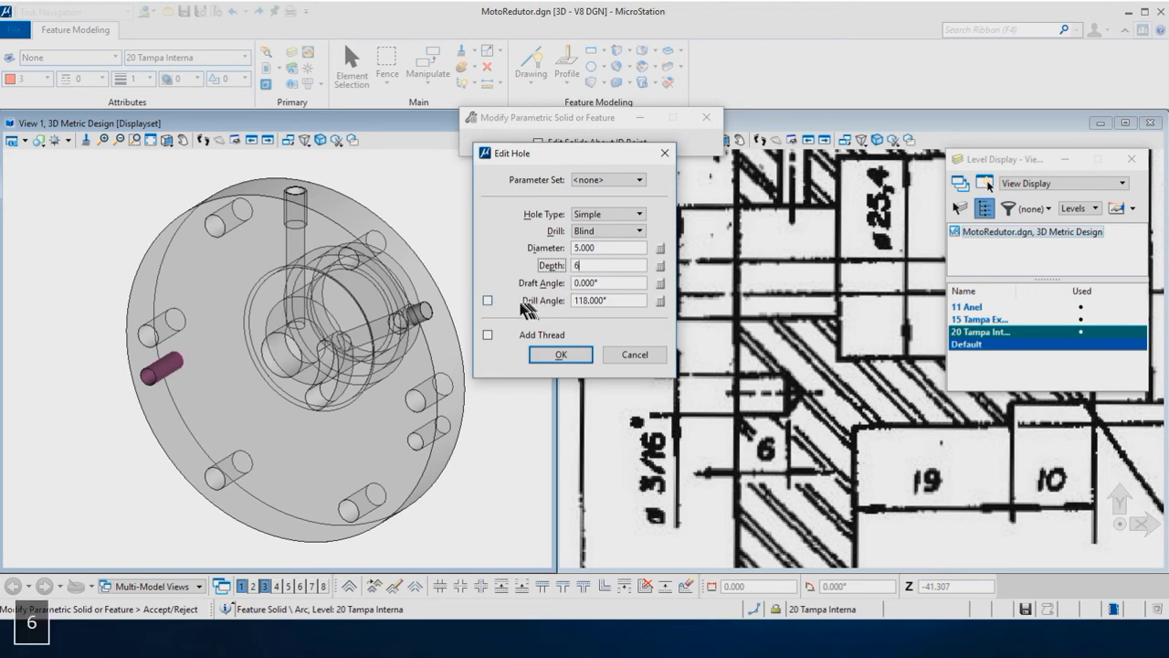
left_click(488, 301)
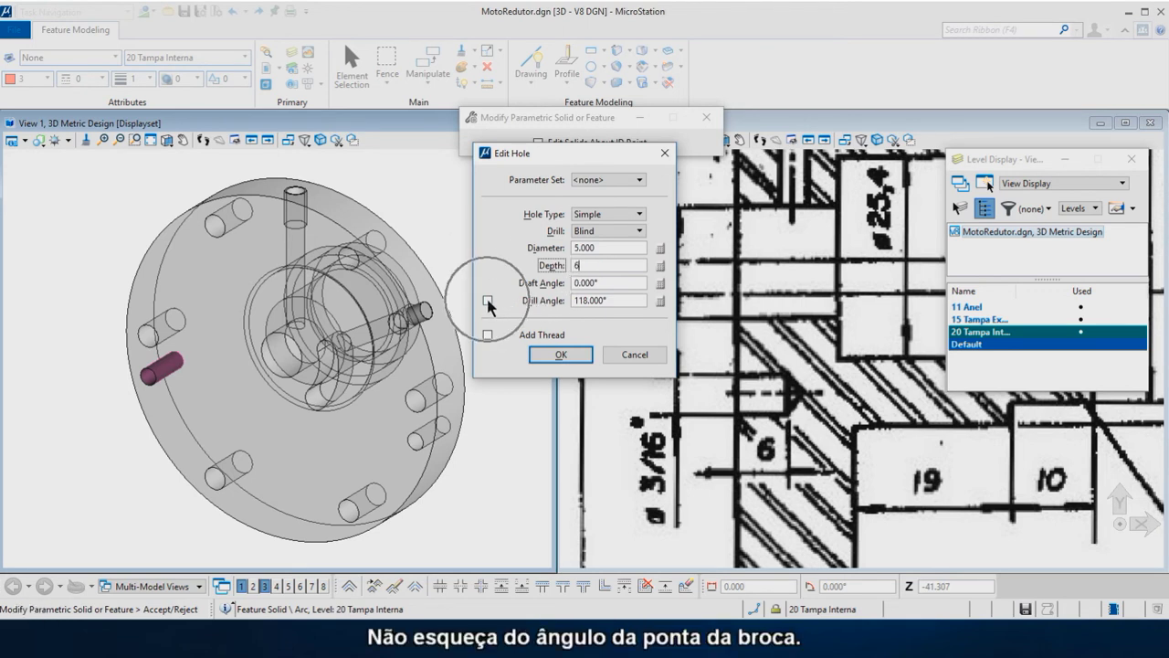
left_click(556, 354)
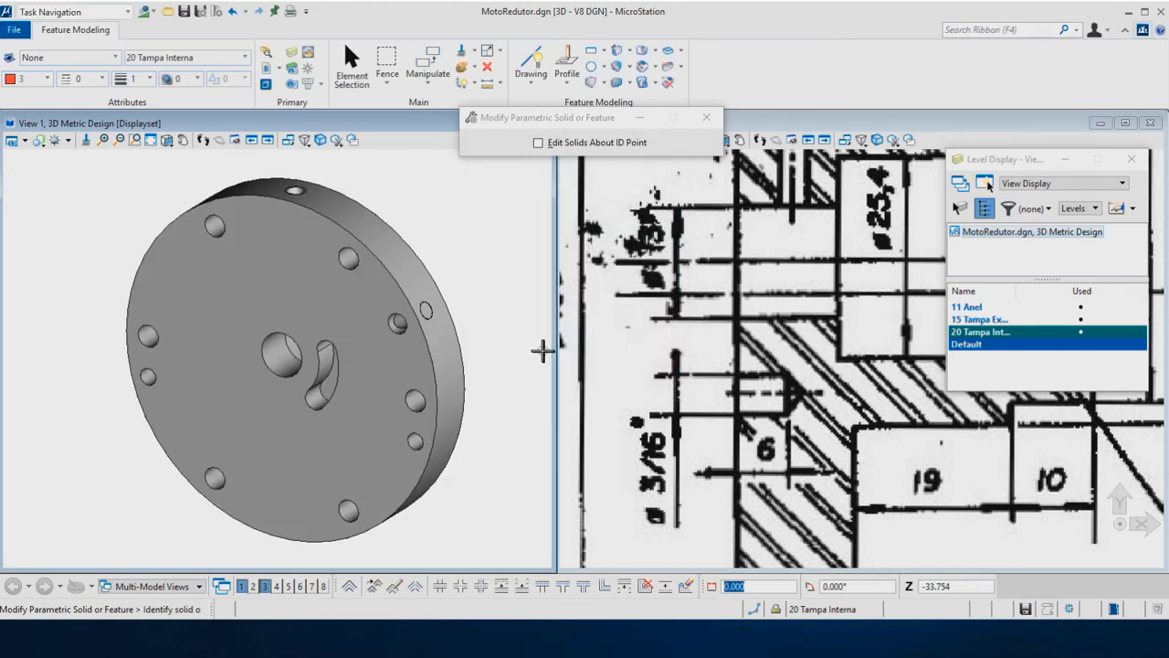
left_click(147, 380)
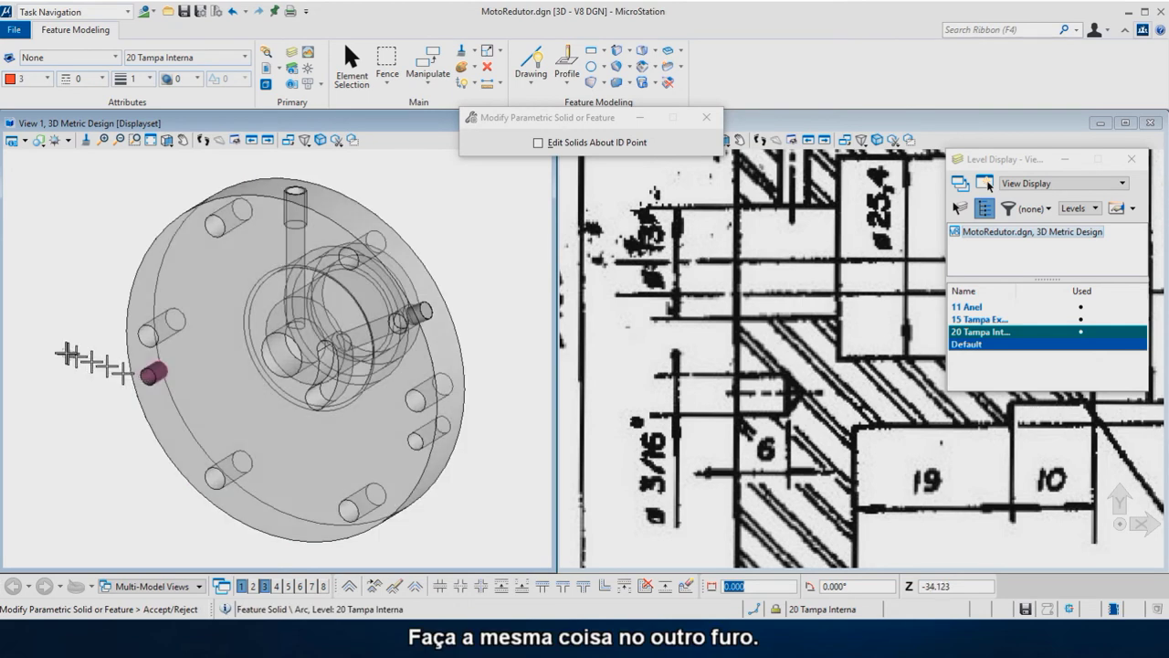
Pick the second 5 mm hole and make it blind, 6 mm deep with a 118° drill point.
right_click(66, 353)
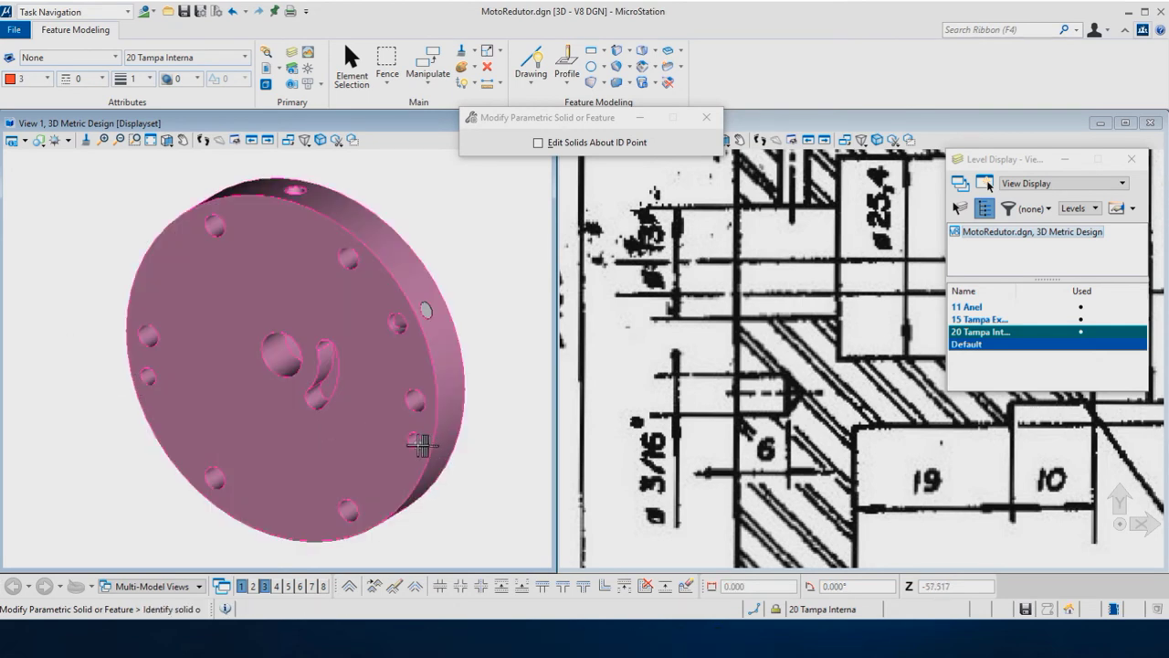
left_click(419, 443)
left_click(510, 441)
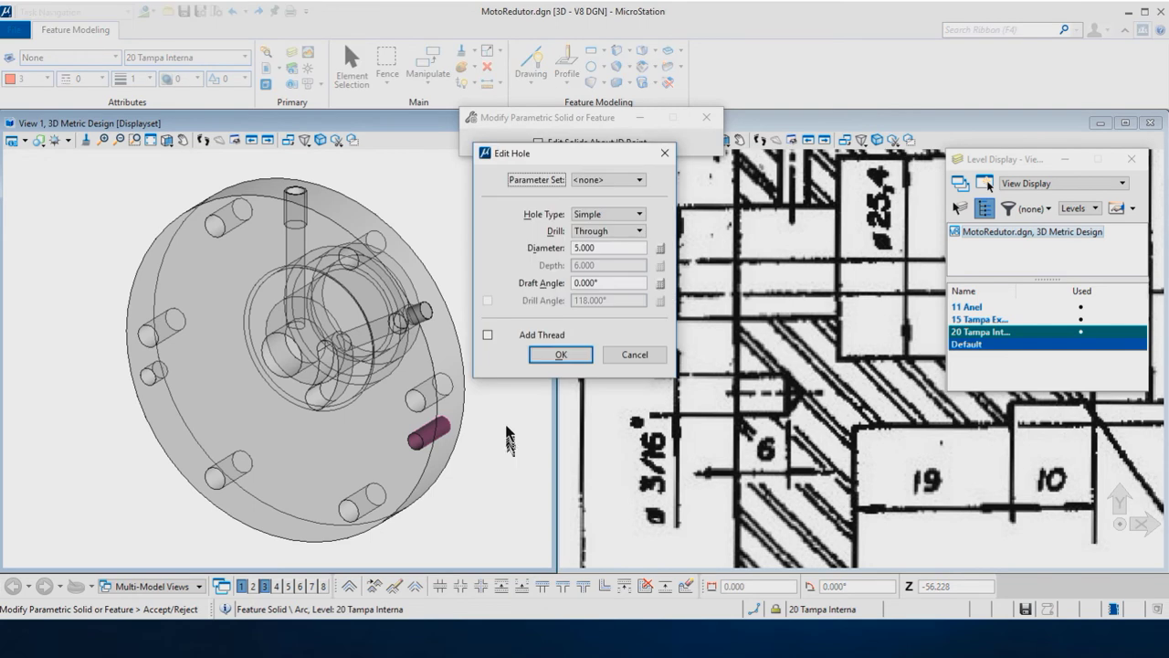
left_click(603, 234)
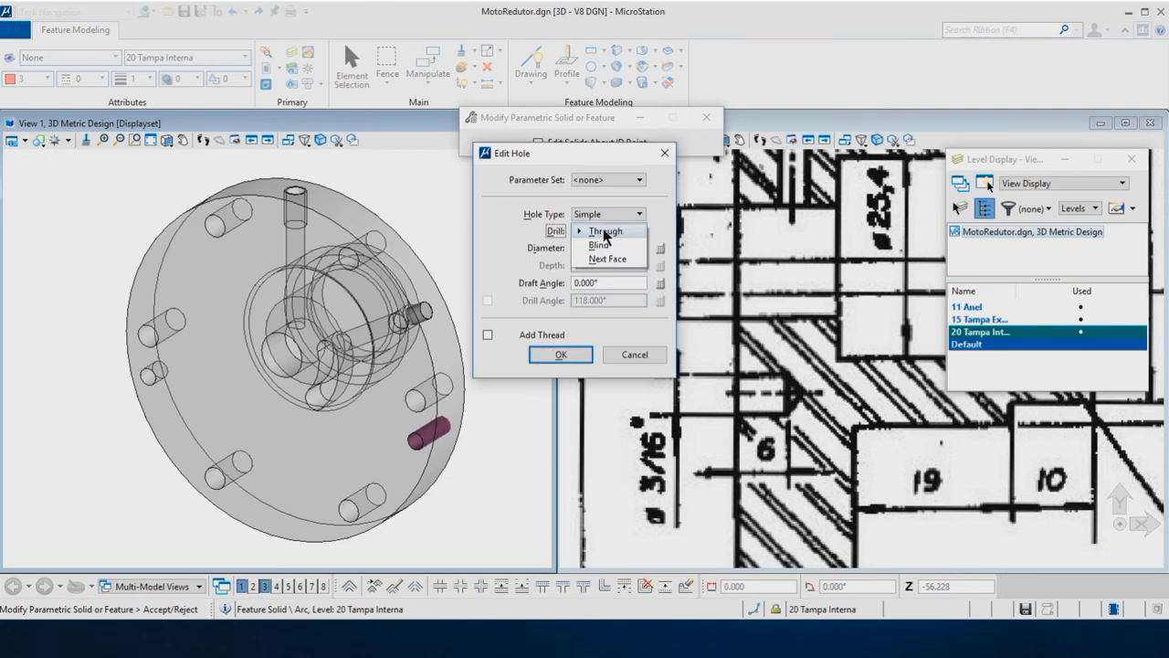
left_click(608, 245)
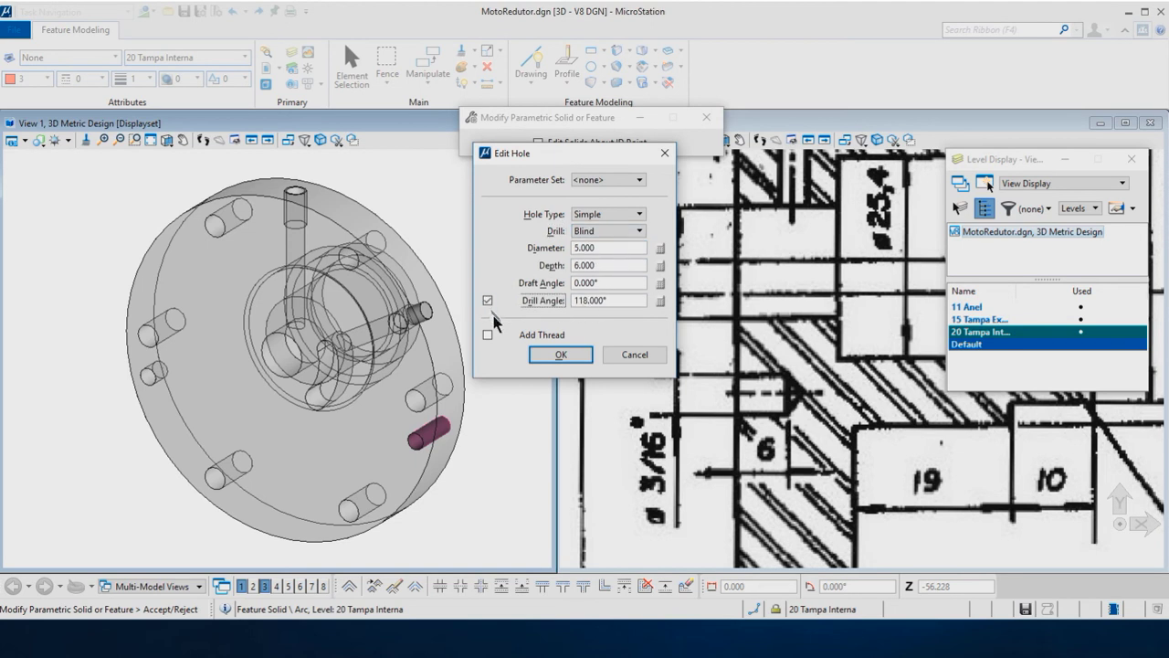
left_click(559, 354)
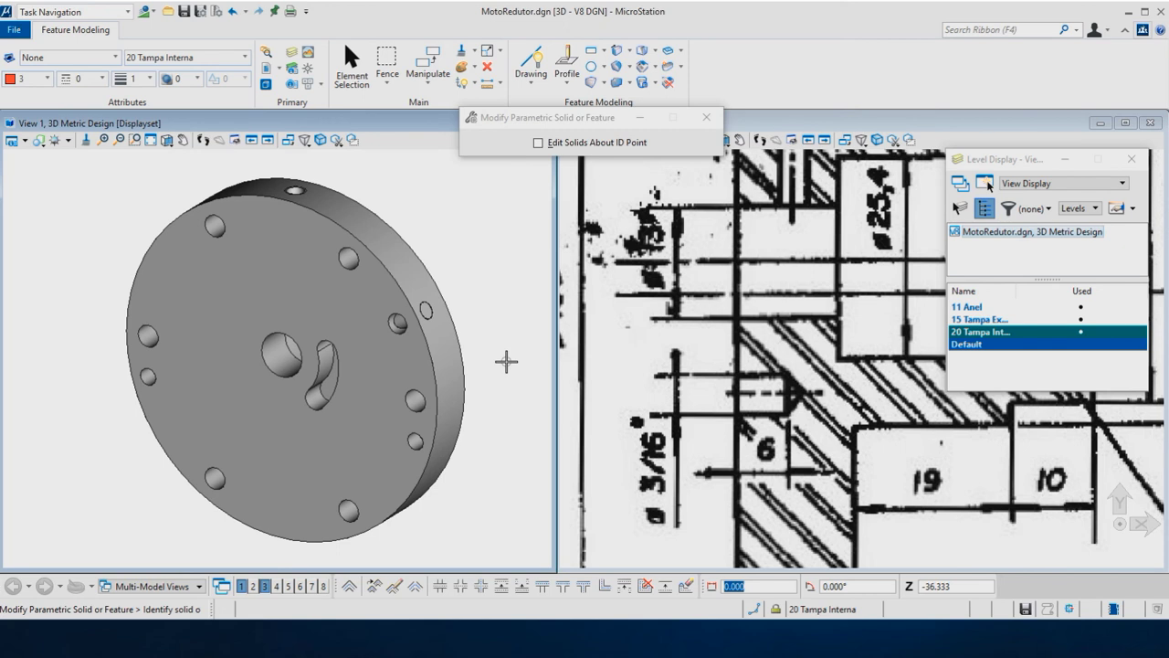
Zoom out, rotate View 1, and turn on levels 11 Anel and 15 Tampa Externa.
scroll(503, 358, "down", 2)
scroll(499, 329, "down", 1)
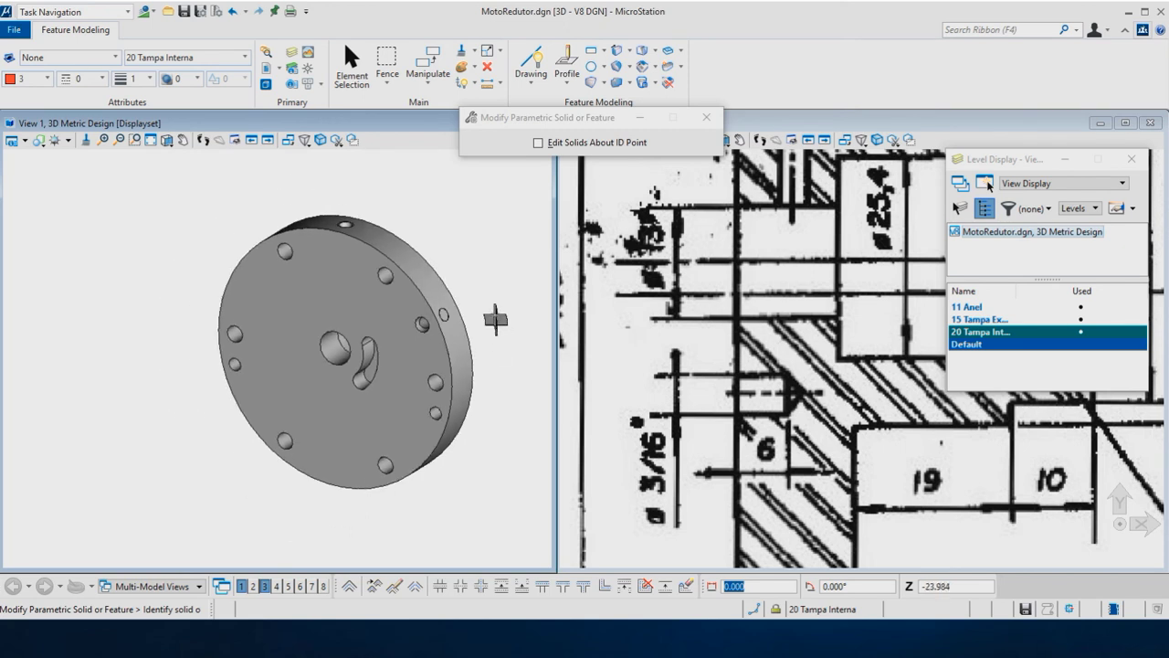
mouse_move(493, 304)
middle_mouse_down("shift")
mouse_move(460, 277)
mouse_move(387, 274)
mouse_move(411, 261)
middle_mouse_up("shift")
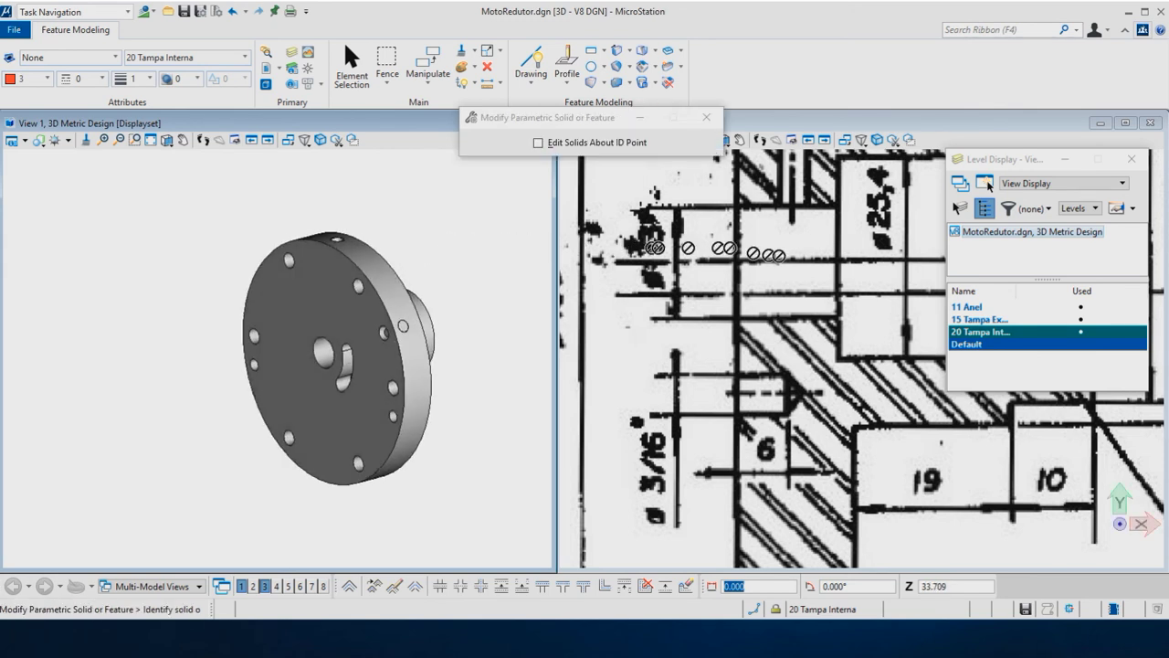
left_click(967, 309)
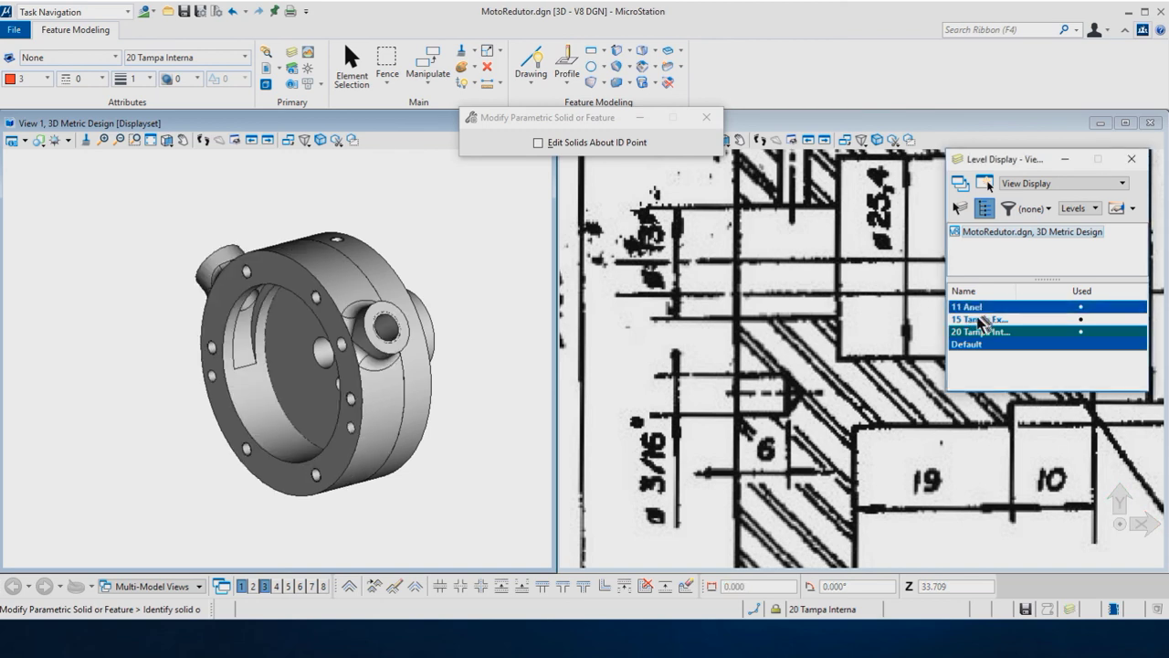
left_click(970, 320)
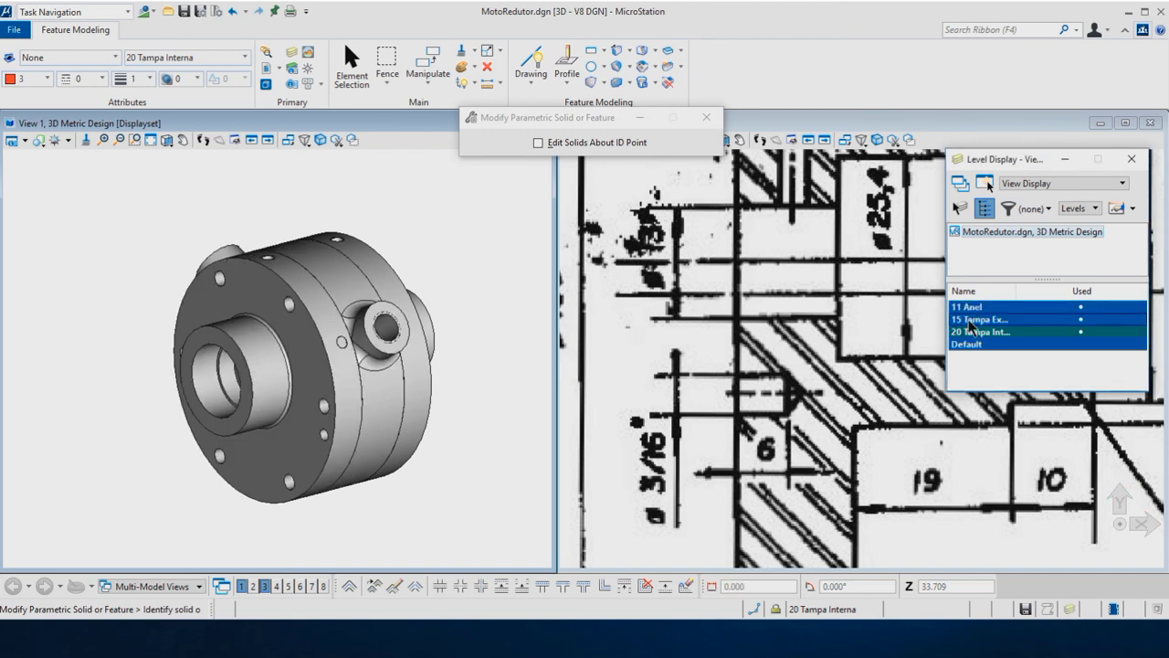